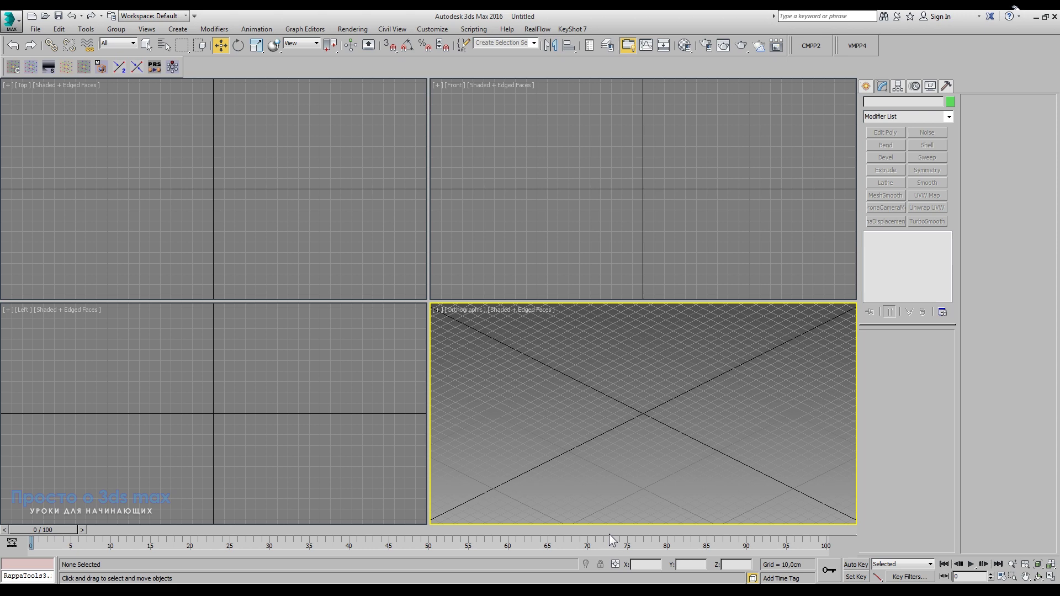
# Create Box001 at the scene centre with a base of about 107 × 111 cm and 40 cm height.
pyautogui.click(864, 87)
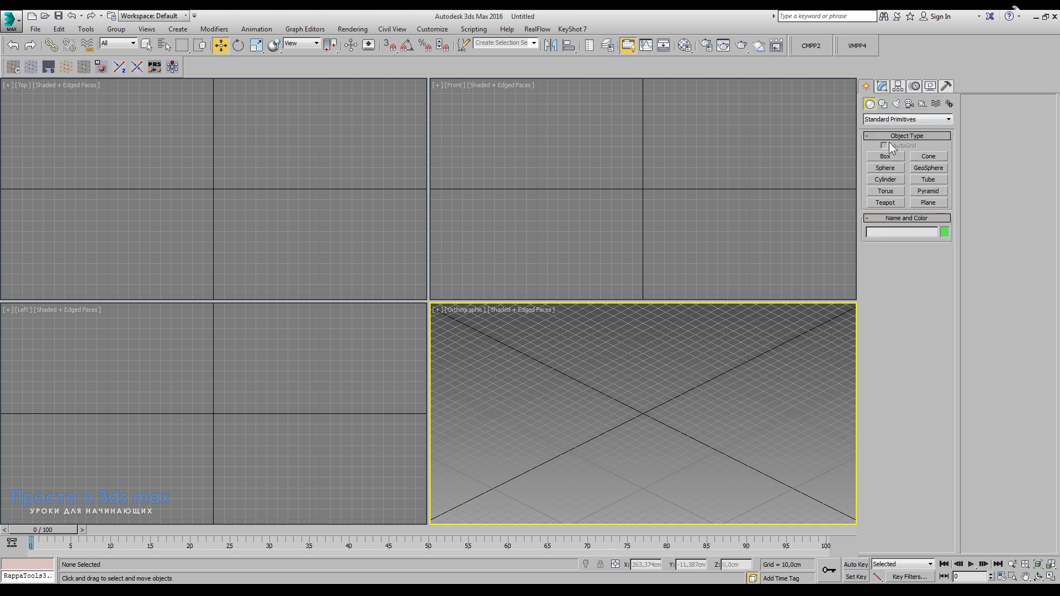
pyautogui.click(885, 156)
pyautogui.moveTo(616, 382); pyautogui.dragTo(642, 462)
pyautogui.click(705, 483)
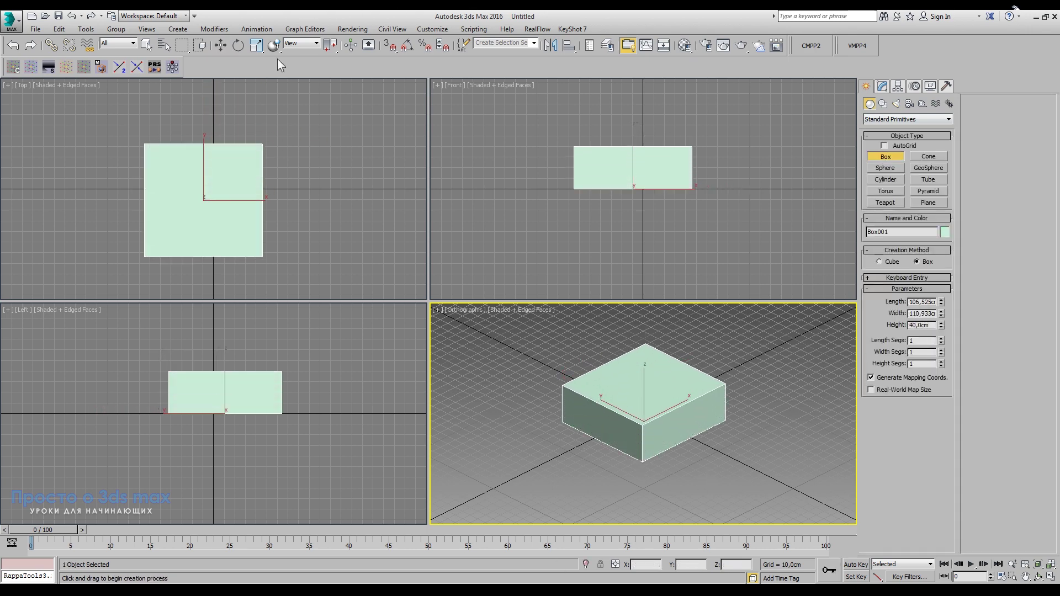
pyautogui.click(227, 47)
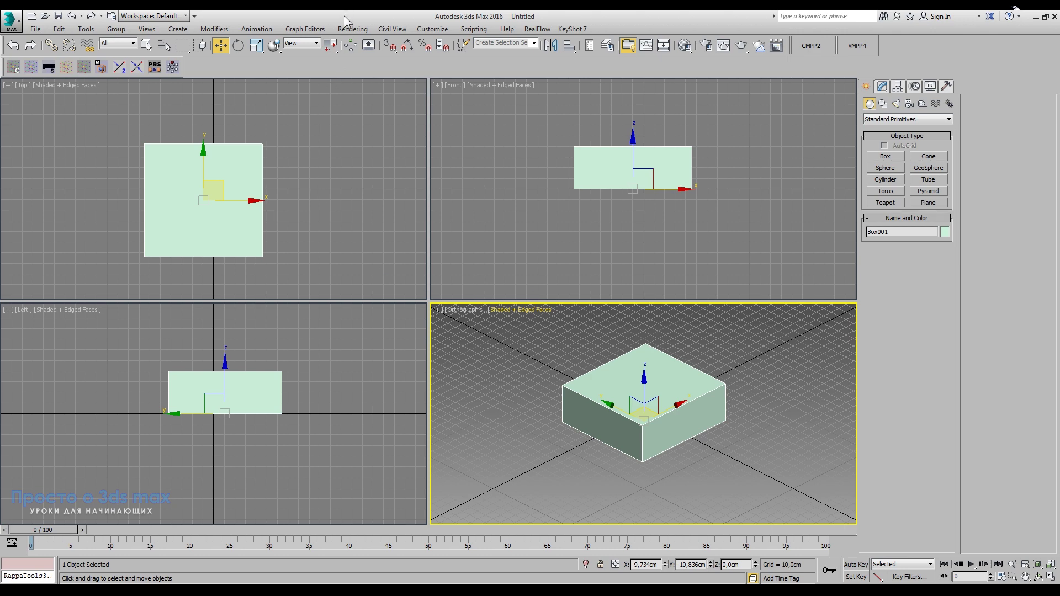
# Nudge the box along Y and reduce the transform gizmo size from 45 to 25.
pyautogui.moveTo(618, 414); pyautogui.dragTo(613, 422)
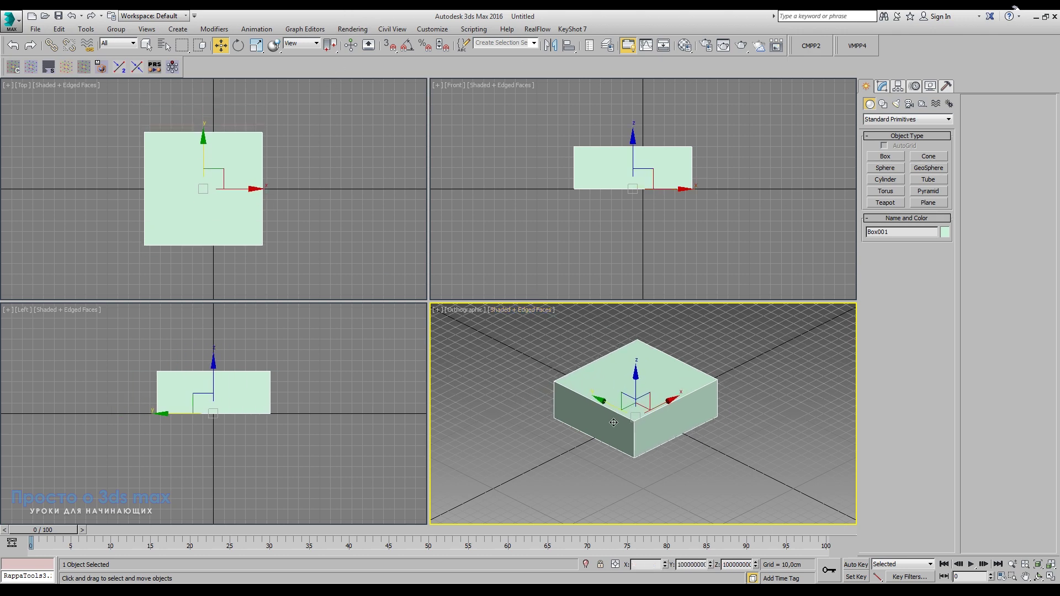
pyautogui.click(432, 29)
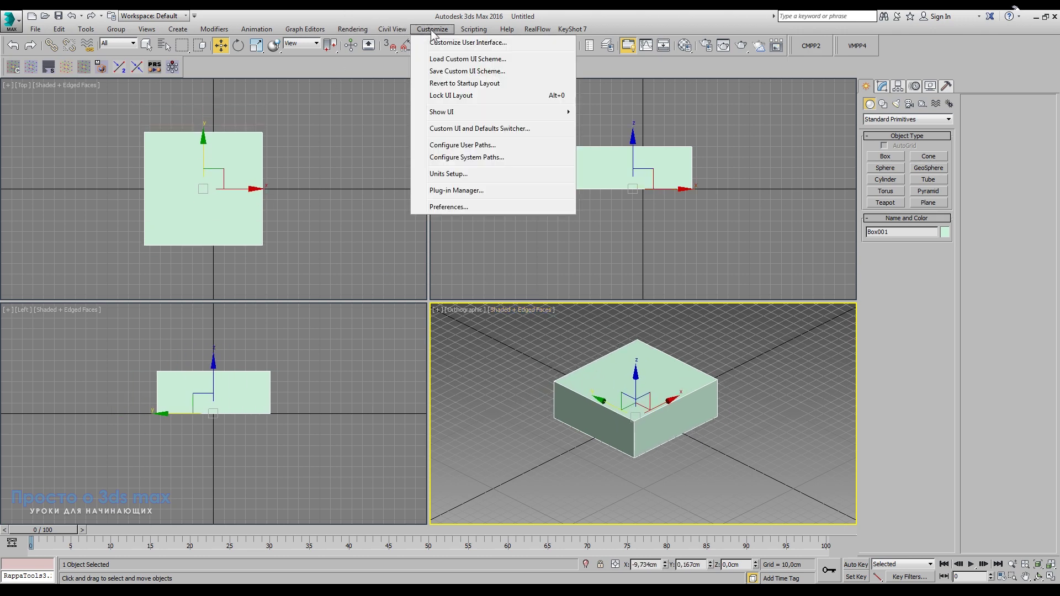
pyautogui.click(442, 206)
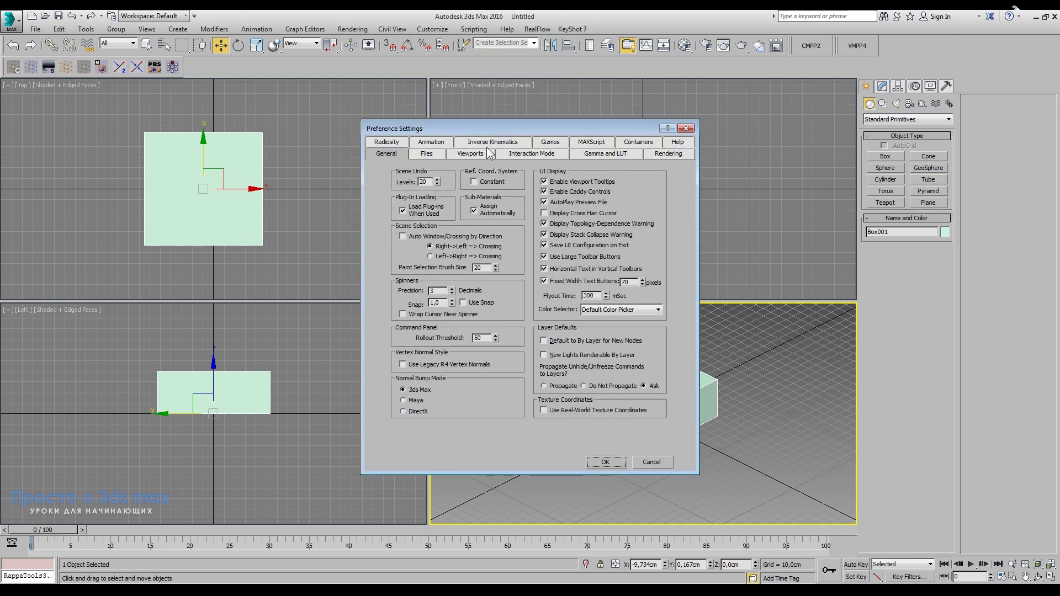
pyautogui.click(550, 142)
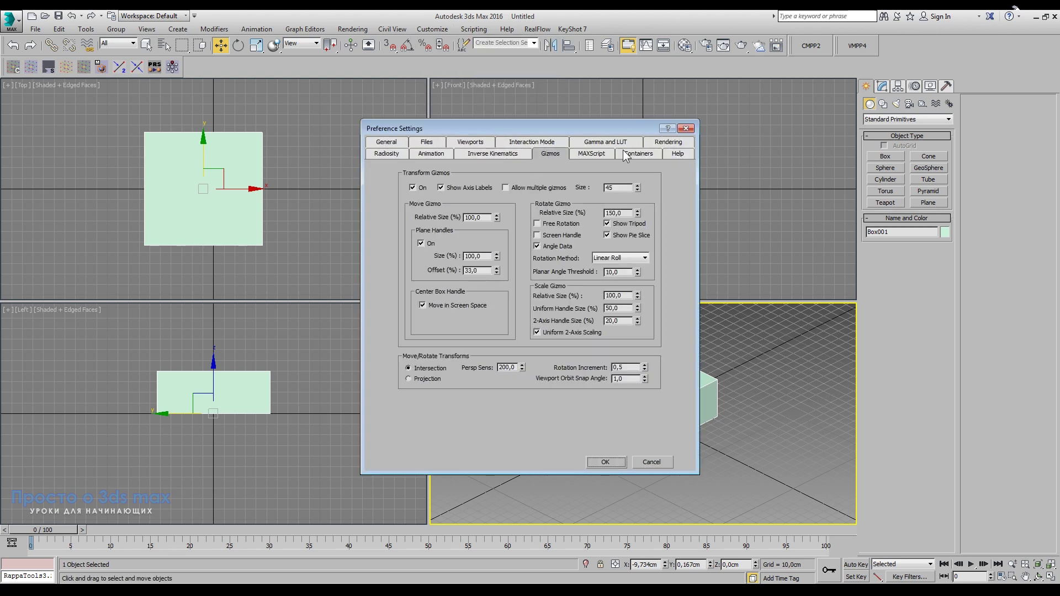
pyautogui.moveTo(610, 126); pyautogui.dragTo(394, 111)
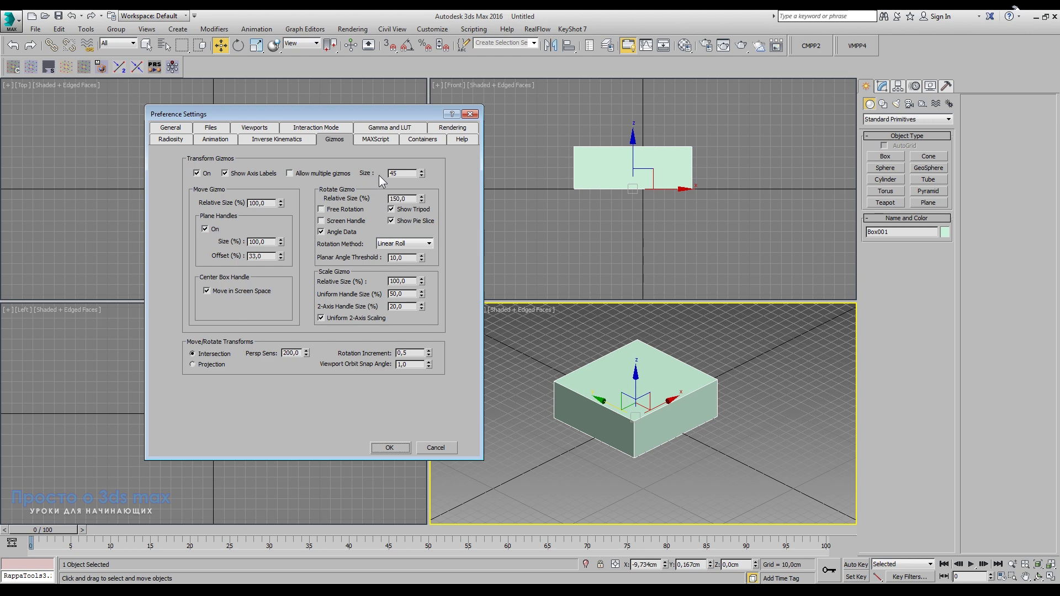
pyautogui.click(402, 173)
pyautogui.doubleClick(402, 173)
pyautogui.write('25')
pyautogui.click(395, 449)
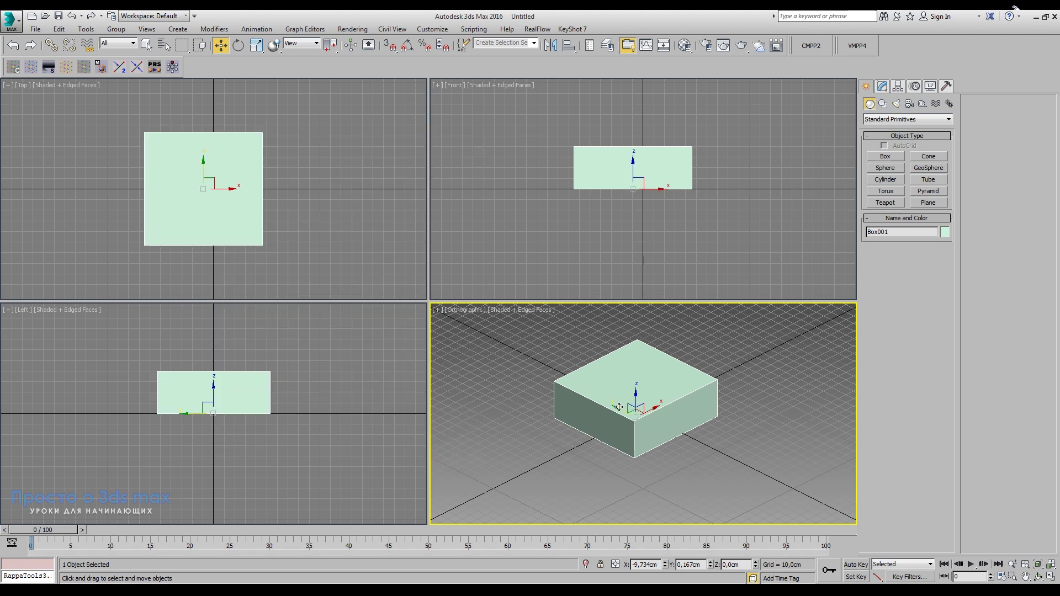
# Move the box further along Y and raise the gizmo size from 25 back to 50.
pyautogui.scroll(3, 634, 424)
pyautogui.moveTo(633, 424); pyautogui.dragTo(647, 423)
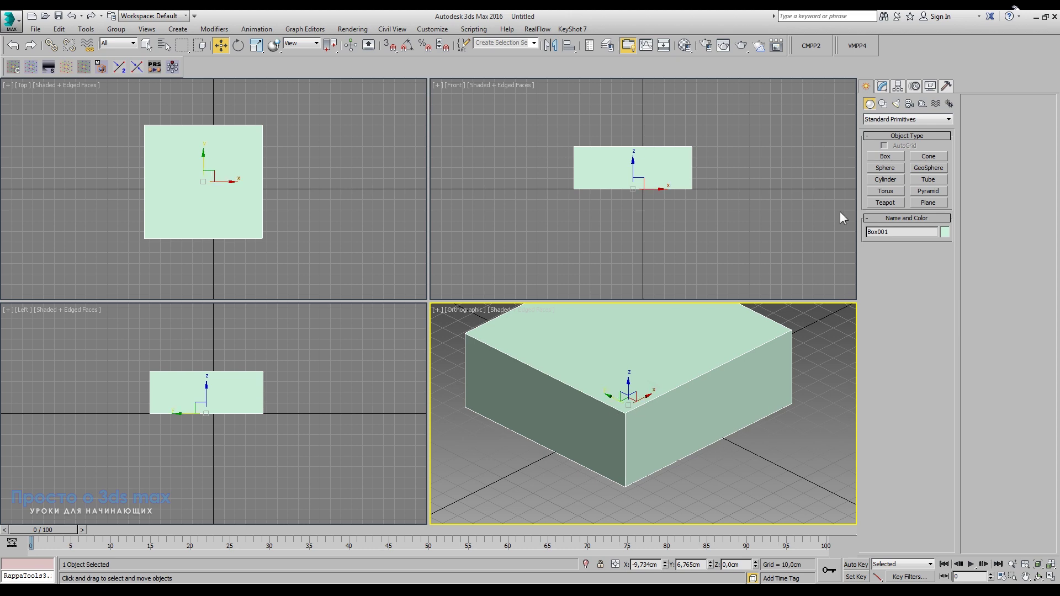
pyautogui.click(433, 28)
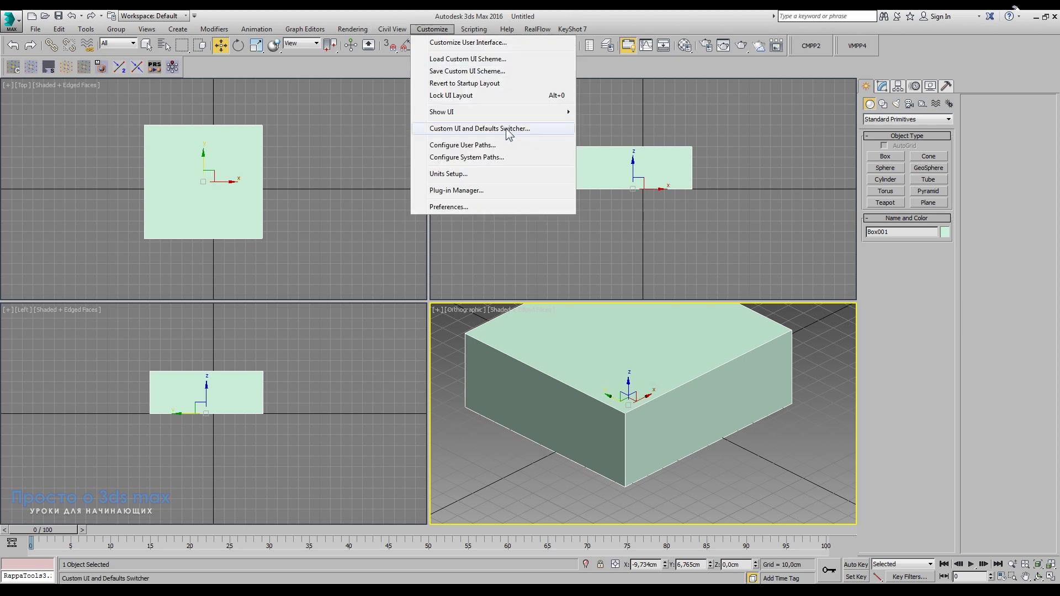
pyautogui.click(448, 206)
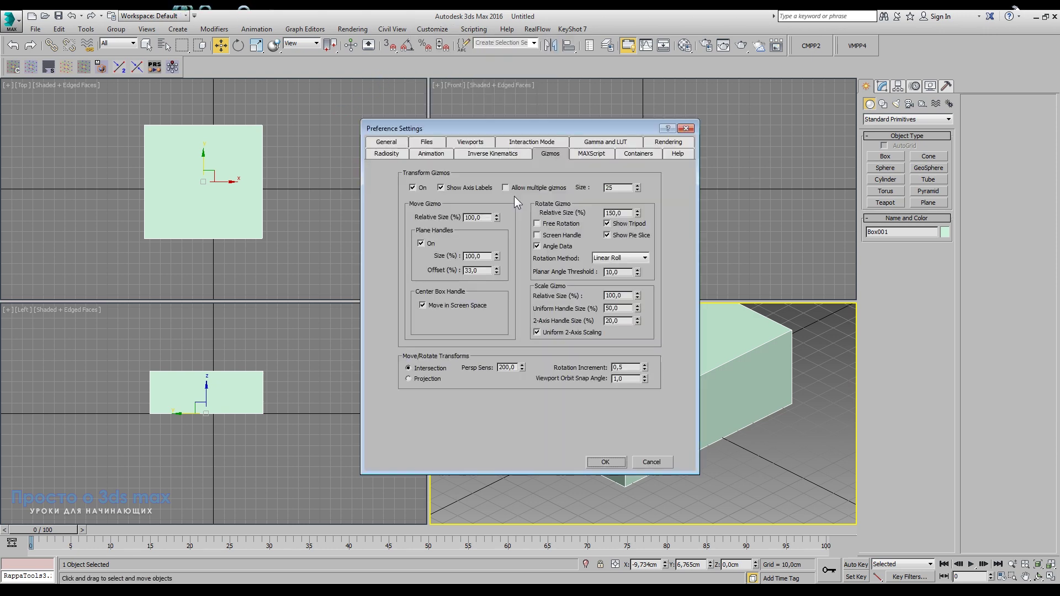
pyautogui.doubleClick(613, 187)
pyautogui.click(604, 463)
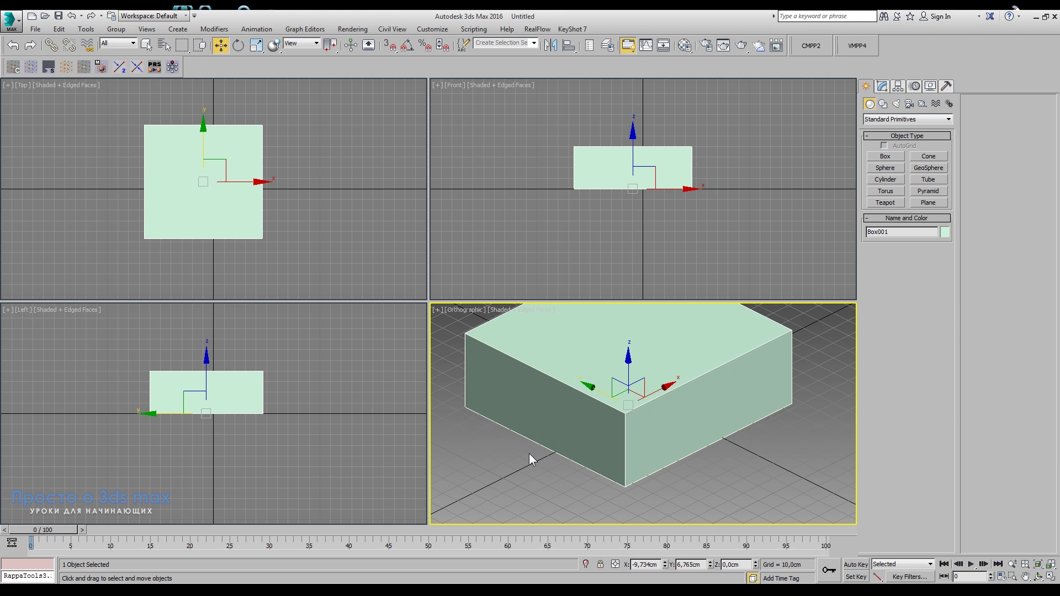
# Shift the box back along Y to about 13.7 cm and reframe the Left view.
pyautogui.moveTo(600, 393); pyautogui.dragTo(590, 389)
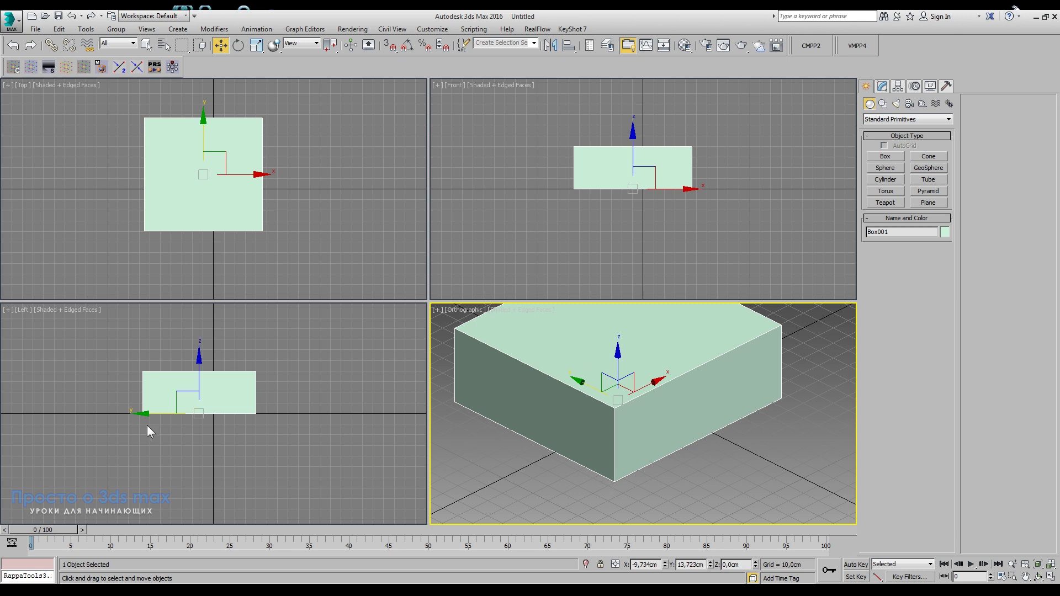
pyautogui.scroll(4, 167, 415)
pyautogui.moveTo(168, 415); pyautogui.dragTo(121, 434, button='middle')
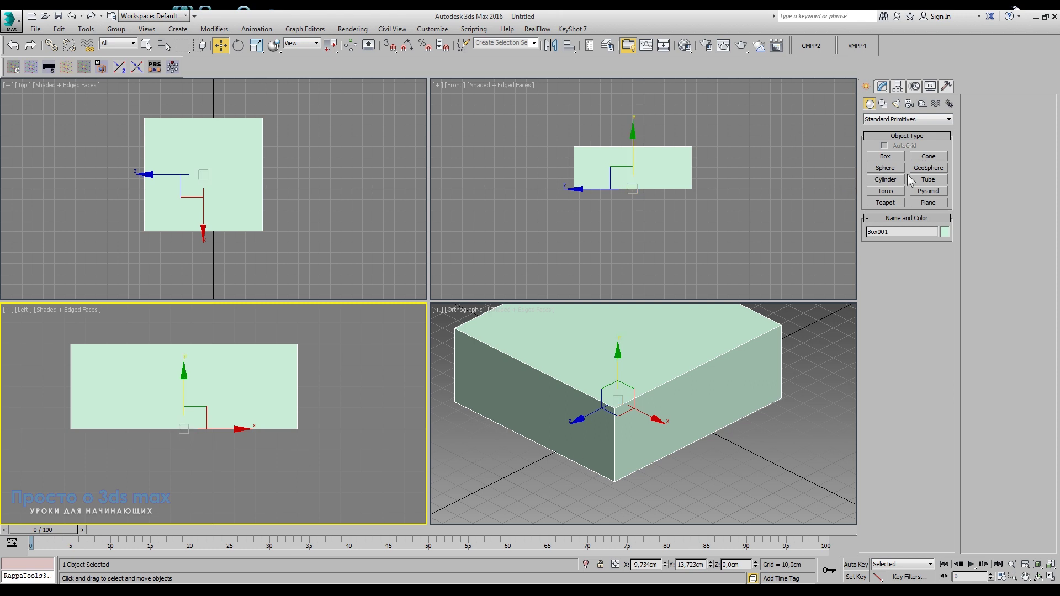
# Create Sphere001, radius about 26 cm with 32 segments, in front of the box.
pyautogui.click(885, 167)
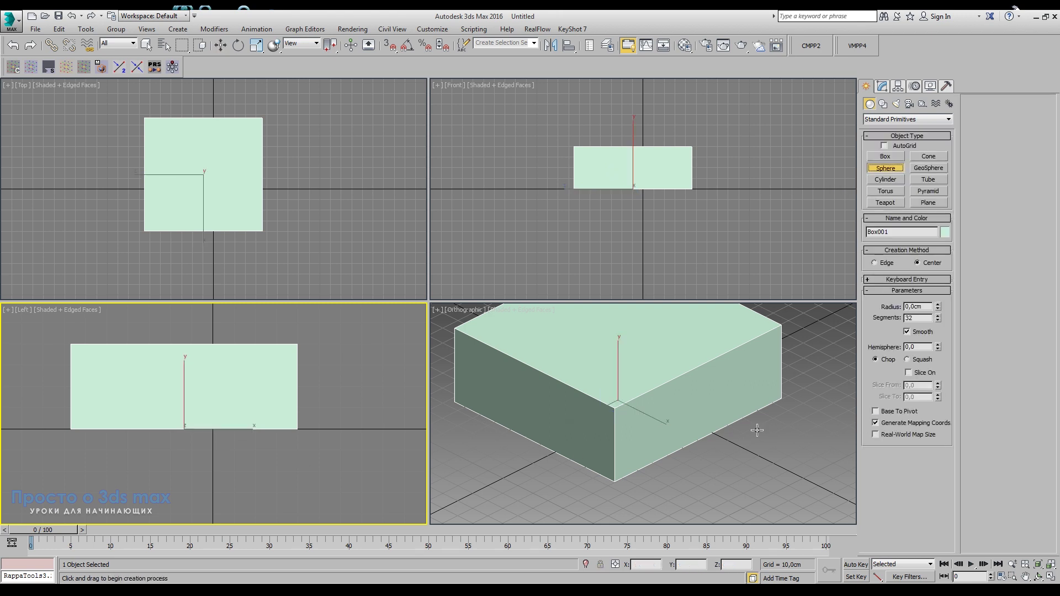
pyautogui.moveTo(777, 442); pyautogui.dragTo(781, 474)
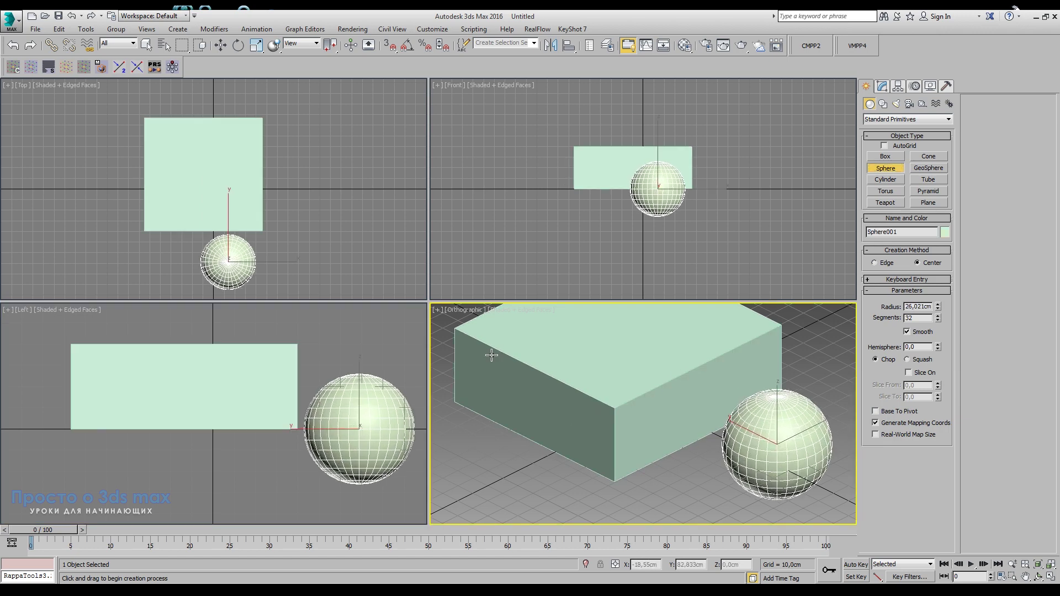
pyautogui.scroll(-2, 623, 435)
pyautogui.moveTo(623, 435); pyautogui.dragTo(635, 418, button='middle')
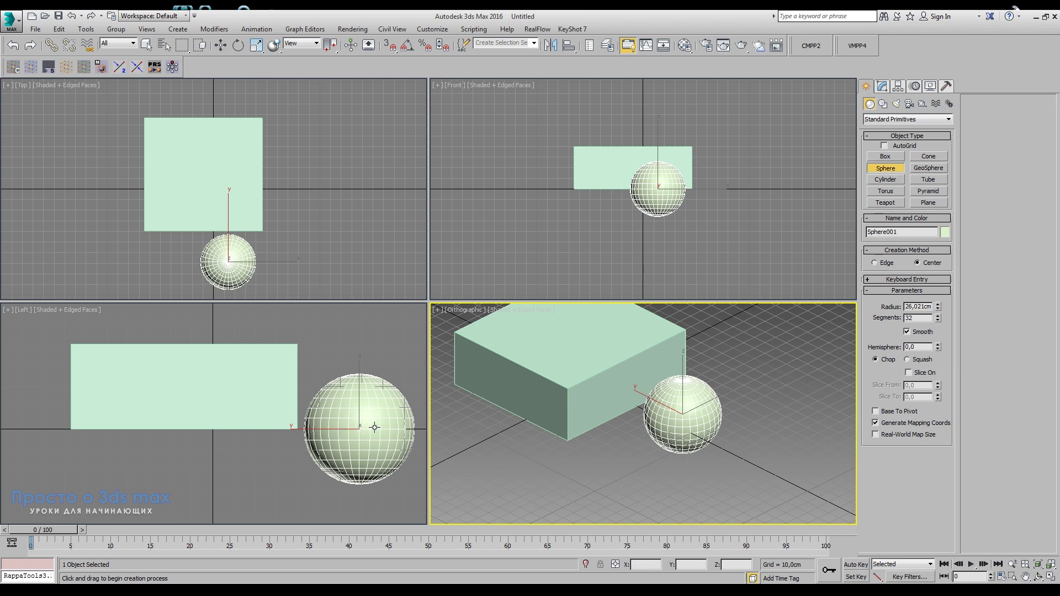
# Create a purple GeoSphere001 of radius about 40.5 cm beside the green sphere.
pyautogui.click(933, 168)
pyautogui.moveTo(764, 449); pyautogui.dragTo(755, 484)
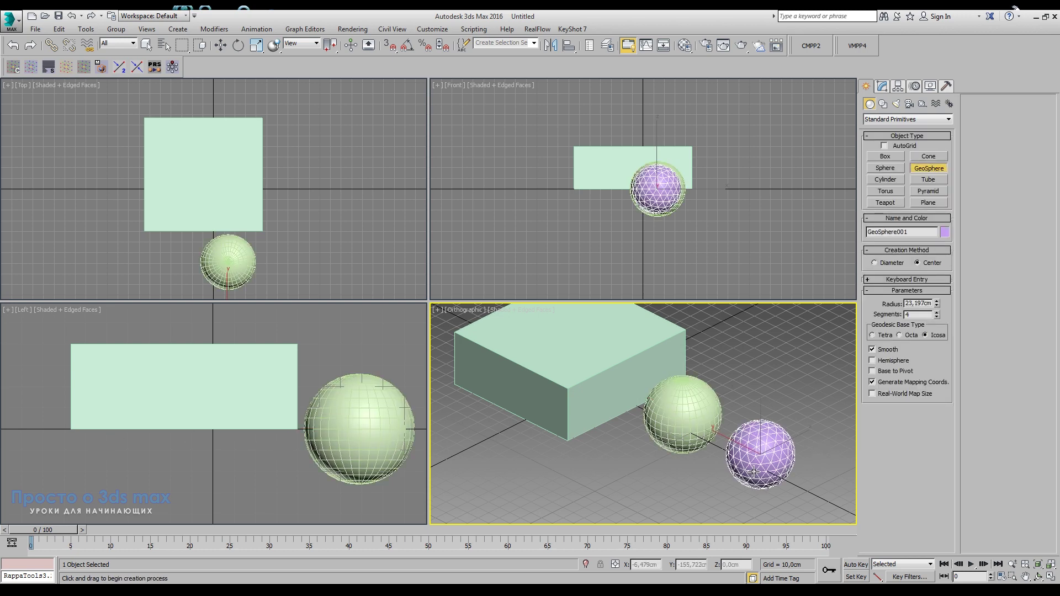
pyautogui.click(220, 46)
pyautogui.scroll(-2, 278, 401)
pyautogui.moveTo(270, 419)
pyautogui.mouseDown(button='middle')
pyautogui.moveTo(190, 419)
pyautogui.moveTo(297, 411)
pyautogui.mouseUp(button='middle')
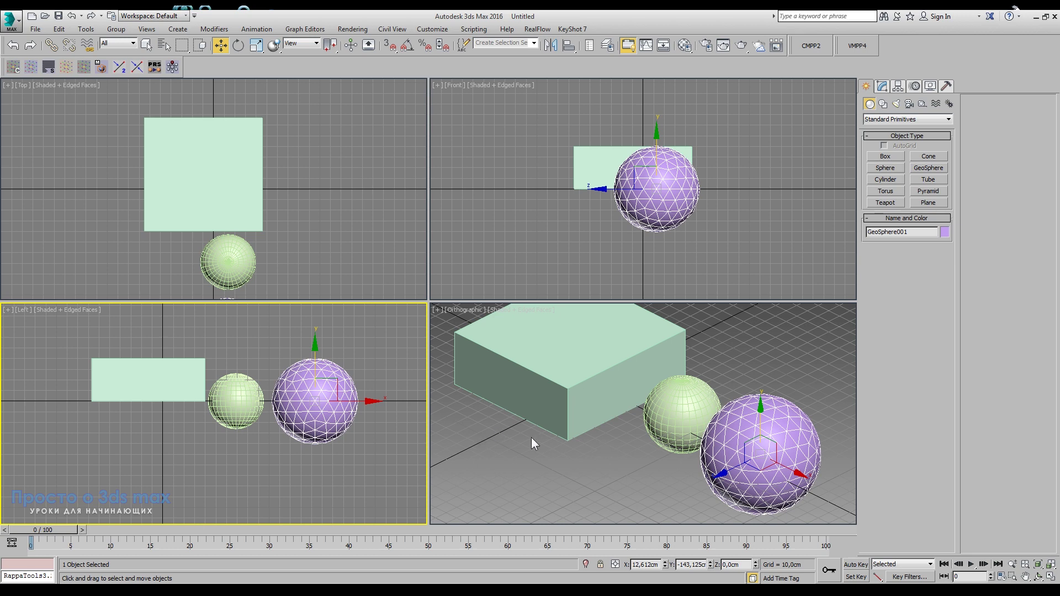
pyautogui.scroll(-4, 646, 449)
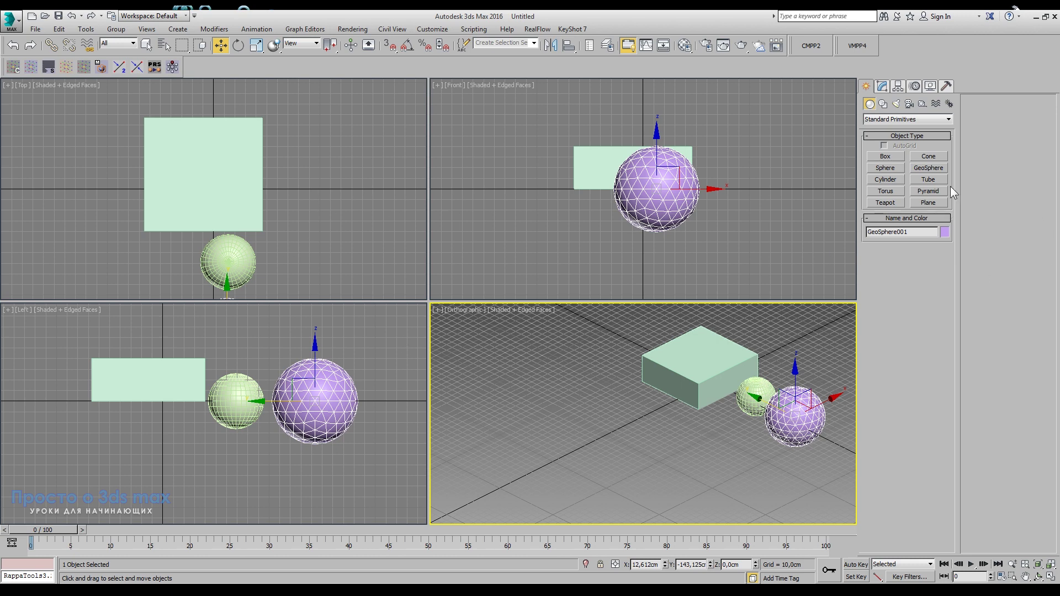
pyautogui.click(883, 157)
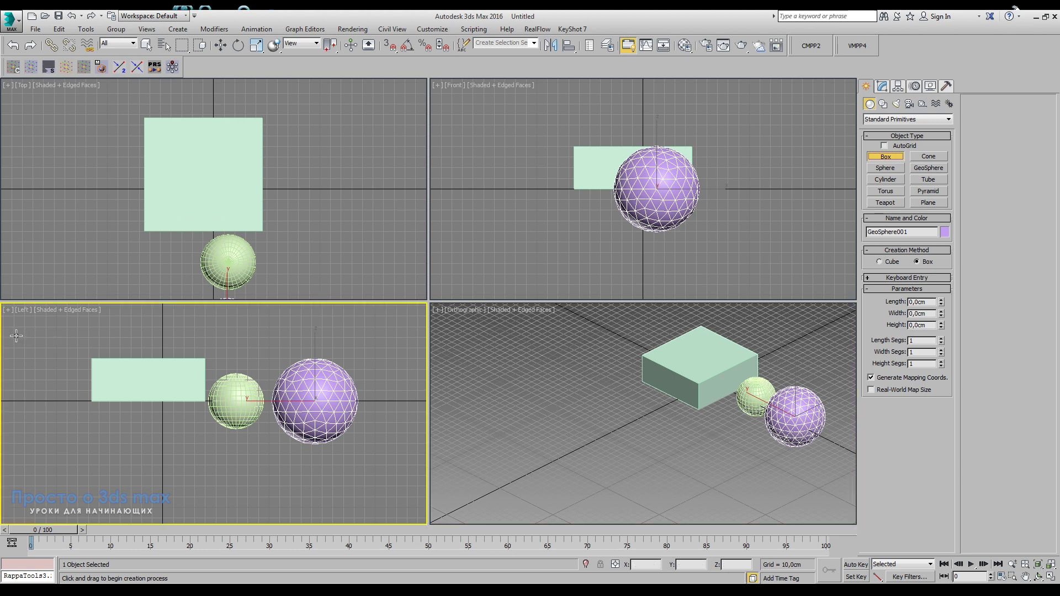
# Add pink Box002, 58.7 × 54 cm, behind the green box and raise its height to about 84.8 cm.
pyautogui.moveTo(17, 335)
pyautogui.mouseDown()
pyautogui.moveTo(22, 380)
pyautogui.moveTo(73, 398)
pyautogui.mouseUp()
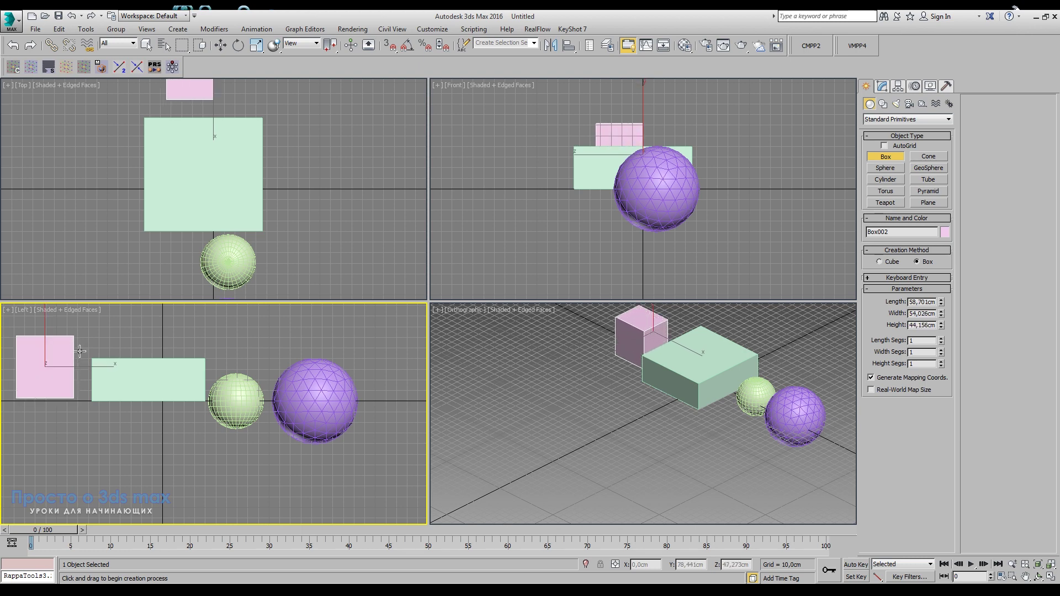
pyautogui.click(828, 346)
pyautogui.moveTo(268, 112); pyautogui.dragTo(266, 200, button='middle')
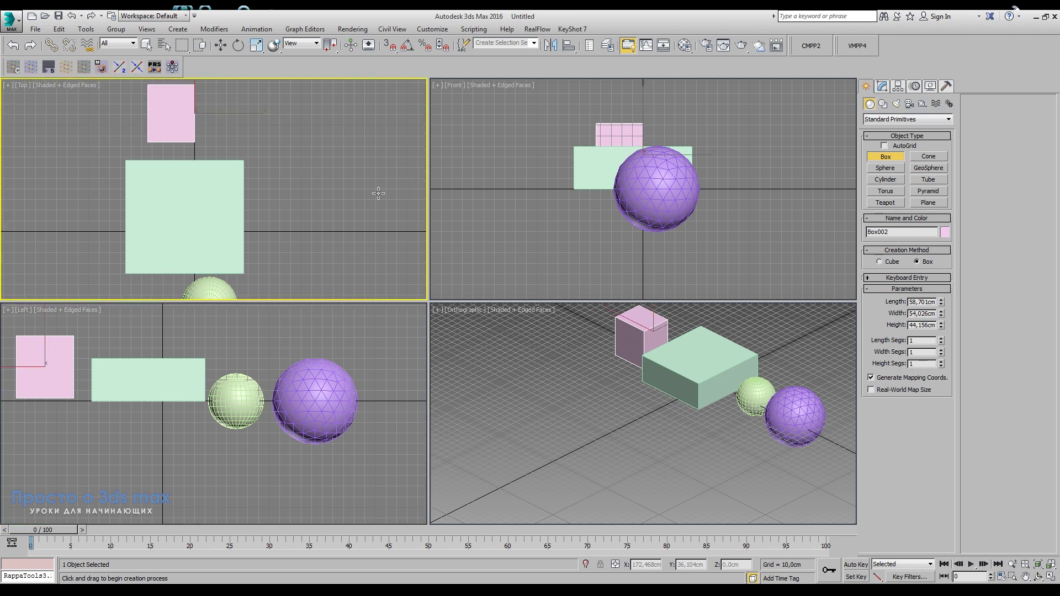
pyautogui.hotkey('ctrl', 'shift', 'z')
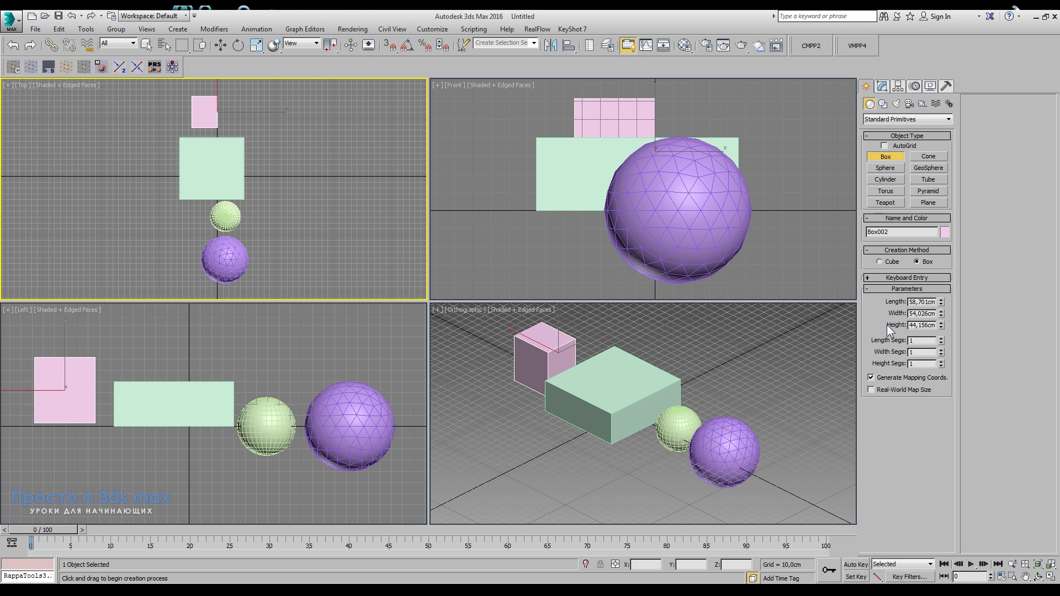
pyautogui.moveTo(941, 326); pyautogui.dragTo(953, 277)
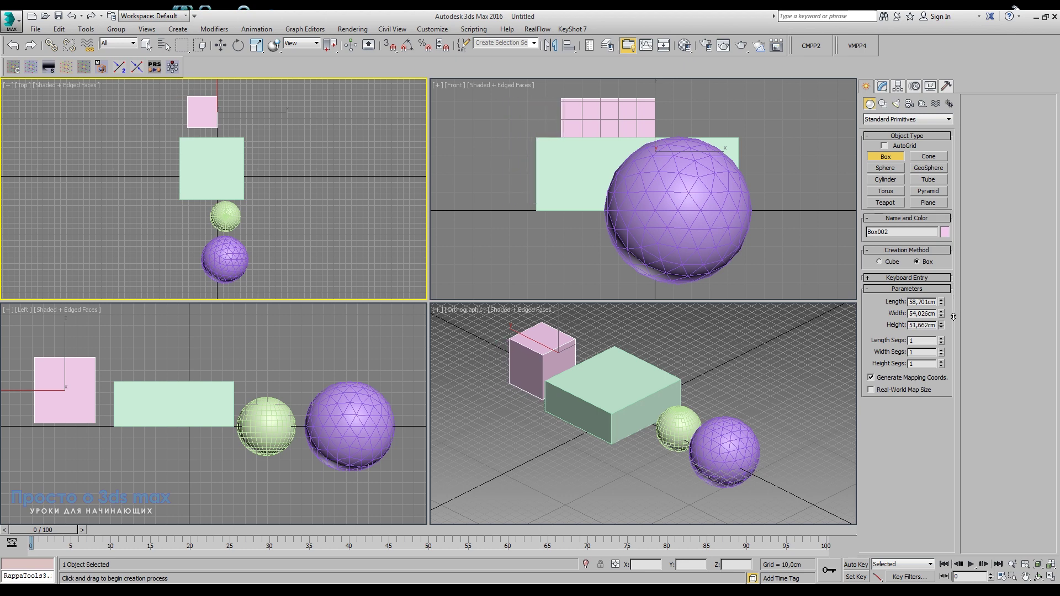
pyautogui.press('w')
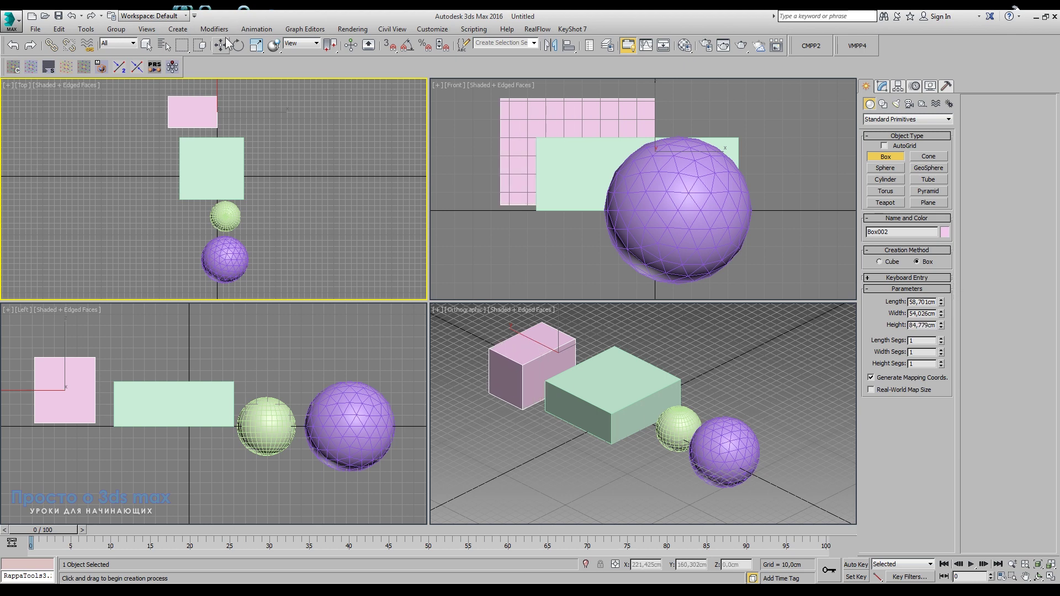
pyautogui.click(657, 398)
pyautogui.click(881, 86)
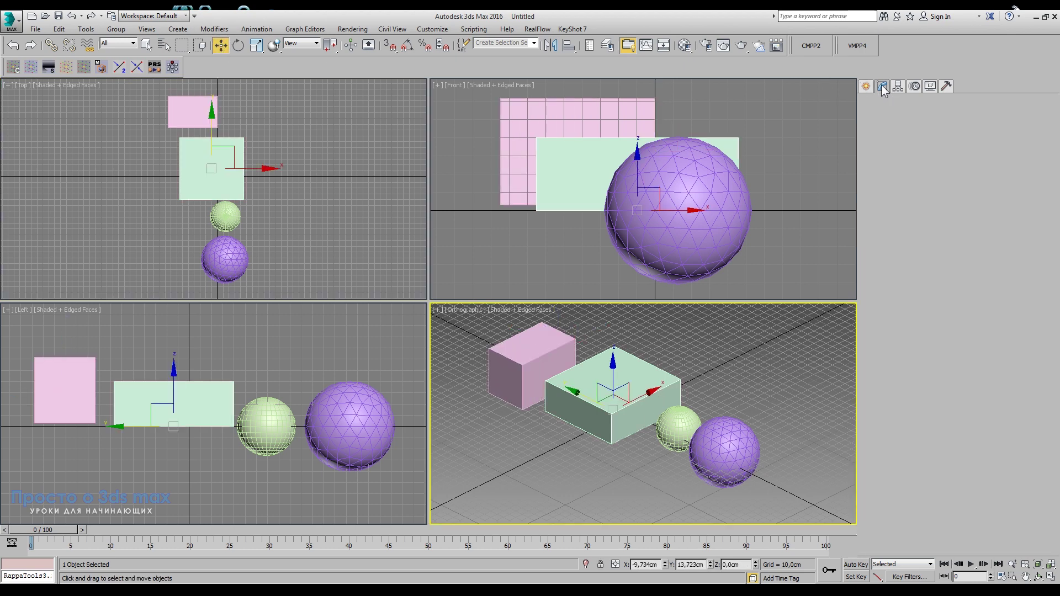
pyautogui.moveTo(941, 372); pyautogui.dragTo(956, 326)
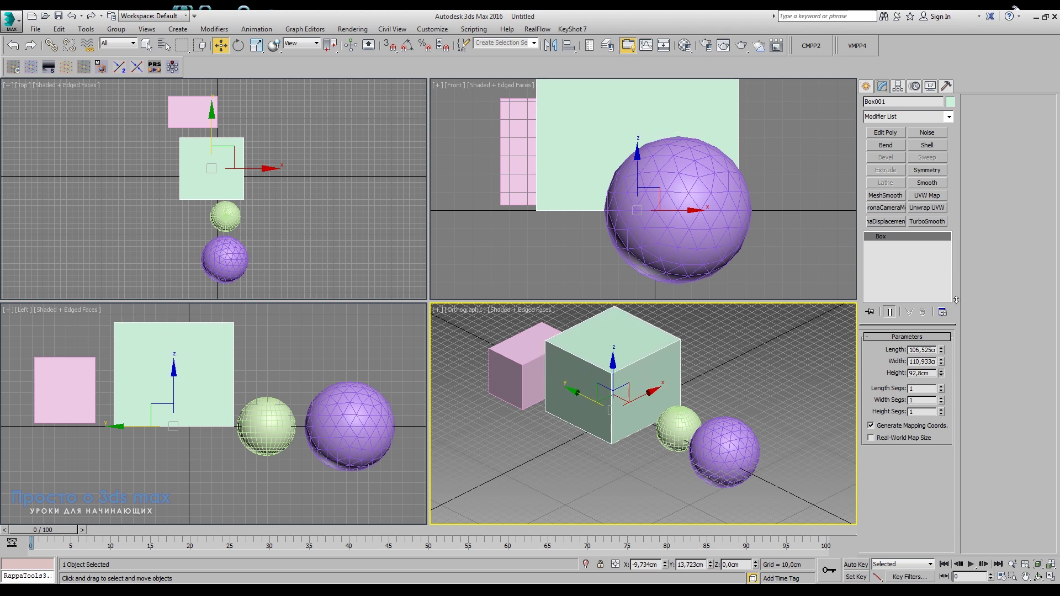
pyautogui.click(525, 355)
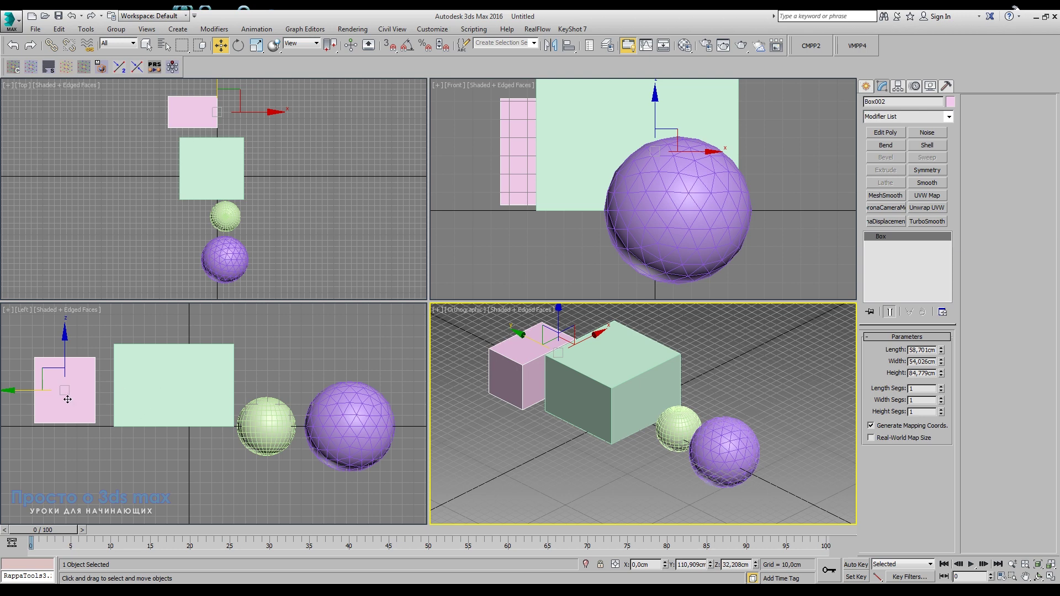
pyautogui.moveTo(207, 124); pyautogui.dragTo(247, 184, button='middle')
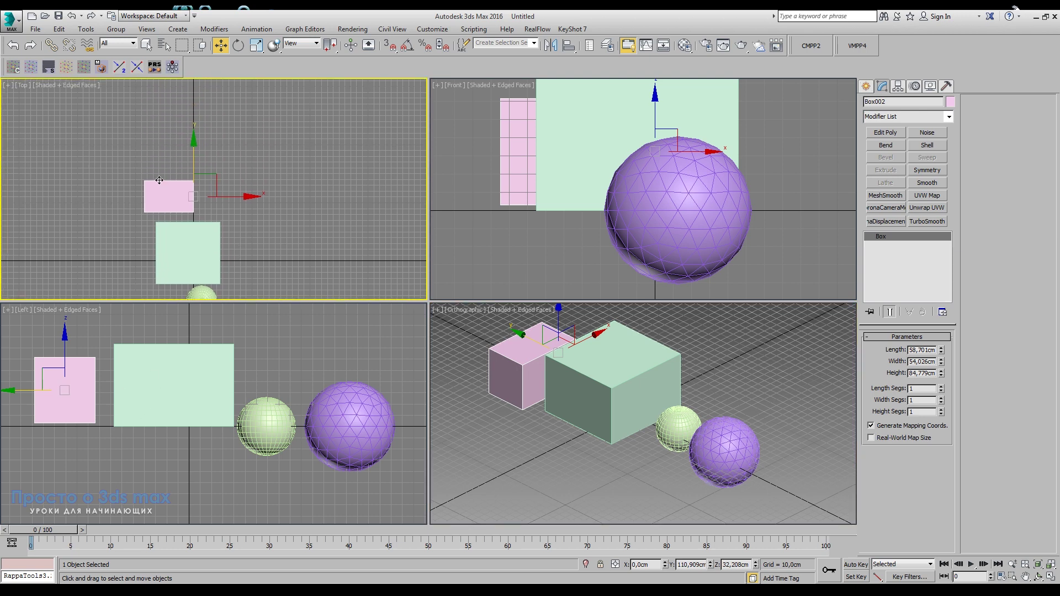
pyautogui.scroll(4, 228, 199)
pyautogui.scroll(3, 275, 163)
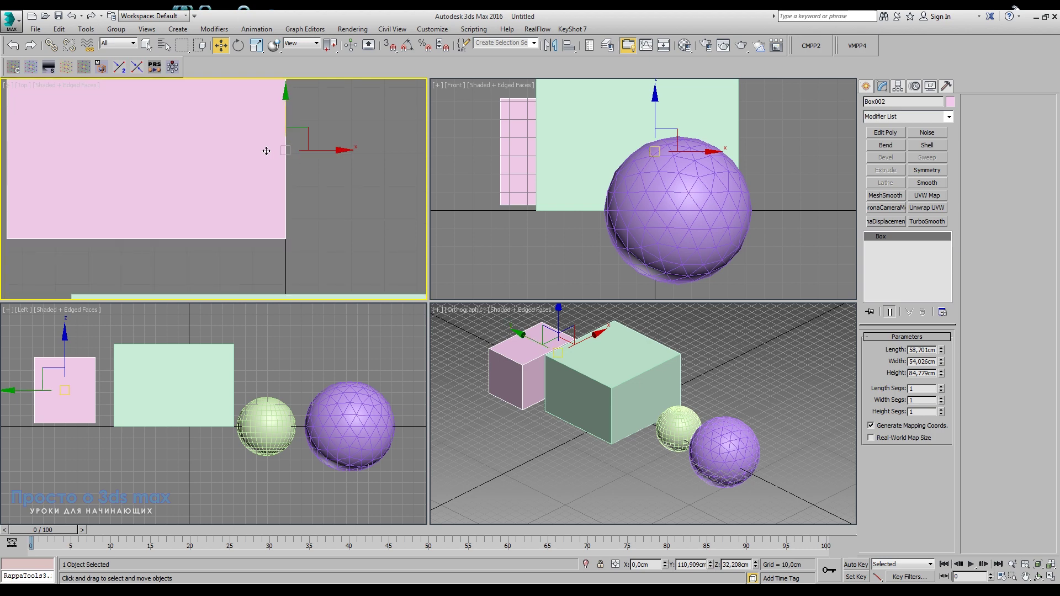
pyautogui.scroll(-3, 274, 178)
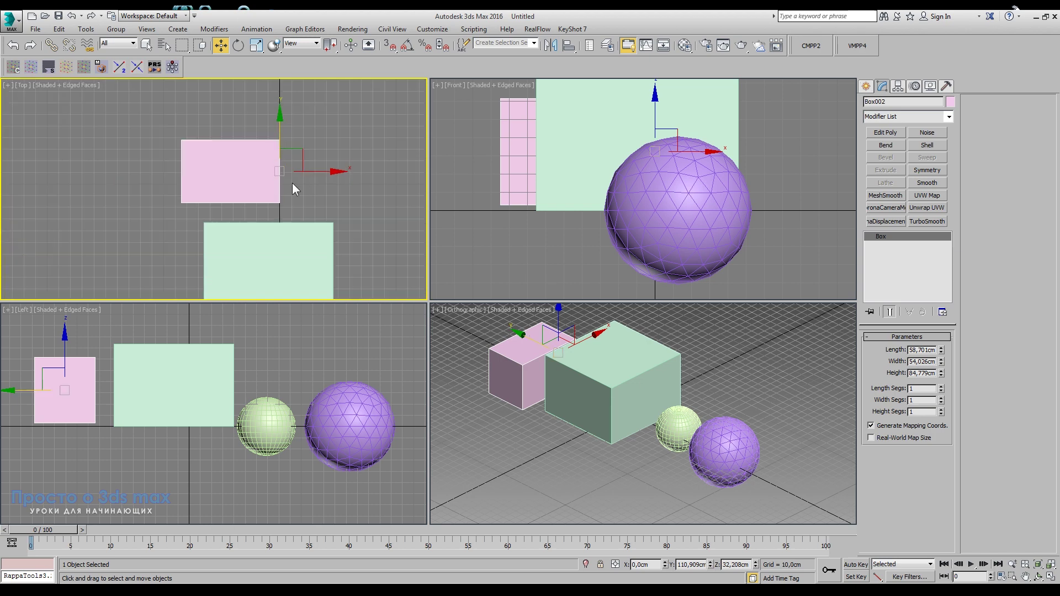
pyautogui.scroll(3, 280, 160)
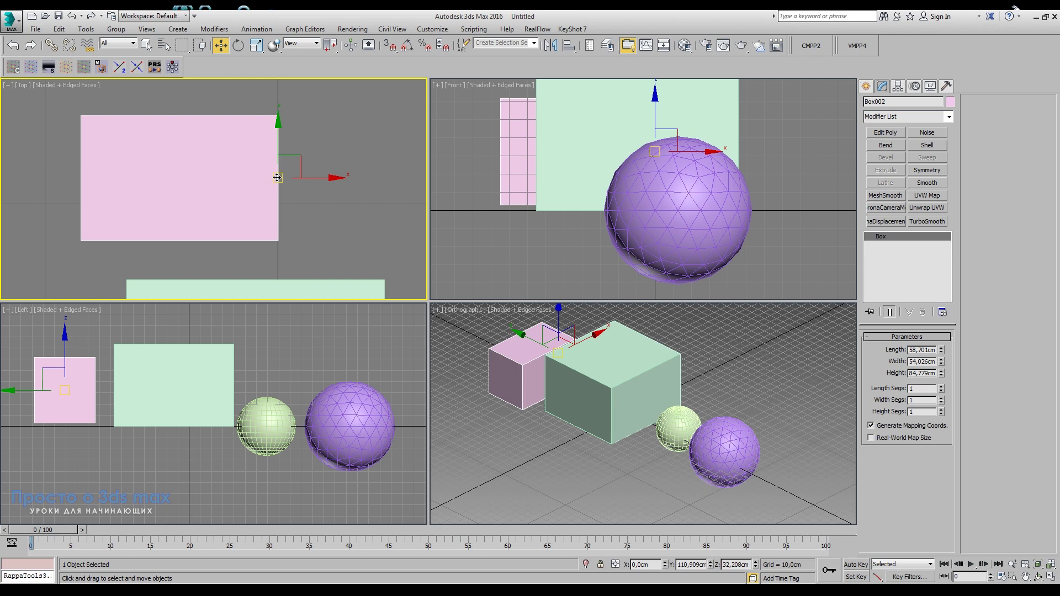
pyautogui.scroll(-3, 321, 200)
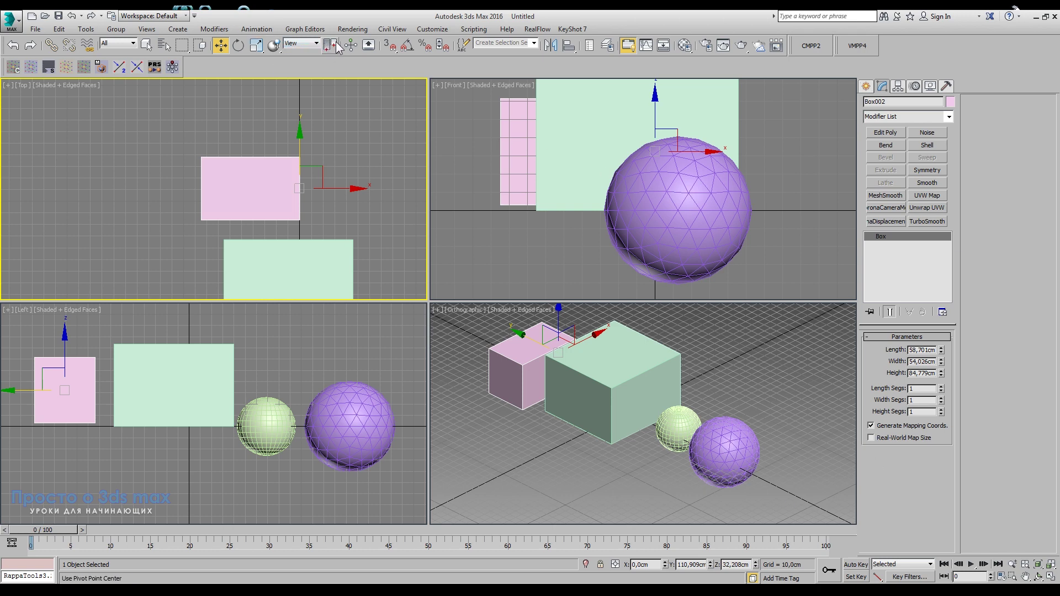
# Select all four objects in the Top view and delete them.
pyautogui.moveTo(334, 53); pyautogui.dragTo(333, 95)
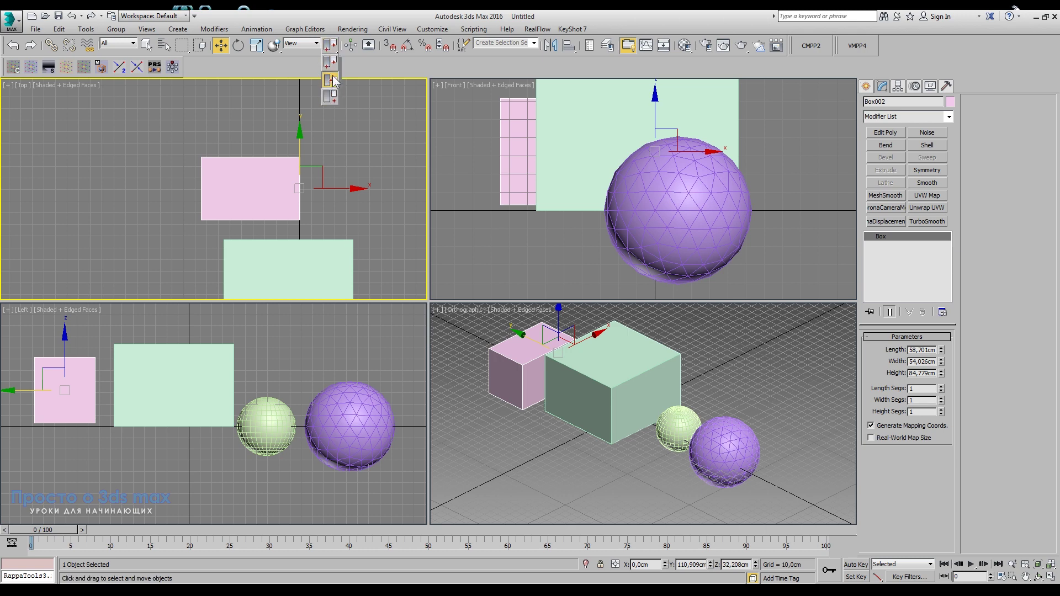
pyautogui.scroll(-3, 252, 206)
pyautogui.scroll(-3, 178, 165)
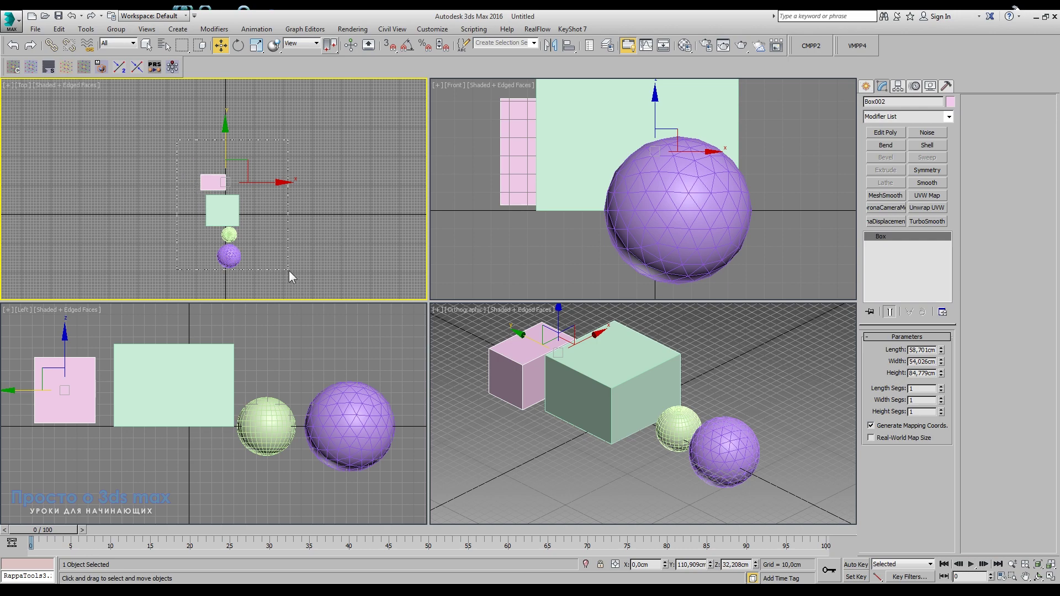
pyautogui.moveTo(289, 271); pyautogui.dragTo(287, 270)
pyautogui.press('Delete')
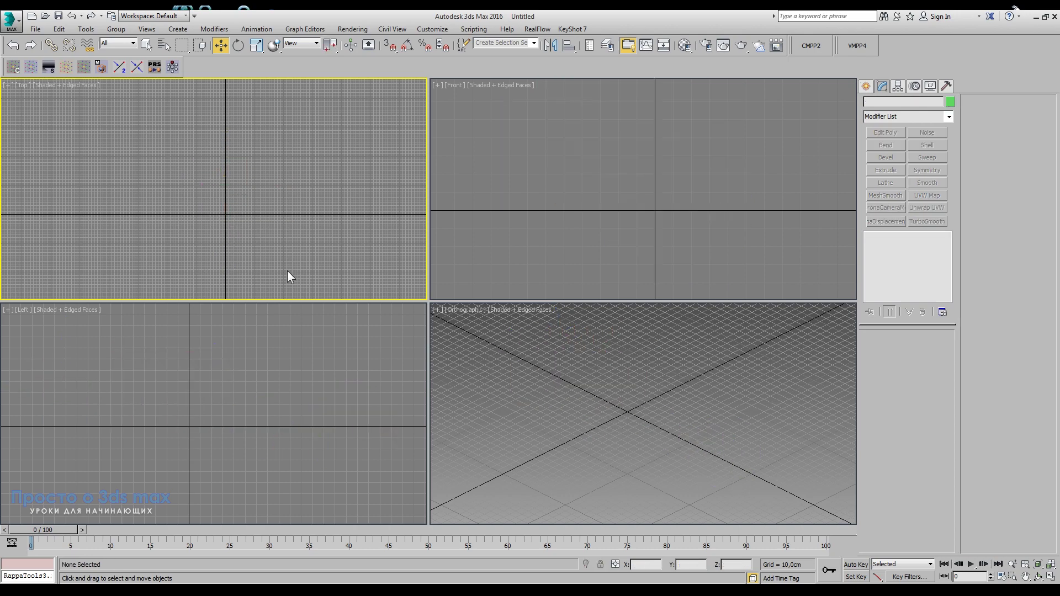
# Pan the empty Top view and pick Box from Standard Primitives.
pyautogui.moveTo(259, 214); pyautogui.dragTo(250, 171, button='middle')
pyautogui.click(865, 86)
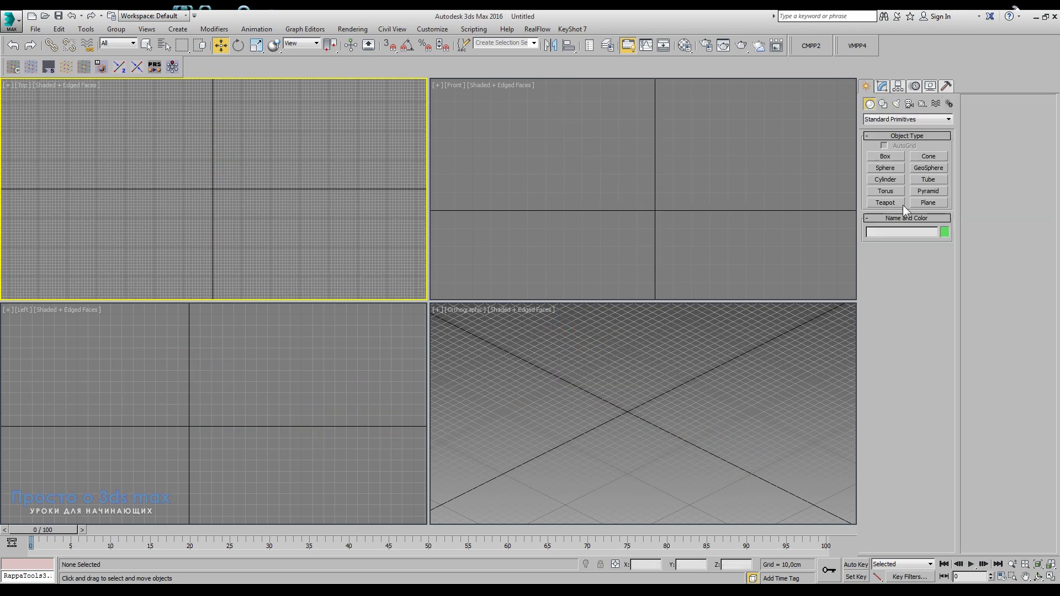
pyautogui.click(885, 157)
# Draw a tall yellow box, a 78.6 cm-radius green sphere and a 142 cm blue cylinder, then zoom extents.
pyautogui.moveTo(135, 152); pyautogui.dragTo(169, 209)
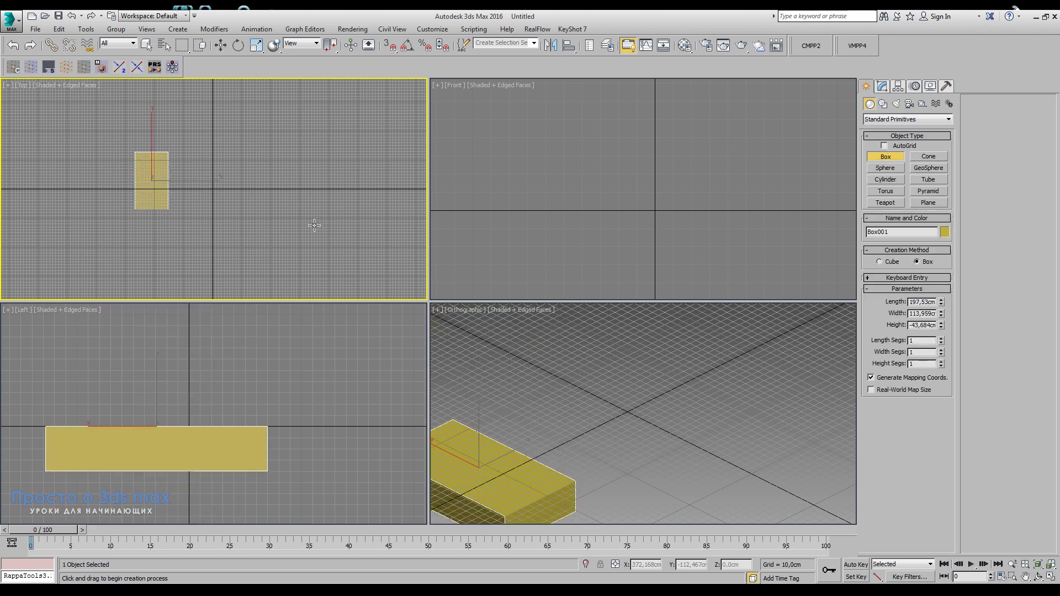
pyautogui.click(238, 171)
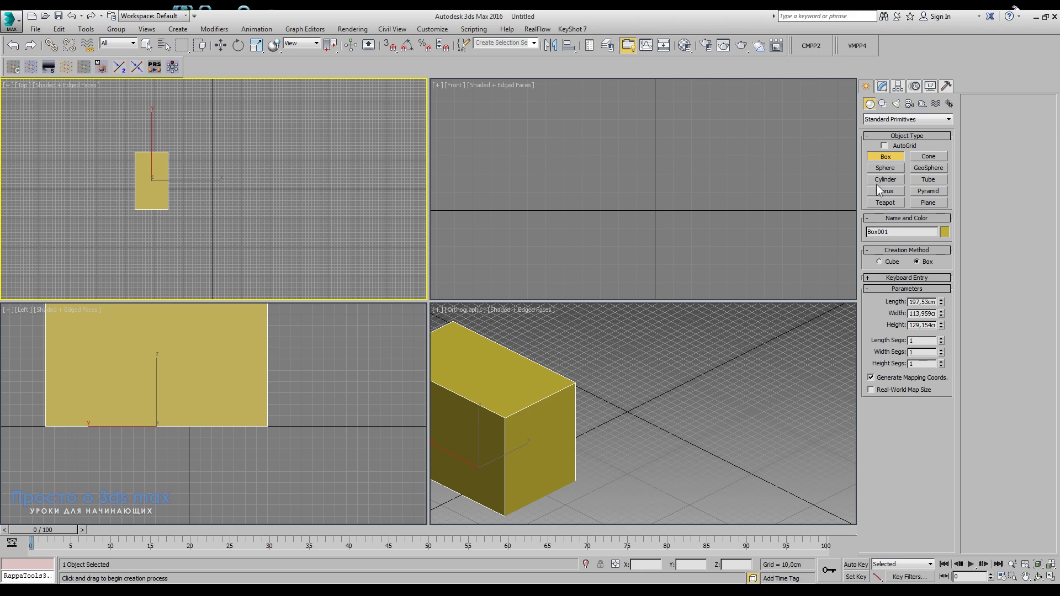
pyautogui.click(885, 168)
pyautogui.moveTo(223, 177); pyautogui.dragTo(208, 197)
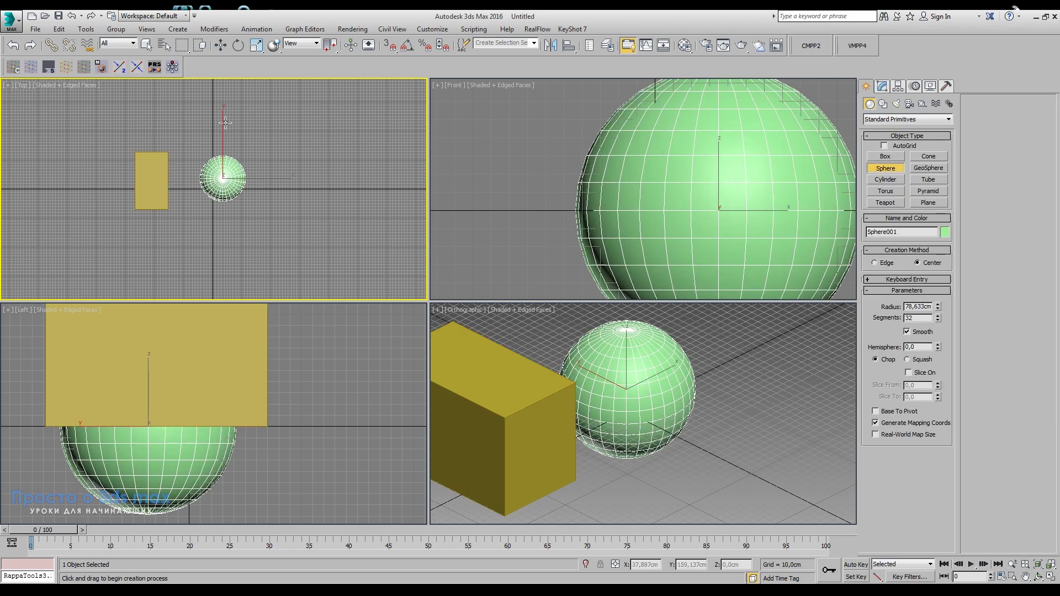
pyautogui.click(885, 179)
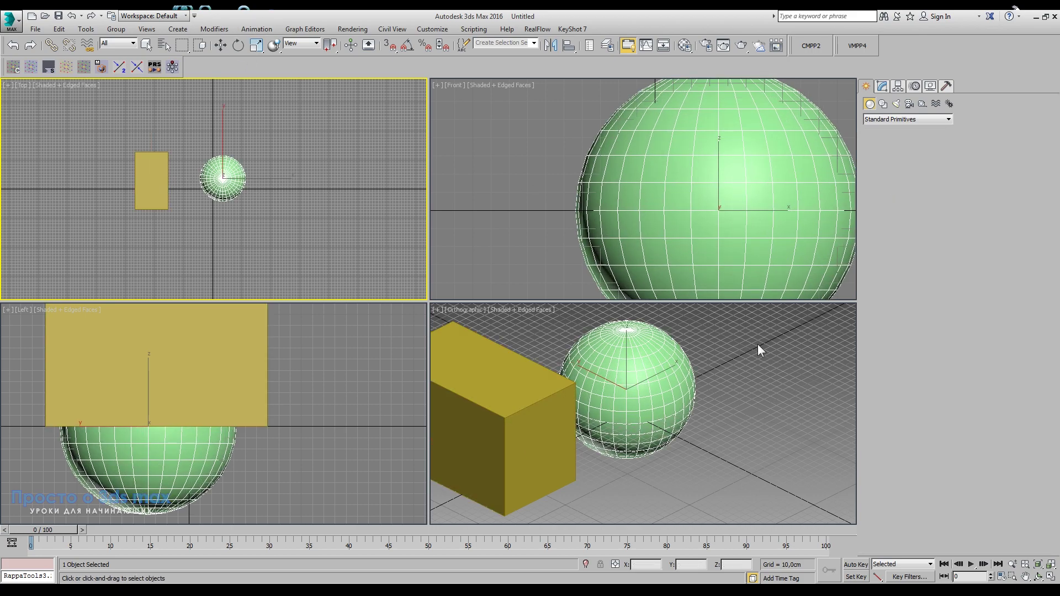
pyautogui.moveTo(301, 176); pyautogui.dragTo(321, 176)
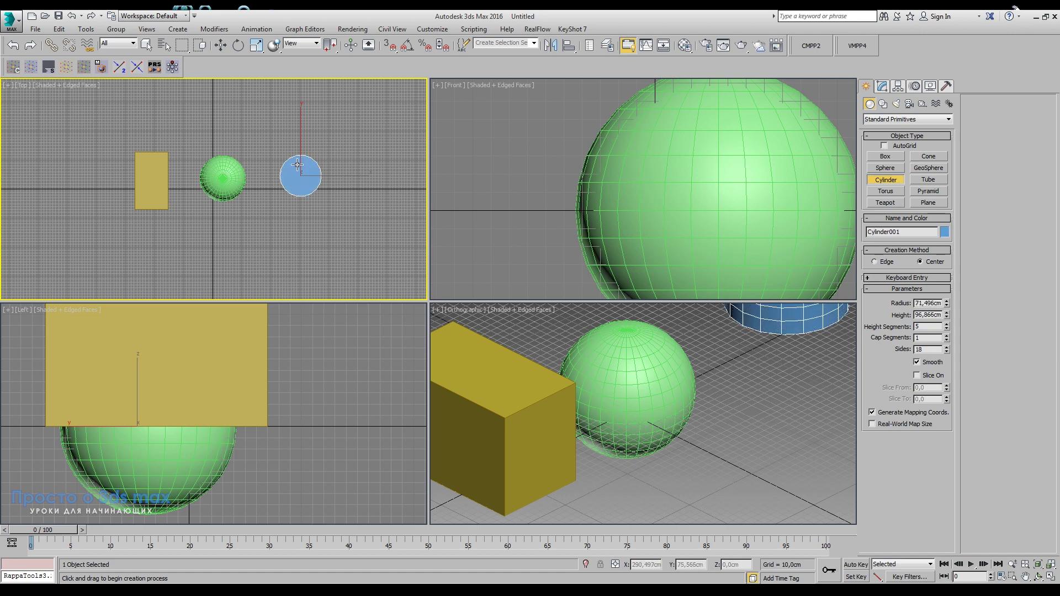
pyautogui.rightClick(745, 462)
pyautogui.hotkey('ctrl', 'shift', 'z')
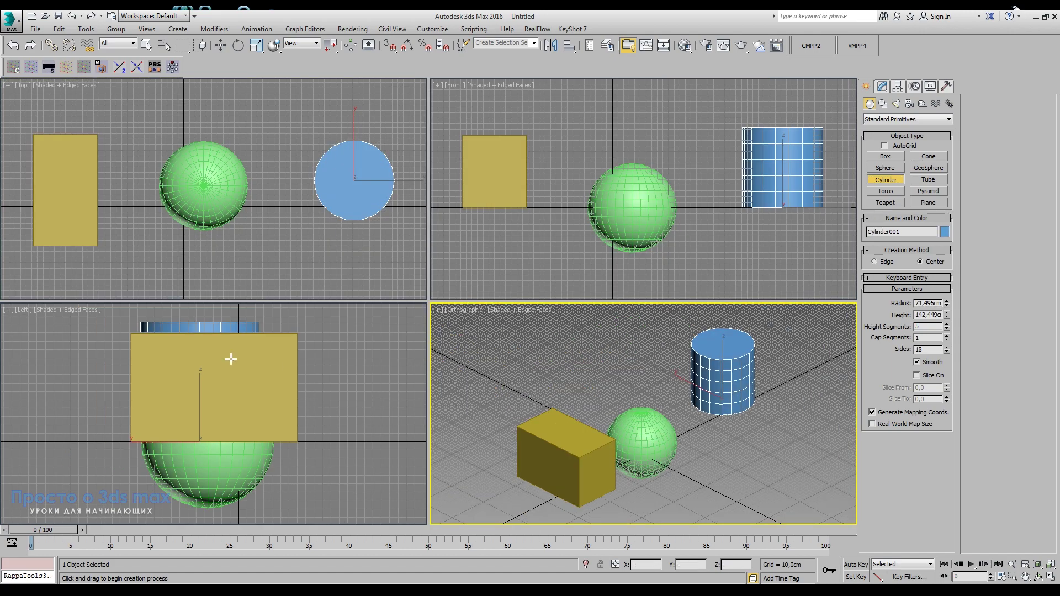
# Window-select the yellow box, green sphere and blue cylinder together in the Top view.
pyautogui.click(220, 46)
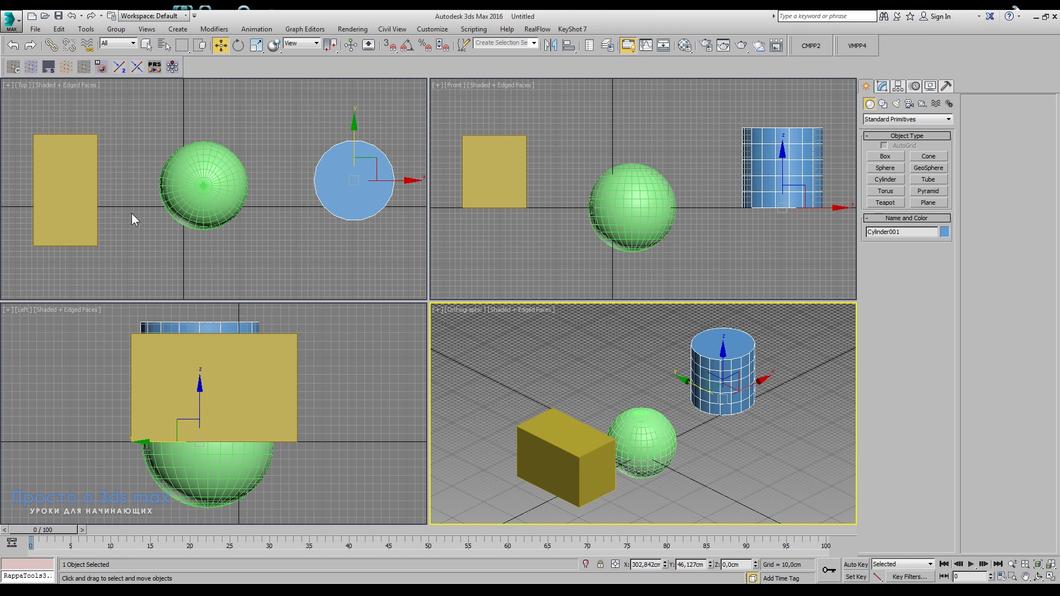
pyautogui.moveTo(169, 231); pyautogui.dragTo(143, 251, button='middle')
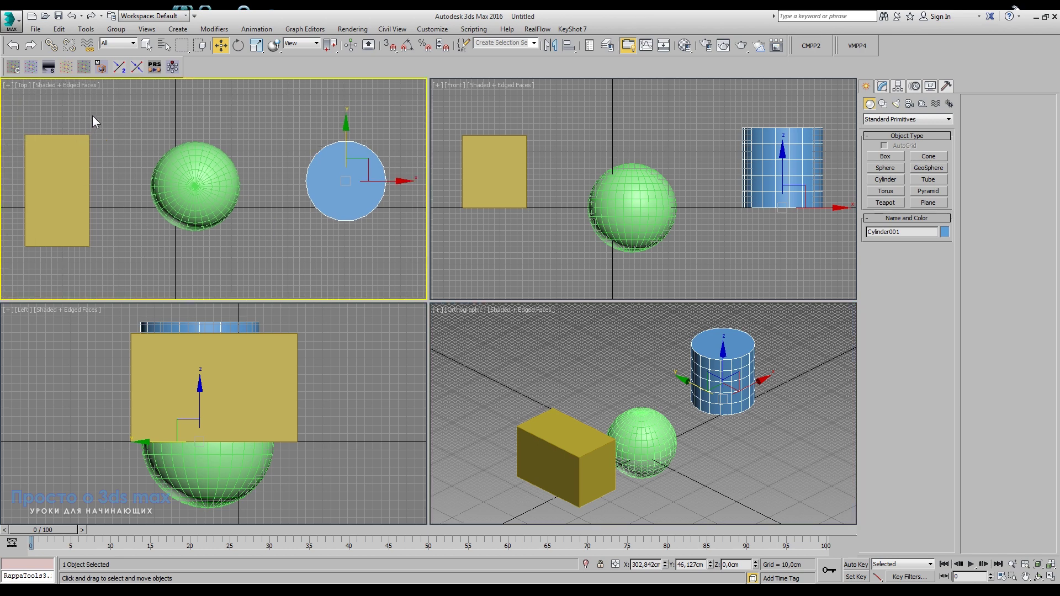
pyautogui.moveTo(361, 216); pyautogui.dragTo(359, 216)
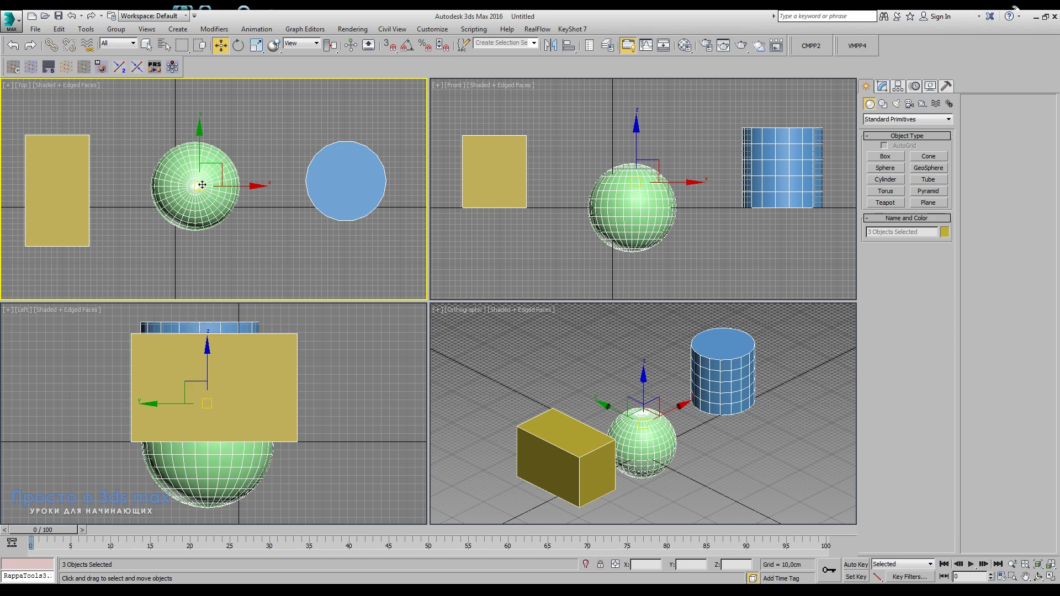
pyautogui.click(238, 47)
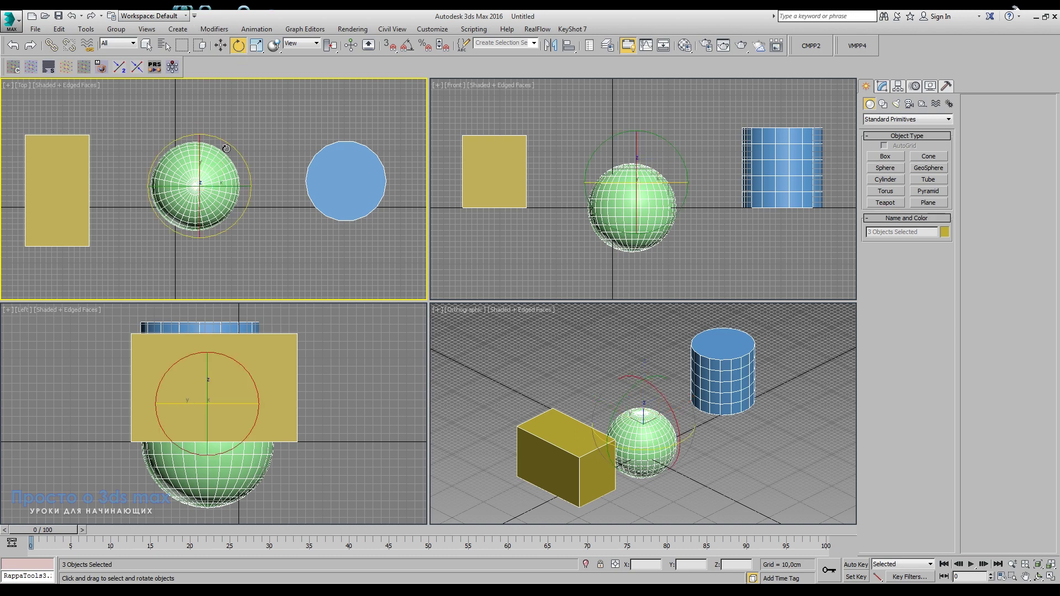
pyautogui.moveTo(241, 157)
pyautogui.mouseDown()
pyautogui.moveTo(168, 97)
pyautogui.moveTo(284, 329)
pyautogui.moveTo(181, 190)
pyautogui.mouseUp()
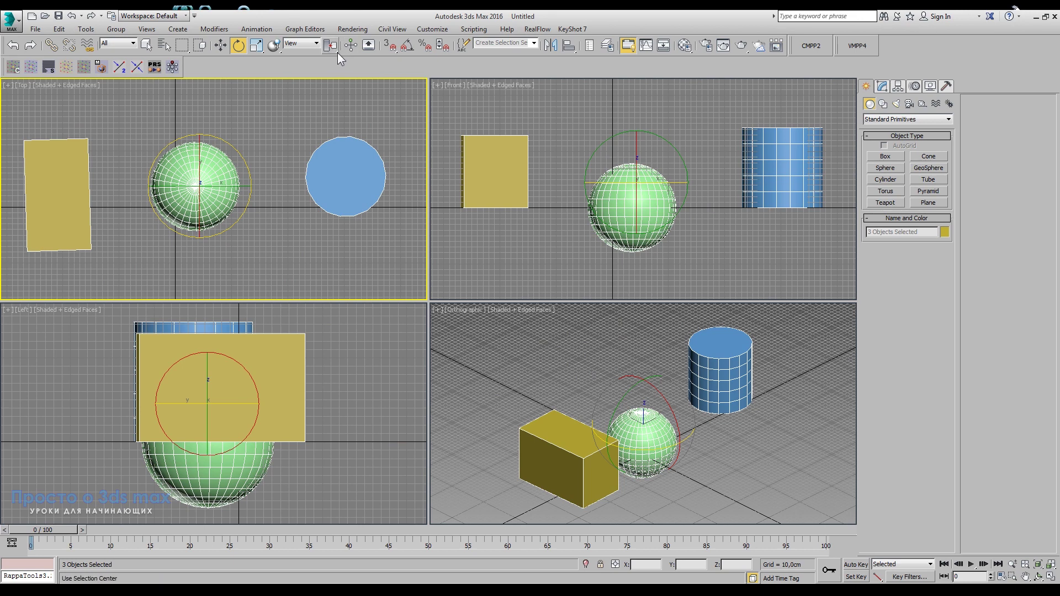
pyautogui.moveTo(336, 52); pyautogui.dragTo(332, 81)
pyautogui.moveTo(231, 146); pyautogui.dragTo(300, 293)
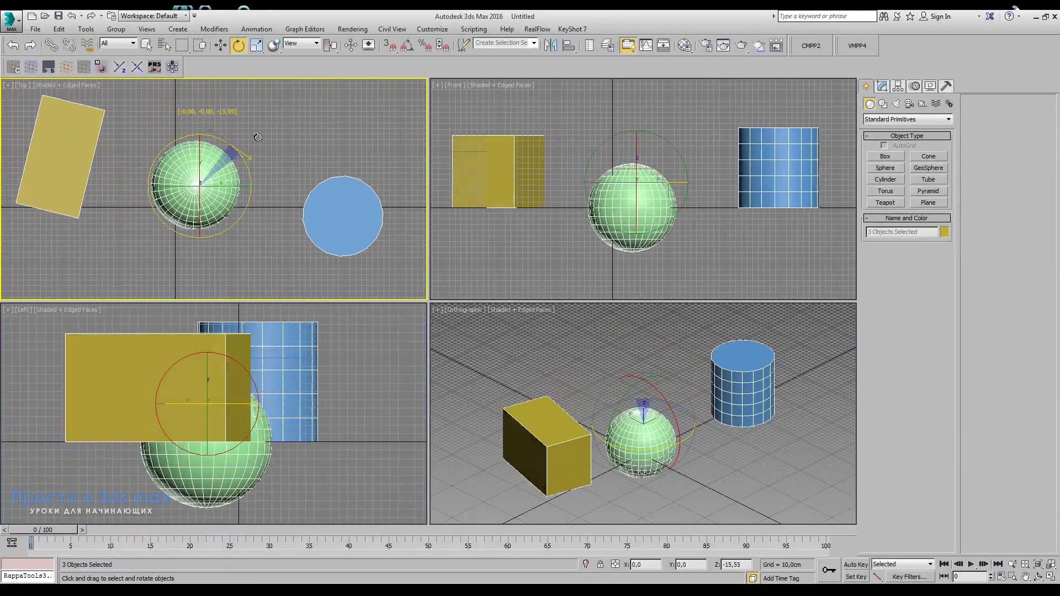
pyautogui.moveTo(300, 292); pyautogui.dragTo(302, 259)
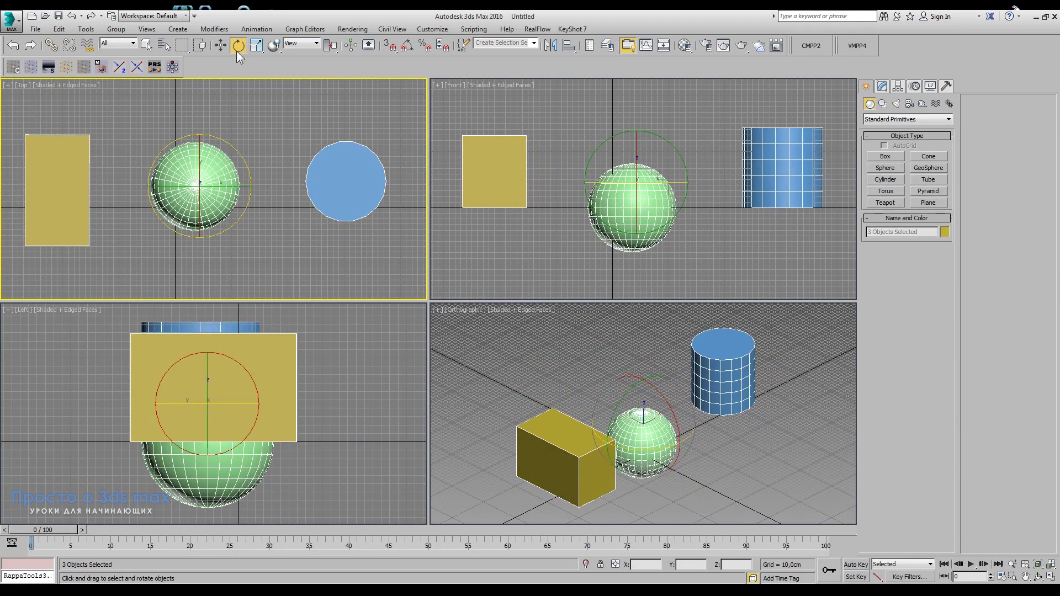
# Scale the three objects uniformly to 79% and move them about 107 cm right.
pyautogui.click(256, 45)
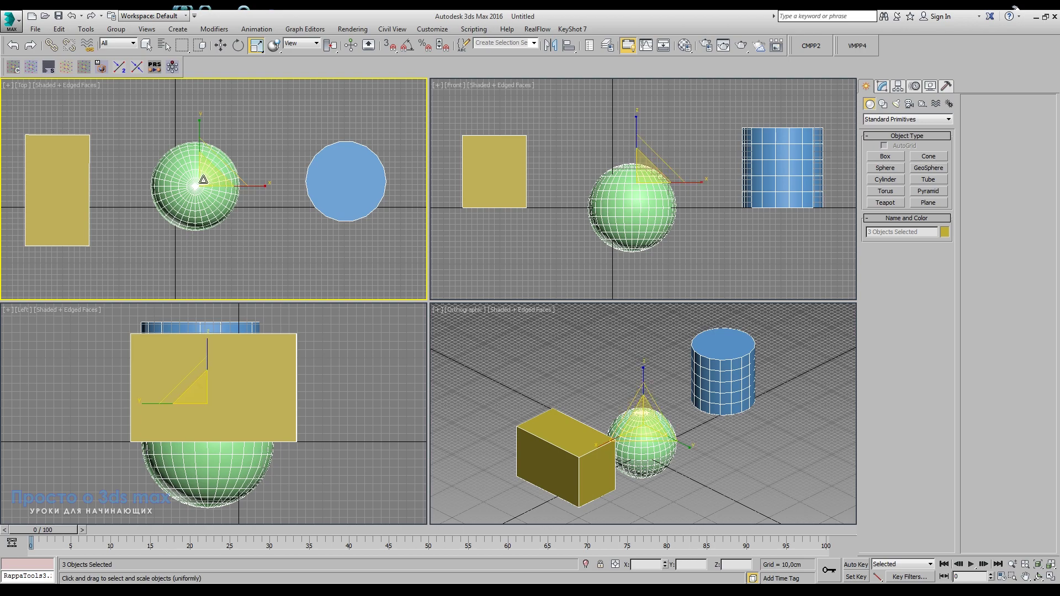
pyautogui.moveTo(203, 179)
pyautogui.mouseDown()
pyautogui.moveTo(208, 225)
pyautogui.moveTo(208, 142)
pyautogui.moveTo(220, 220)
pyautogui.moveTo(217, 171)
pyautogui.moveTo(219, 190)
pyautogui.mouseUp()
pyautogui.click(220, 47)
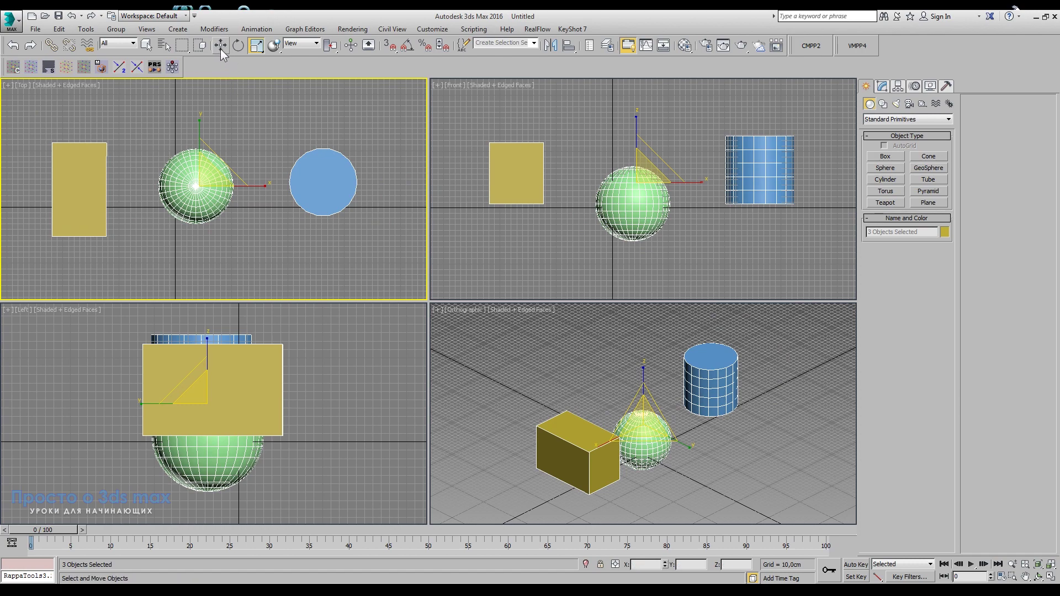
pyautogui.moveTo(235, 195)
pyautogui.mouseDown()
pyautogui.moveTo(292, 195)
pyautogui.moveTo(251, 205)
pyautogui.mouseUp()
# Stretch the three objects non-uniformly along Y and then along X.
pyautogui.click(256, 46)
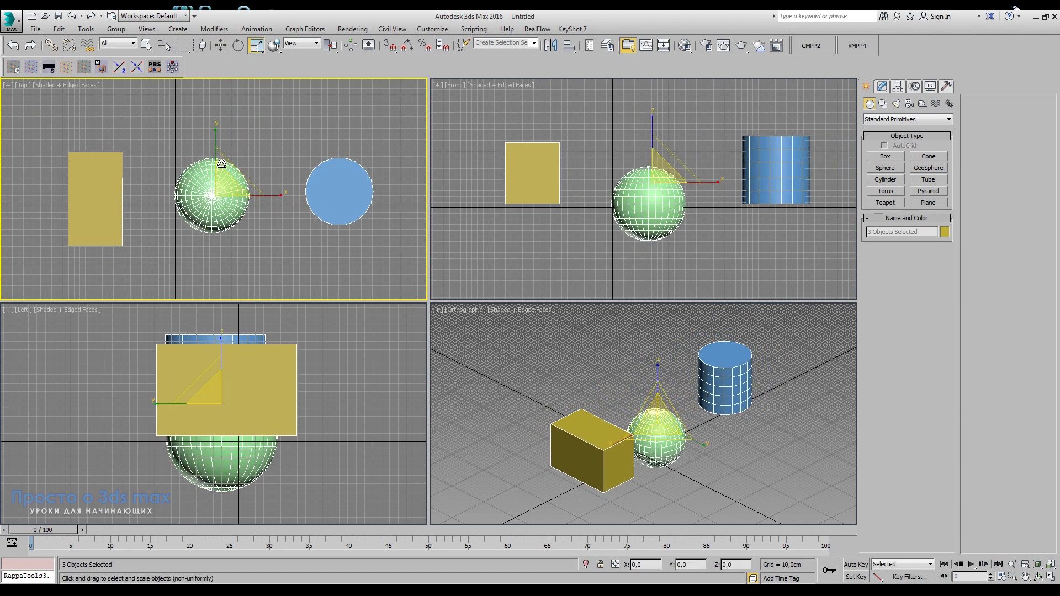
pyautogui.moveTo(218, 146)
pyautogui.mouseDown()
pyautogui.moveTo(223, 133)
pyautogui.moveTo(244, 164)
pyautogui.mouseUp()
pyautogui.moveTo(278, 199)
pyautogui.mouseDown()
pyautogui.moveTo(286, 189)
pyautogui.moveTo(278, 199)
pyautogui.mouseUp()
pyautogui.click(238, 46)
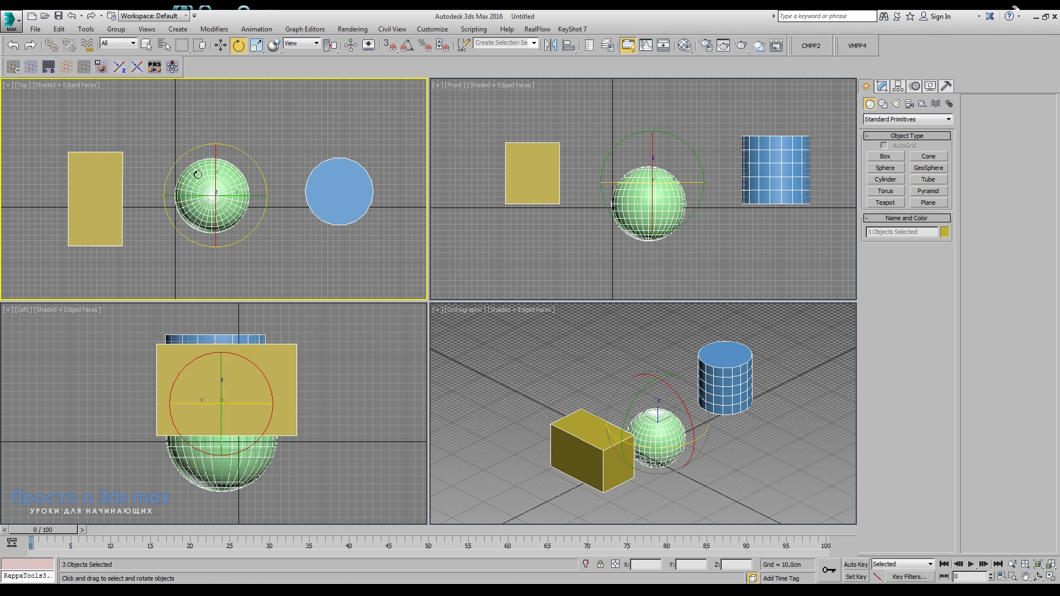
# Set the transform centre to Use Pivot Point Center and test-rotate the box, then square it back.
pyautogui.click(337, 53)
pyautogui.click(335, 62)
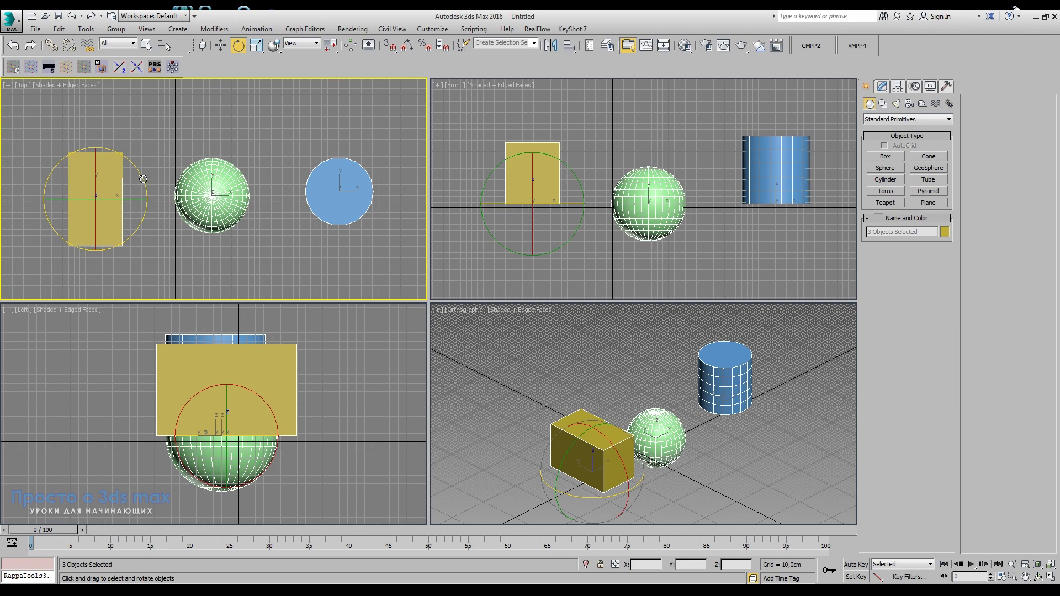
pyautogui.moveTo(143, 179)
pyautogui.mouseDown()
pyautogui.moveTo(97, 44)
pyautogui.moveTo(201, 340)
pyautogui.mouseUp()
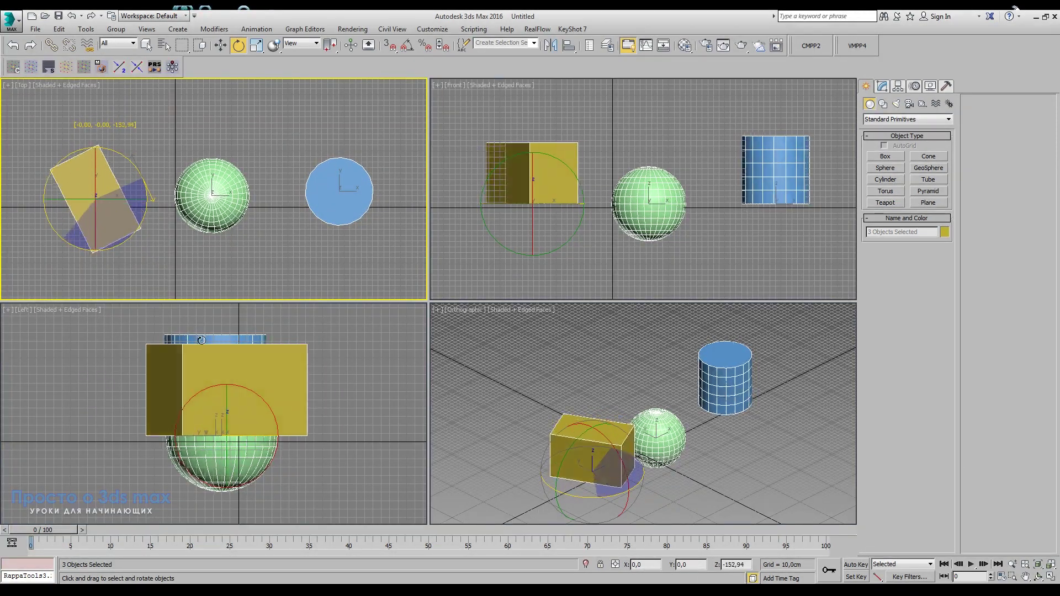
pyautogui.moveTo(201, 340); pyautogui.dragTo(240, 16)
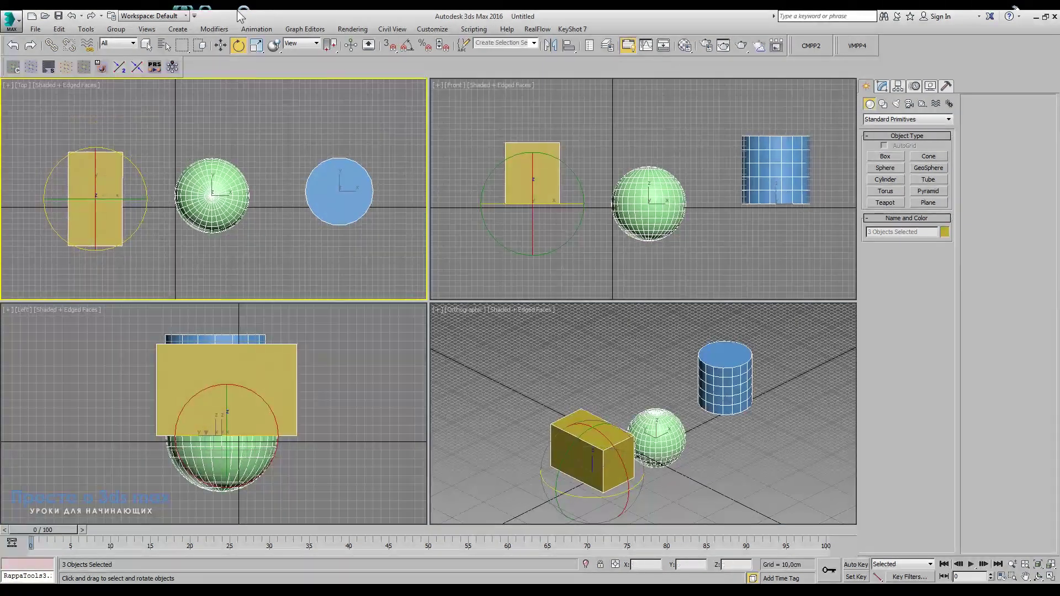
# Test-move and test-scale the three objects, cancelling each so they return unchanged.
pyautogui.press('w')
pyautogui.moveTo(239, 179); pyautogui.dragTo(319, 188)
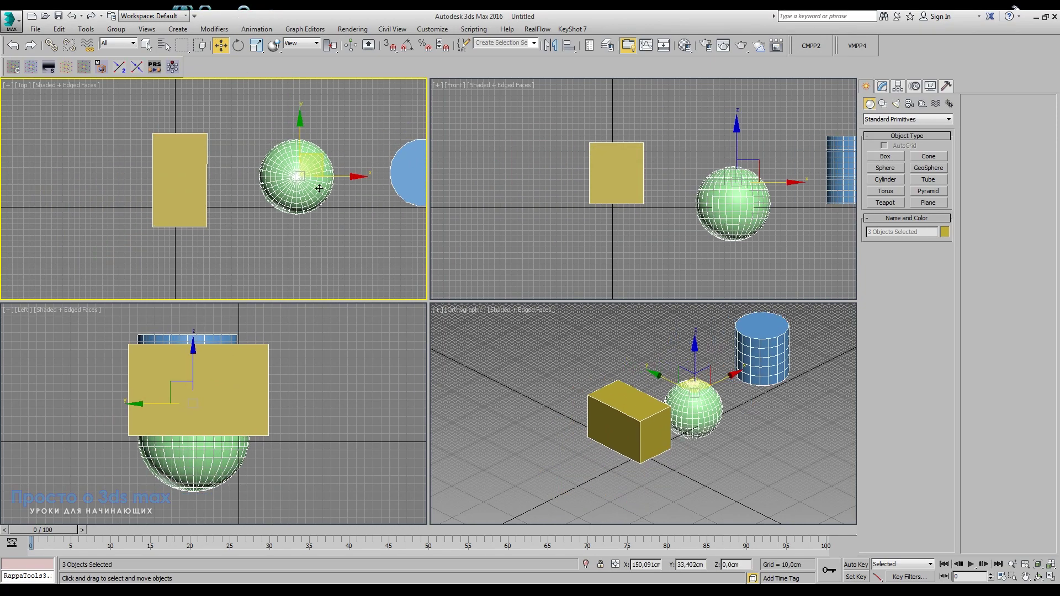
pyautogui.rightClick(319, 188)
pyautogui.click(256, 45)
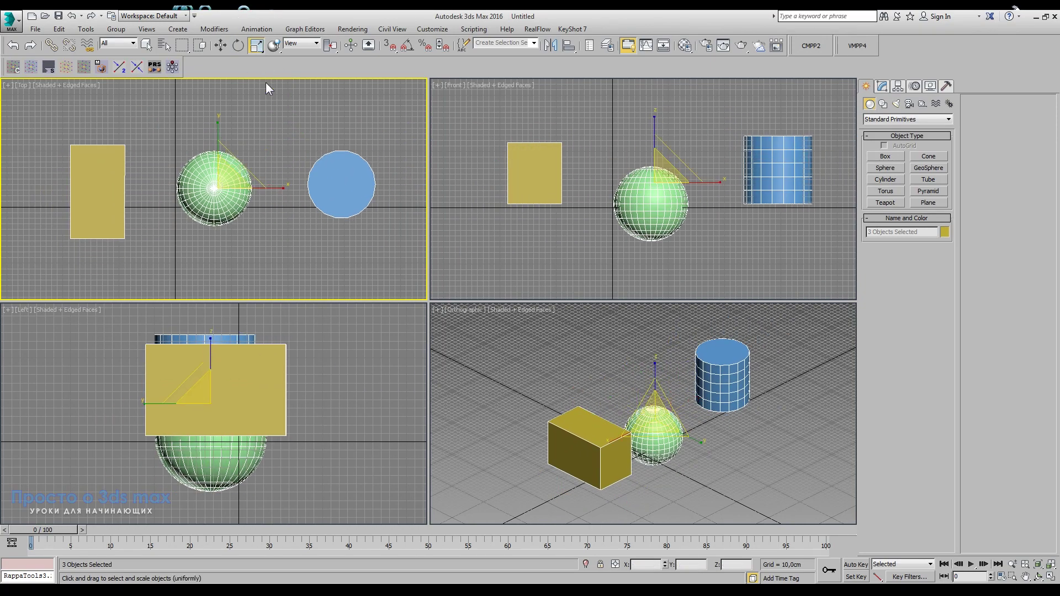
pyautogui.moveTo(221, 197); pyautogui.dragTo(229, 197)
pyautogui.rightClick(228, 198)
# With Use Pivot Point Center, scale the objects up about their own pivots and back down.
pyautogui.moveTo(333, 52); pyautogui.dragTo(332, 61)
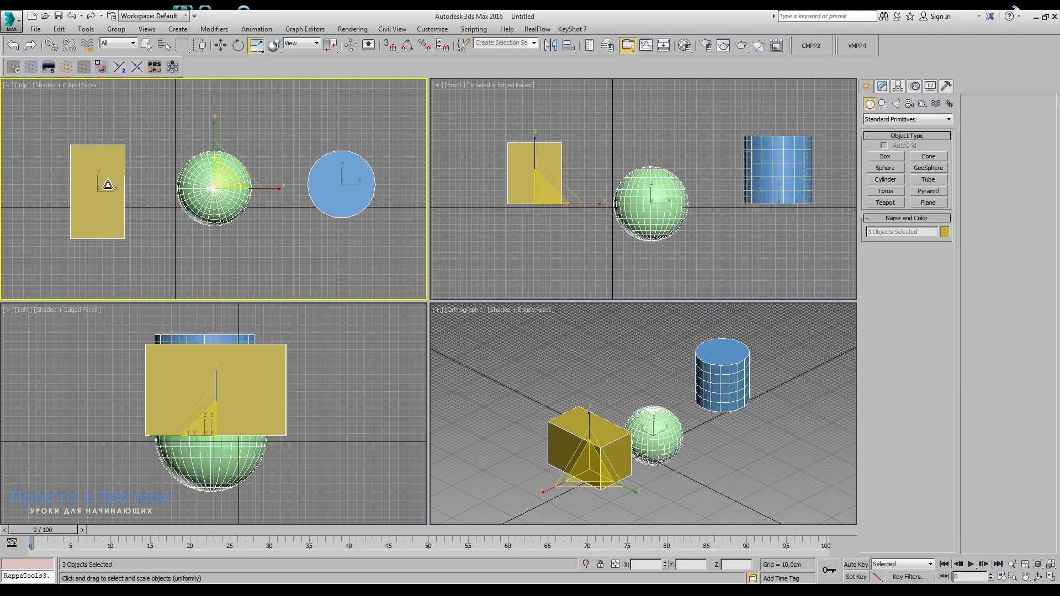
pyautogui.moveTo(214, 175); pyautogui.dragTo(230, 161)
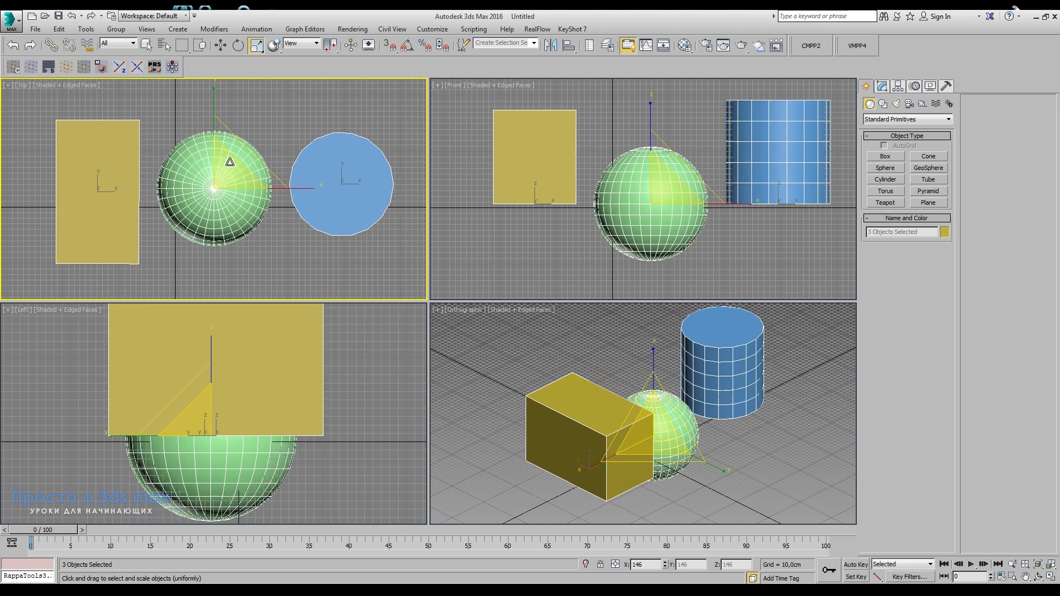
pyautogui.moveTo(229, 161); pyautogui.dragTo(236, 142)
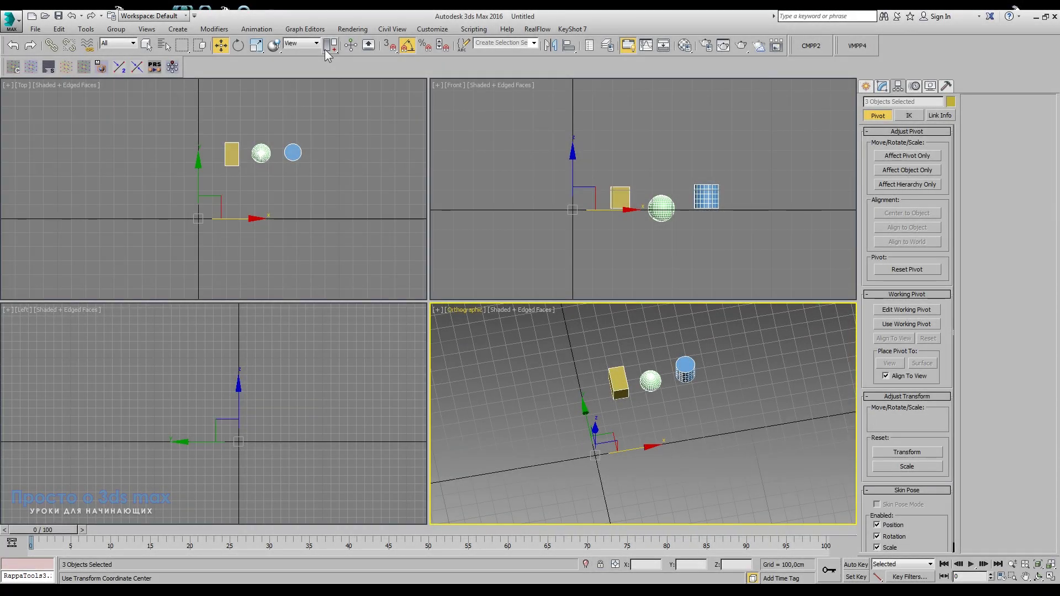
# Select the box, sphere and cylinder and set the transform centre to Use Transform Coordinate Center.
pyautogui.moveTo(753, 428); pyautogui.dragTo(594, 360)
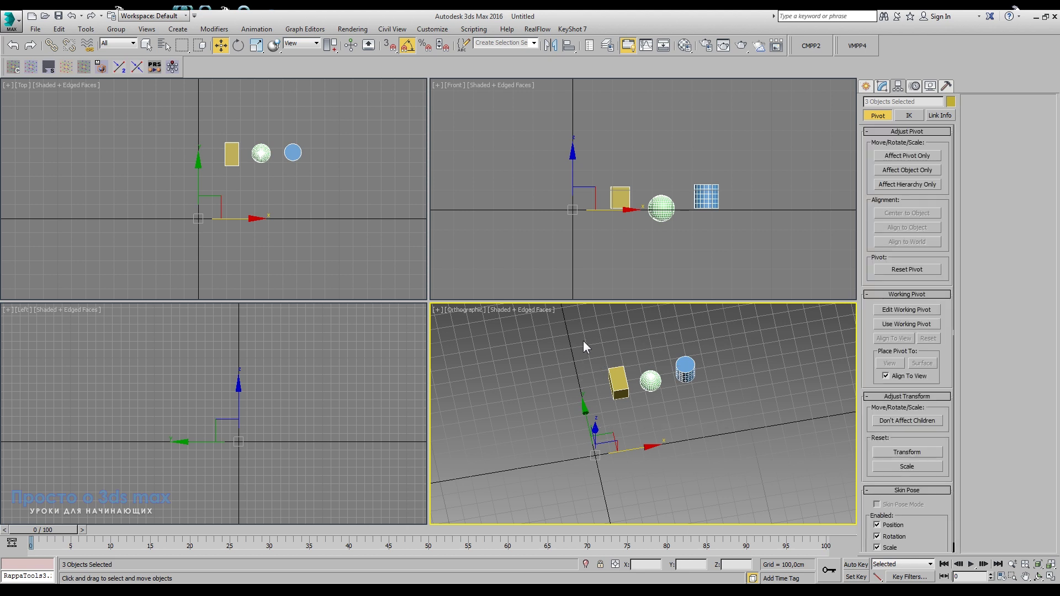
pyautogui.moveTo(332, 49); pyautogui.dragTo(330, 99)
pyautogui.scroll(-3, 726, 425)
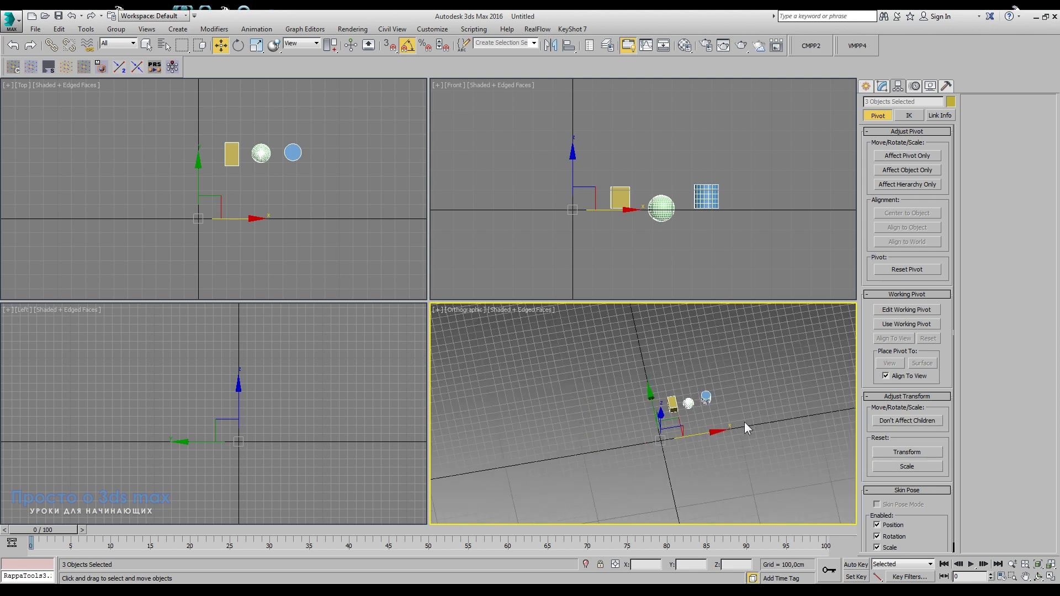
# Rotate-clone the box, sphere and cylinder around the world origin into four copies, then orbit the view.
pyautogui.click(237, 45)
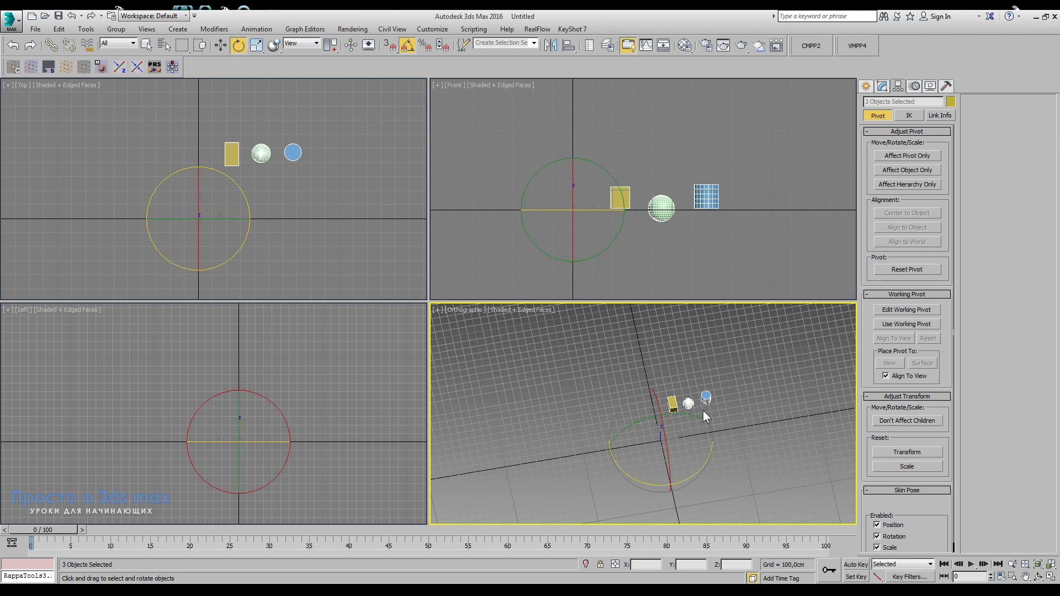
pyautogui.moveTo(687, 473); pyautogui.dragTo(754, 463)
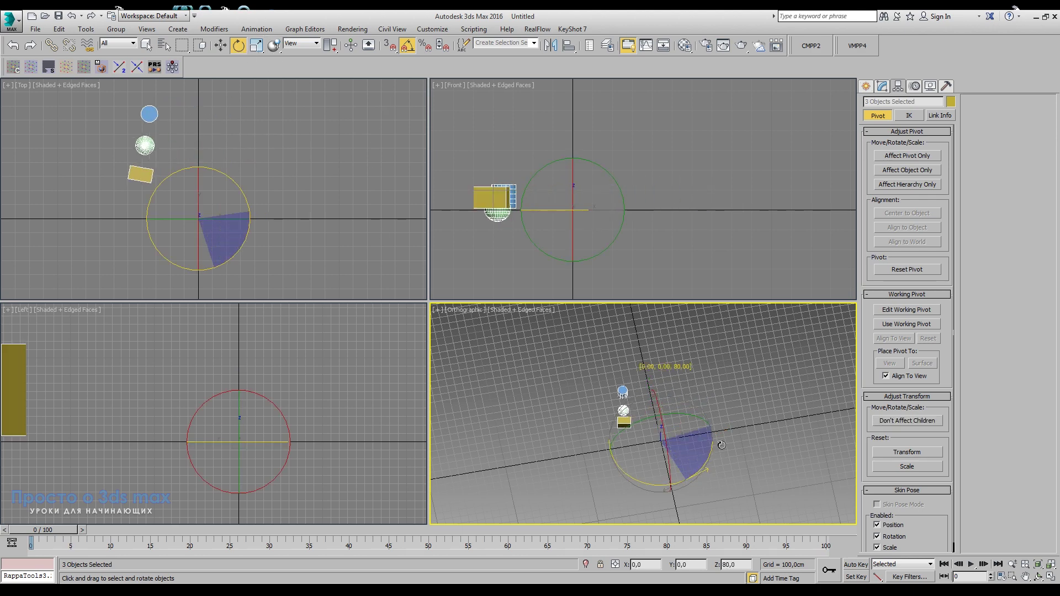
pyautogui.moveTo(654, 385)
pyautogui.mouseDown()
pyautogui.moveTo(693, 481)
pyautogui.moveTo(621, 449)
pyautogui.mouseUp()
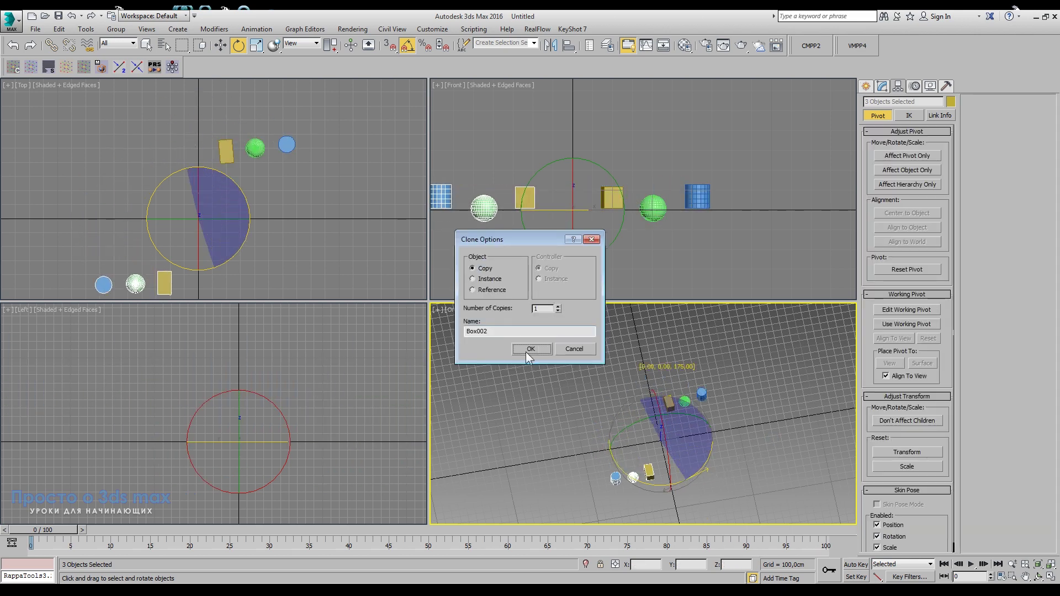
pyautogui.click(558, 307)
pyautogui.click(530, 349)
pyautogui.moveTo(766, 482)
pyautogui.keyDown('alt'); pyautogui.mouseDown(button='middle')
pyautogui.moveTo(720, 474)
pyautogui.moveTo(728, 461)
pyautogui.moveTo(751, 469)
pyautogui.mouseUp(button='middle'); pyautogui.keyUp('alt')
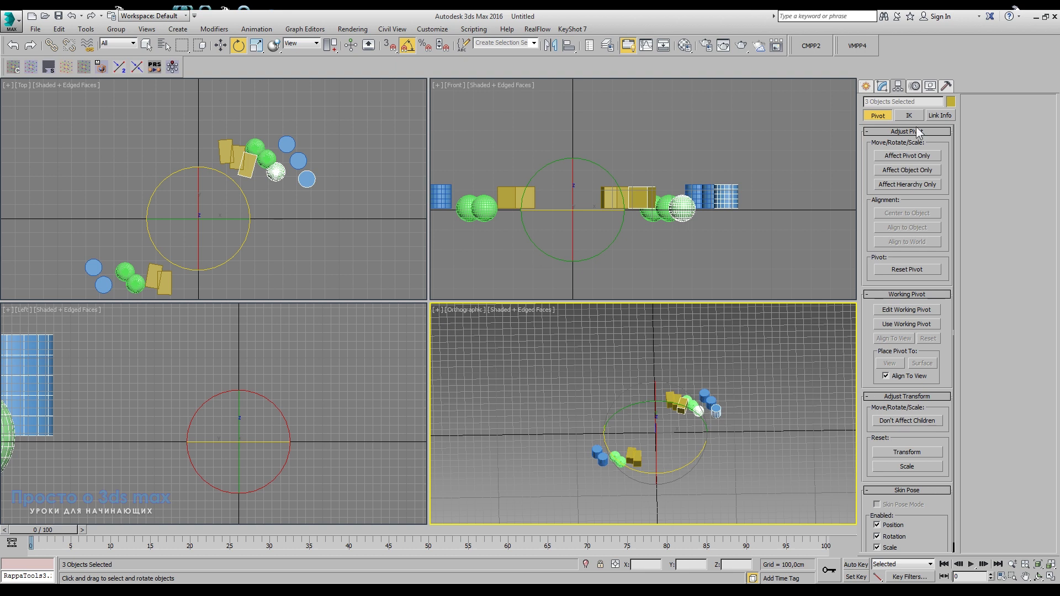
# Delete the upper cluster of rotated copies, then the lower group of objects.
pyautogui.click(865, 86)
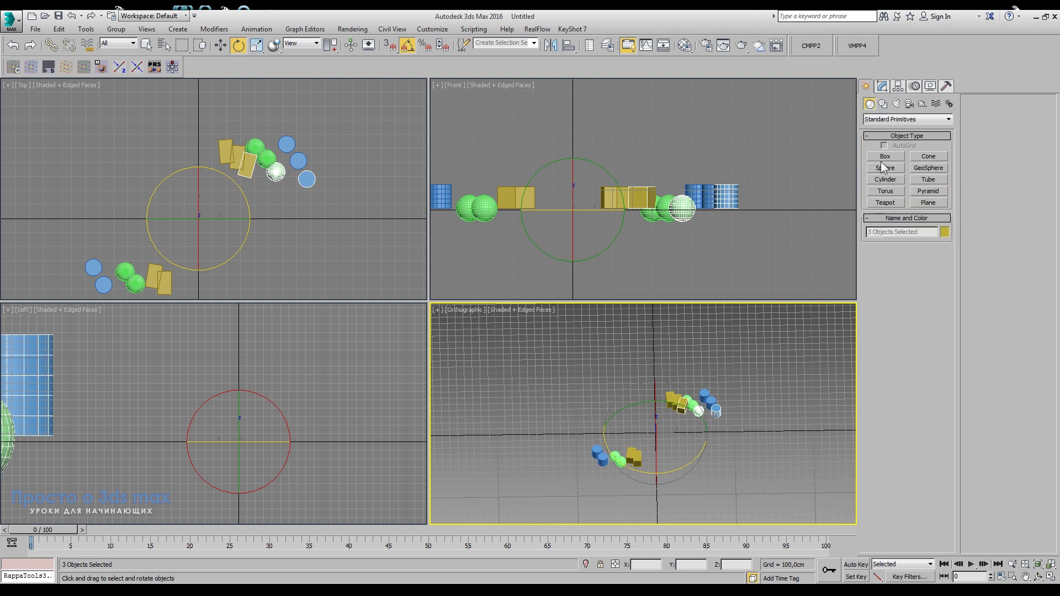
pyautogui.click(898, 86)
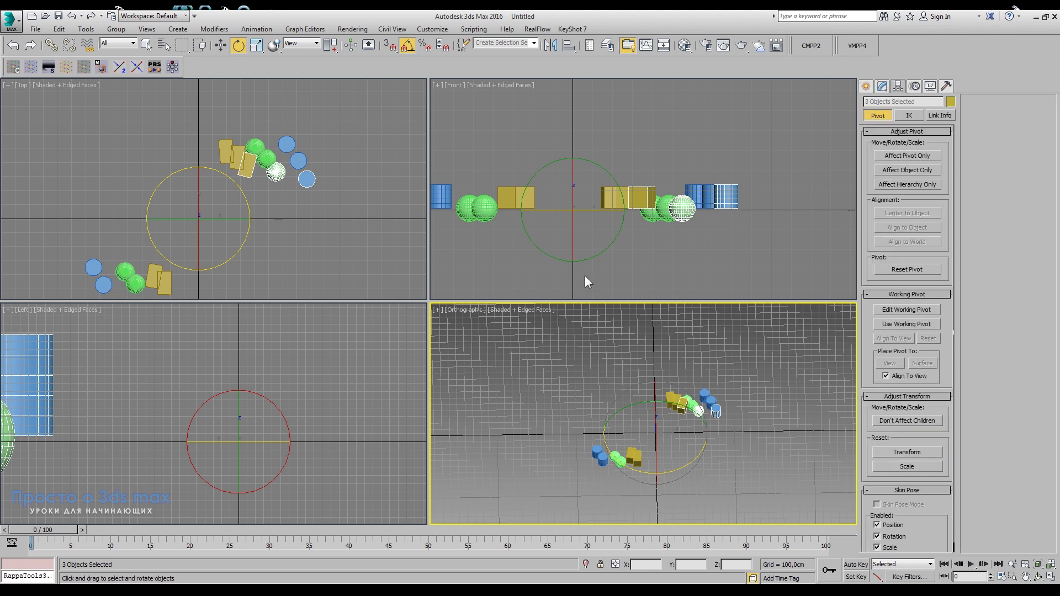
pyautogui.moveTo(331, 143); pyautogui.dragTo(190, 243)
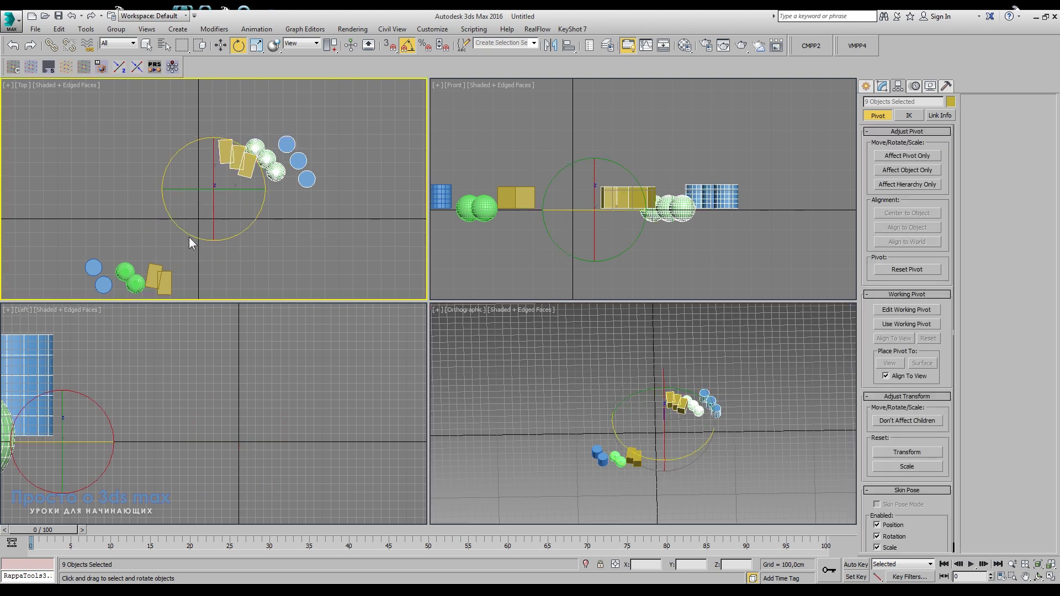
pyautogui.press('Delete')
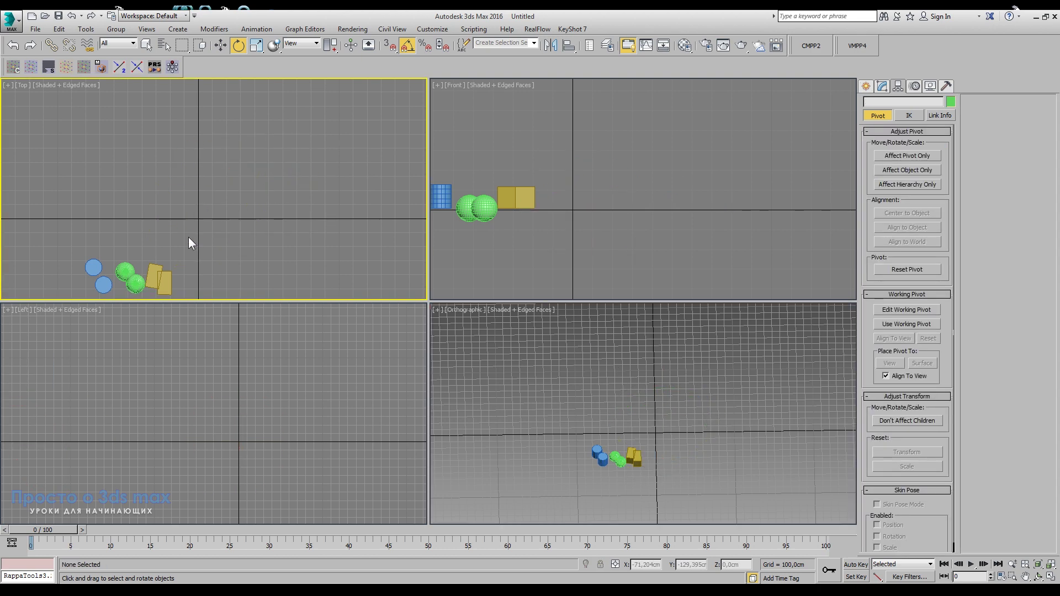
pyautogui.moveTo(188, 236); pyautogui.dragTo(73, 277)
pyautogui.press('Delete')
pyautogui.click(25, 306)
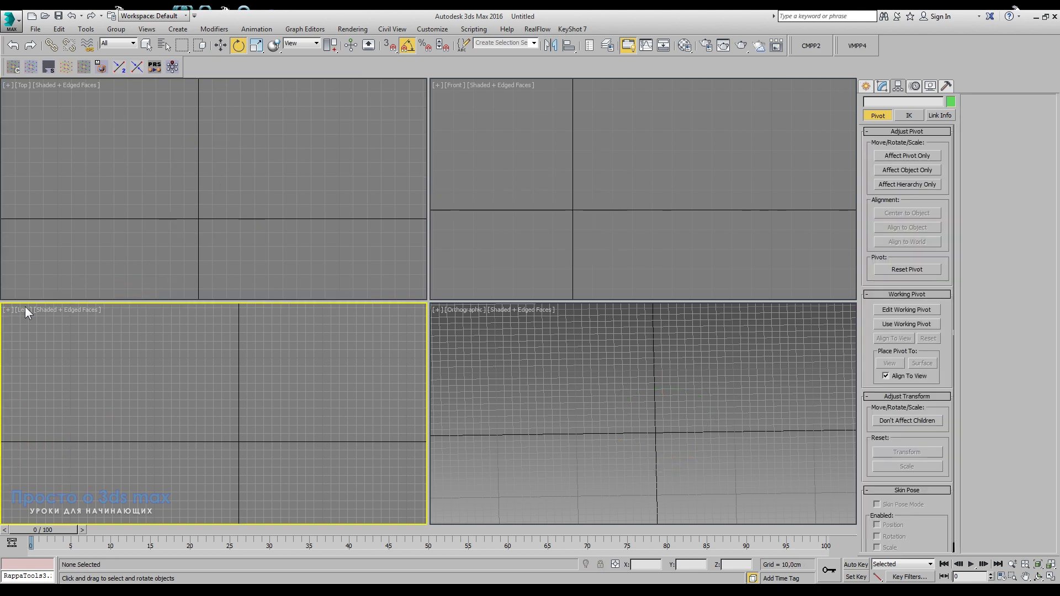
# Create a pink box of about 104 × 79 × 45 cm in the Top view.
pyautogui.click(865, 87)
pyautogui.click(885, 157)
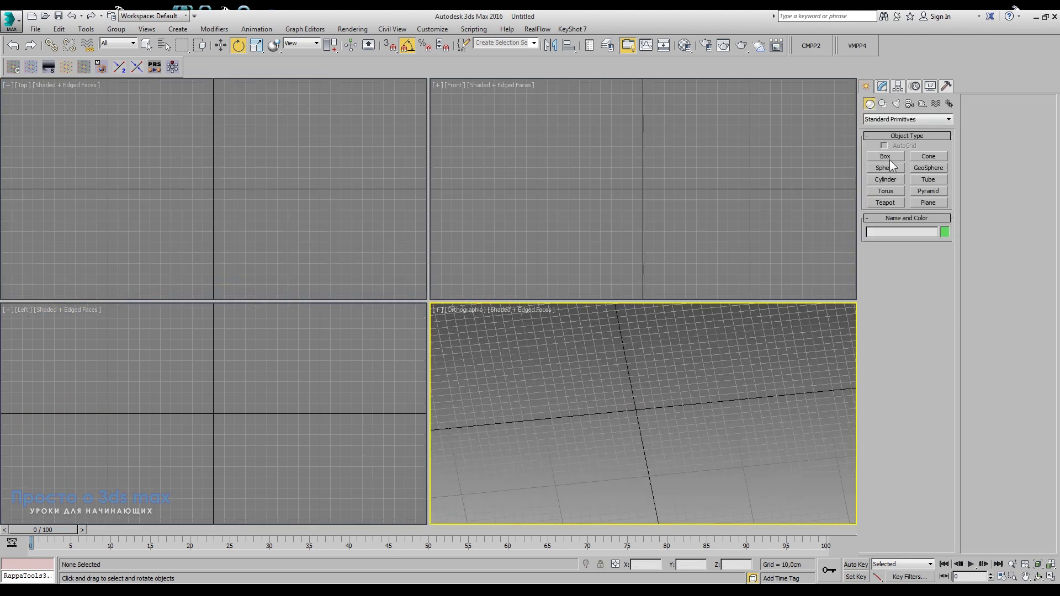
pyautogui.moveTo(107, 125); pyautogui.dragTo(192, 236)
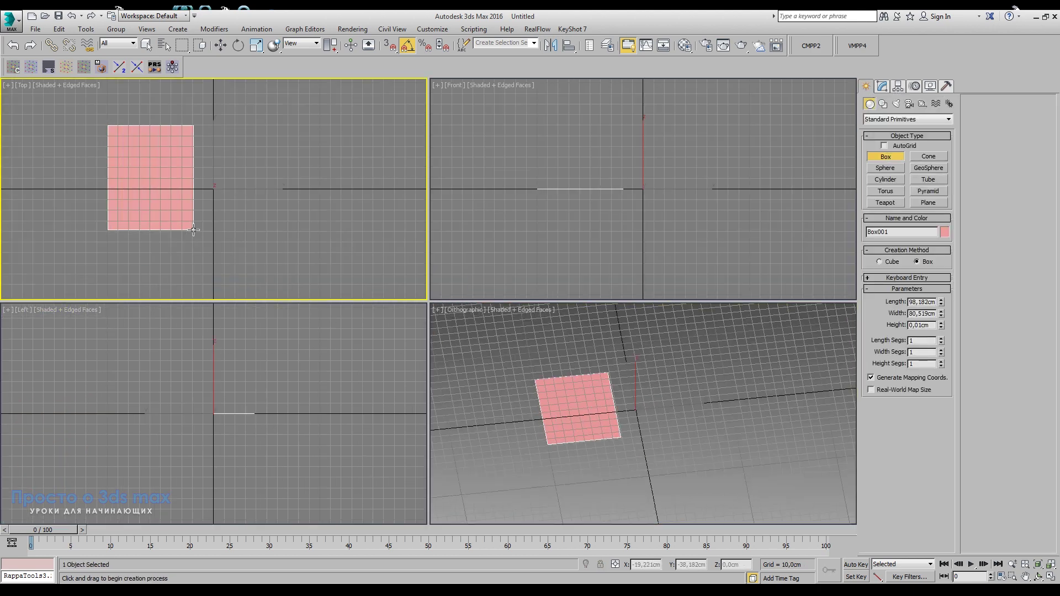
pyautogui.click(166, 189)
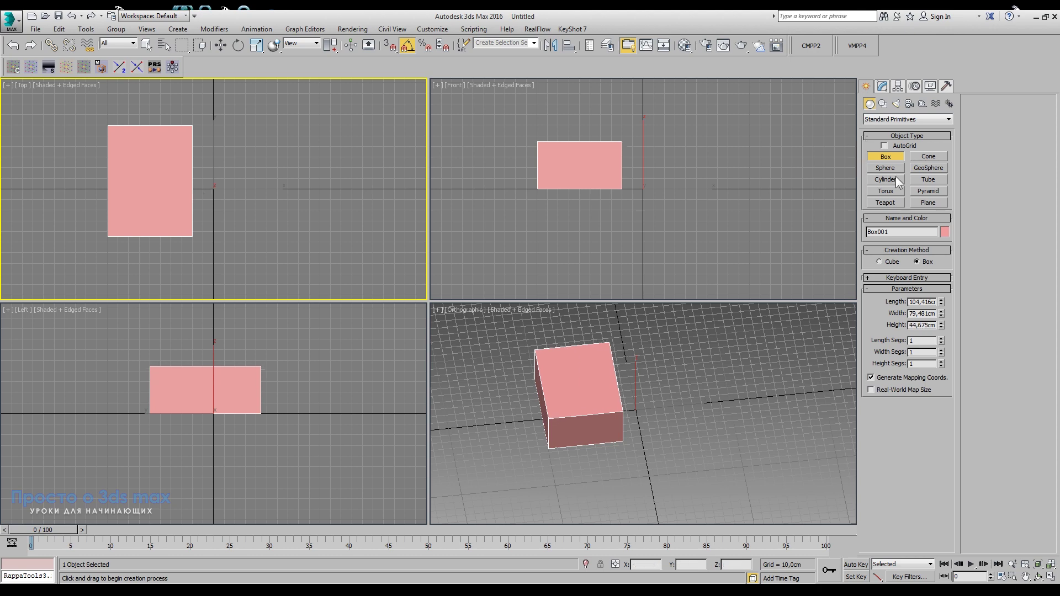
# Add a teal sphere of radius 44.8 cm to the right of the box, then select the box.
pyautogui.click(885, 168)
pyautogui.moveTo(305, 168); pyautogui.dragTo(326, 129)
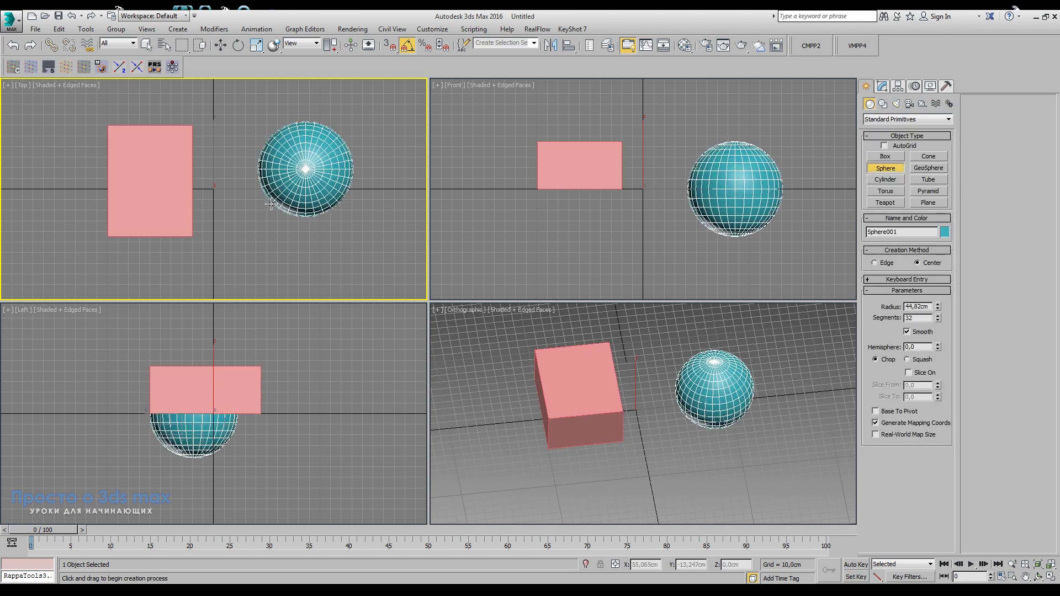
pyautogui.click(220, 46)
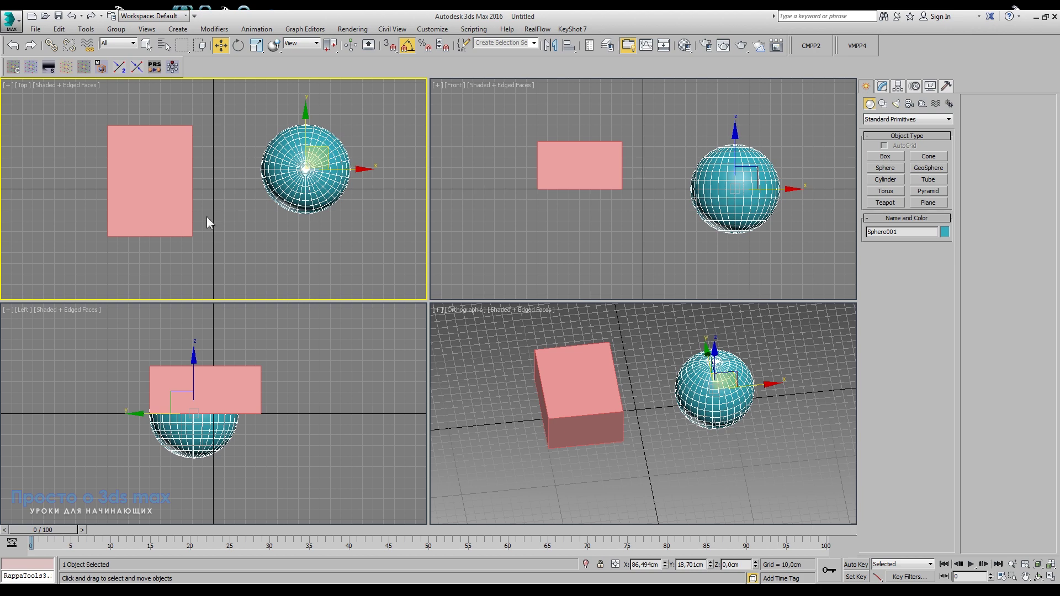
pyautogui.click(185, 198)
# With Affect Pivot Only on, drag Box001's pivot along X onto the sphere's centre.
pyautogui.click(898, 86)
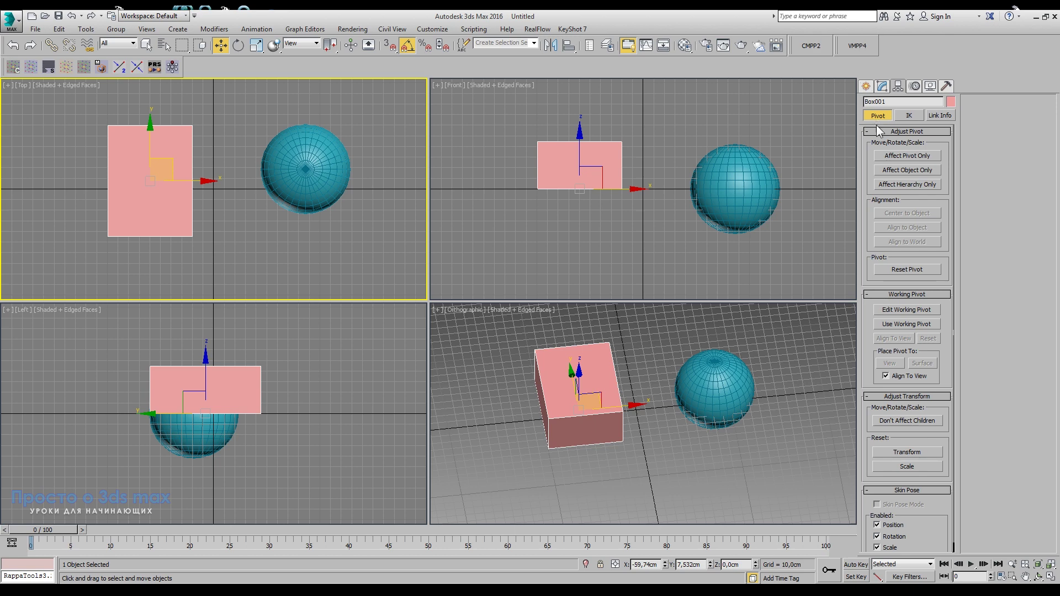
pyautogui.click(922, 155)
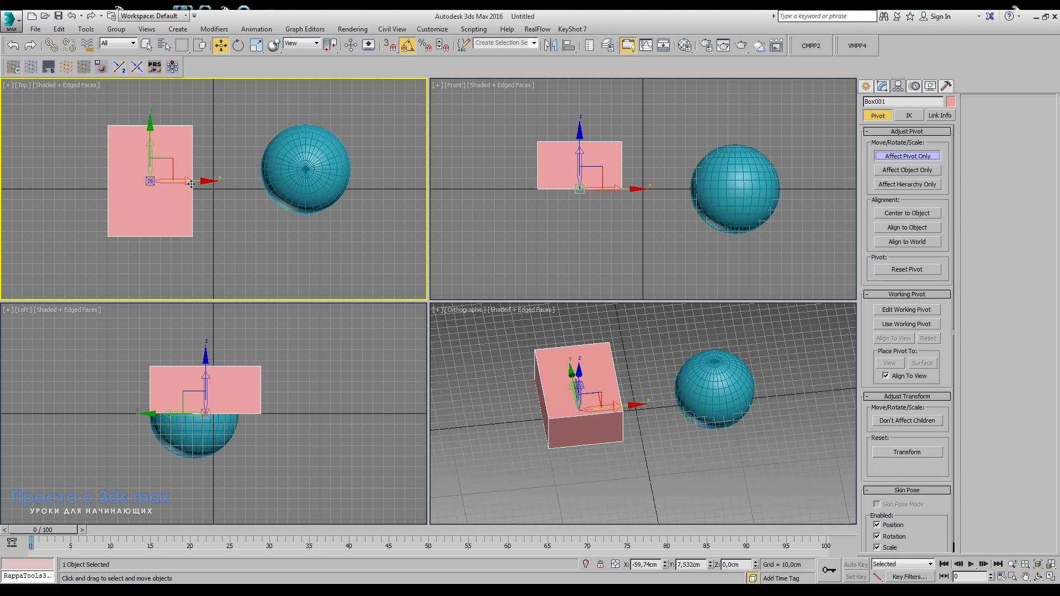
pyautogui.moveTo(185, 180)
pyautogui.mouseDown()
pyautogui.moveTo(348, 180)
pyautogui.moveTo(318, 131)
pyautogui.mouseUp()
pyautogui.scroll(5, 330, 172)
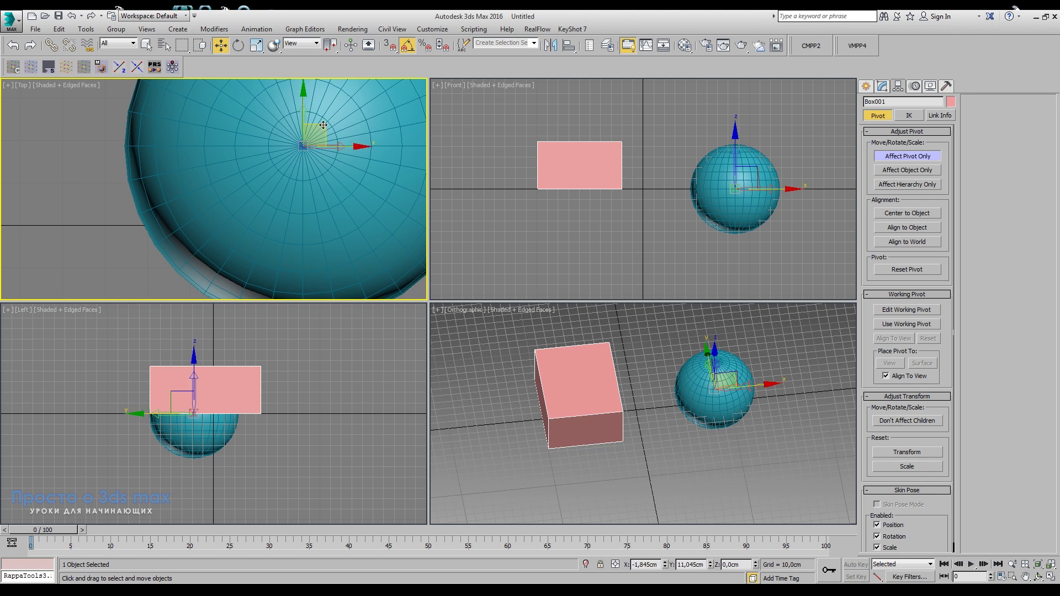
pyautogui.scroll(-10, 293, 188)
pyautogui.scroll(-3, 292, 188)
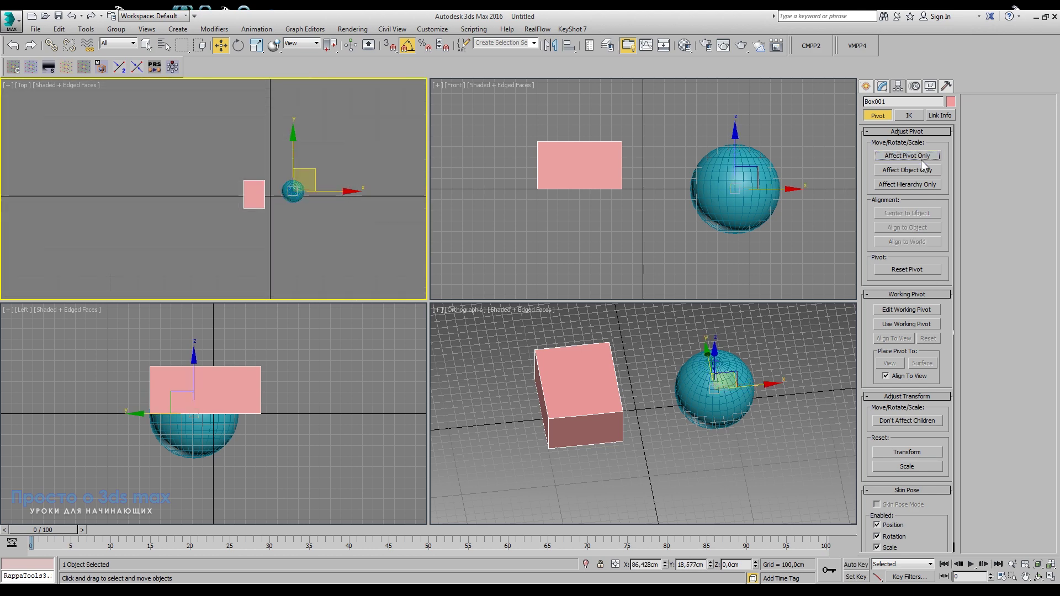
# Turn Affect Pivot Only off, reselect Box001 and activate Select and Rotate with the gizmo at the sphere.
pyautogui.click(238, 46)
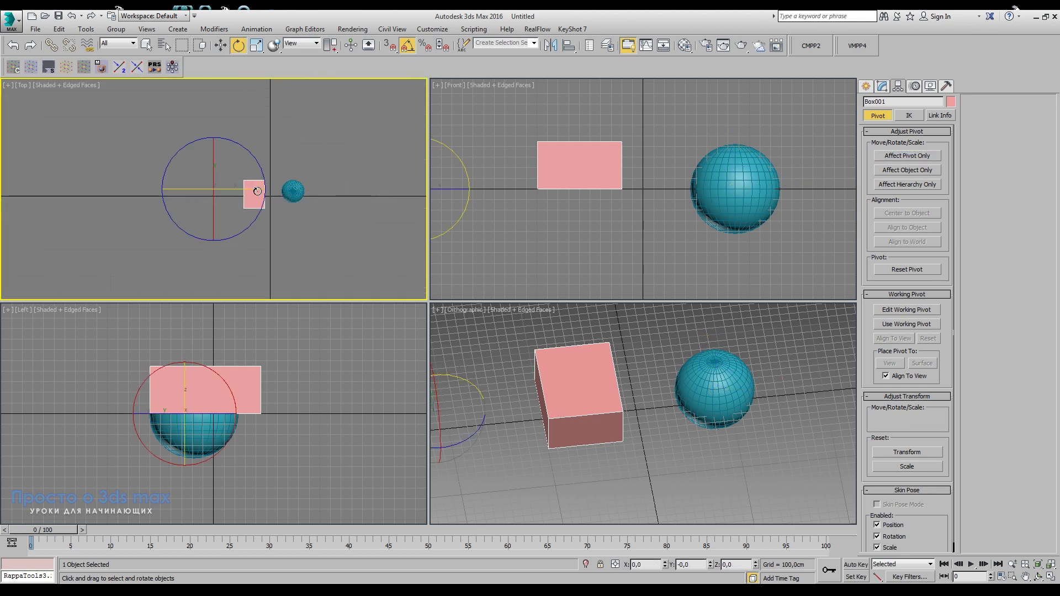
pyautogui.click(293, 190)
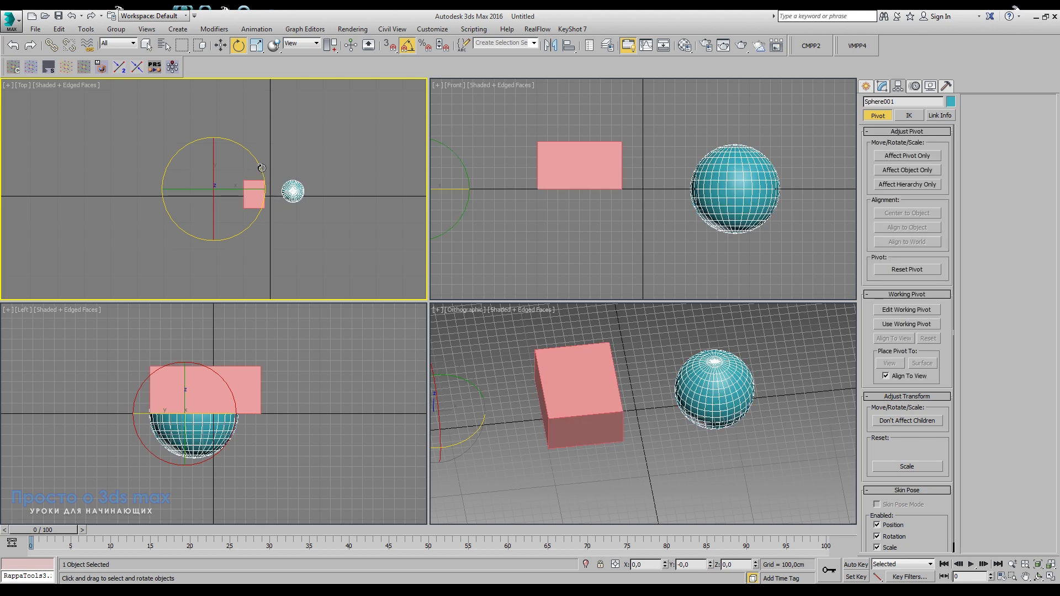
pyautogui.click(256, 186)
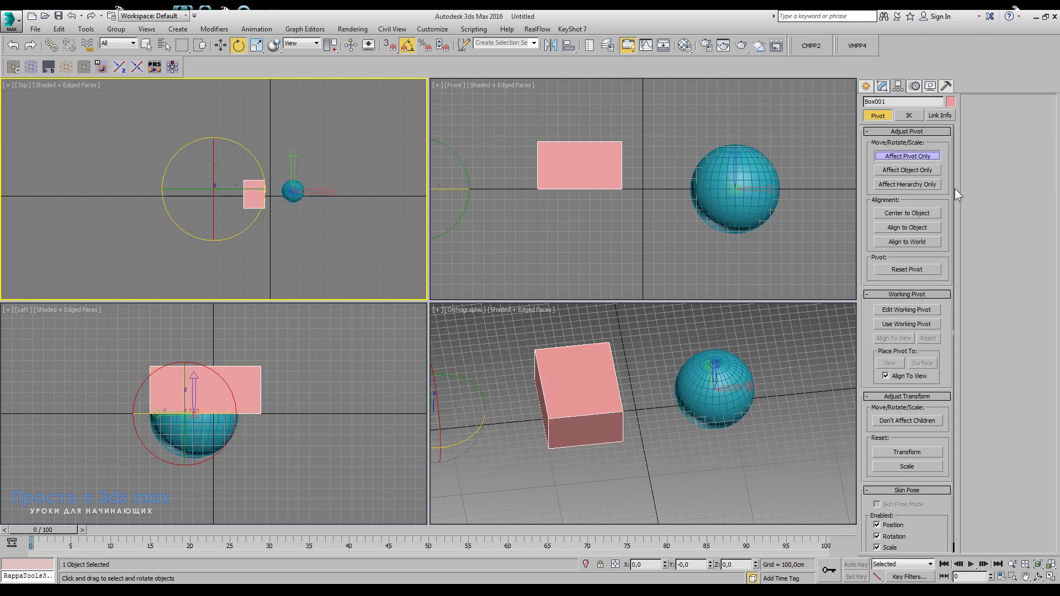
pyautogui.click(908, 156)
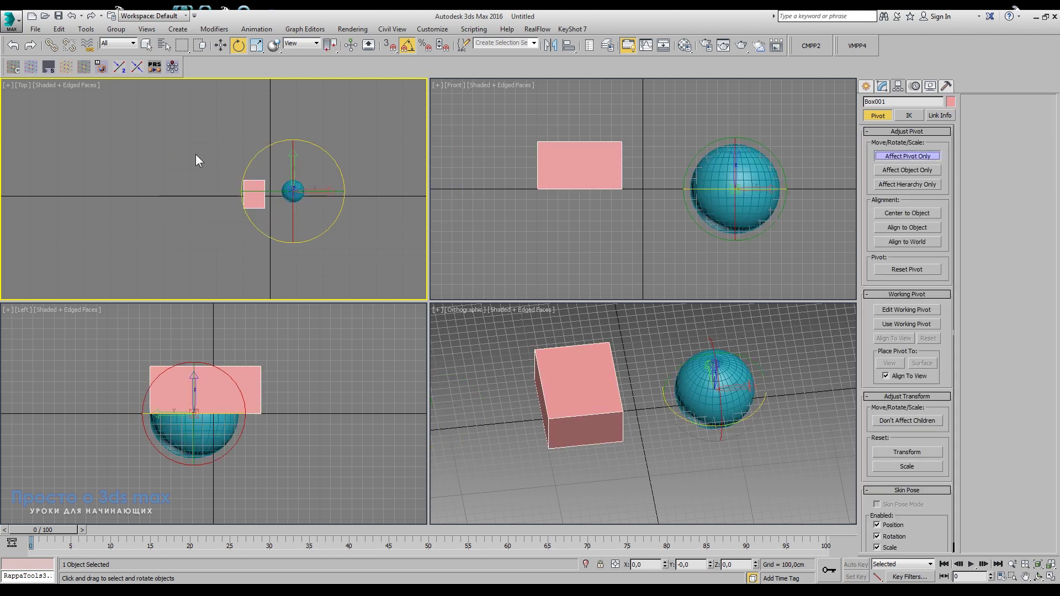
pyautogui.click(220, 45)
pyautogui.scroll(5, 292, 193)
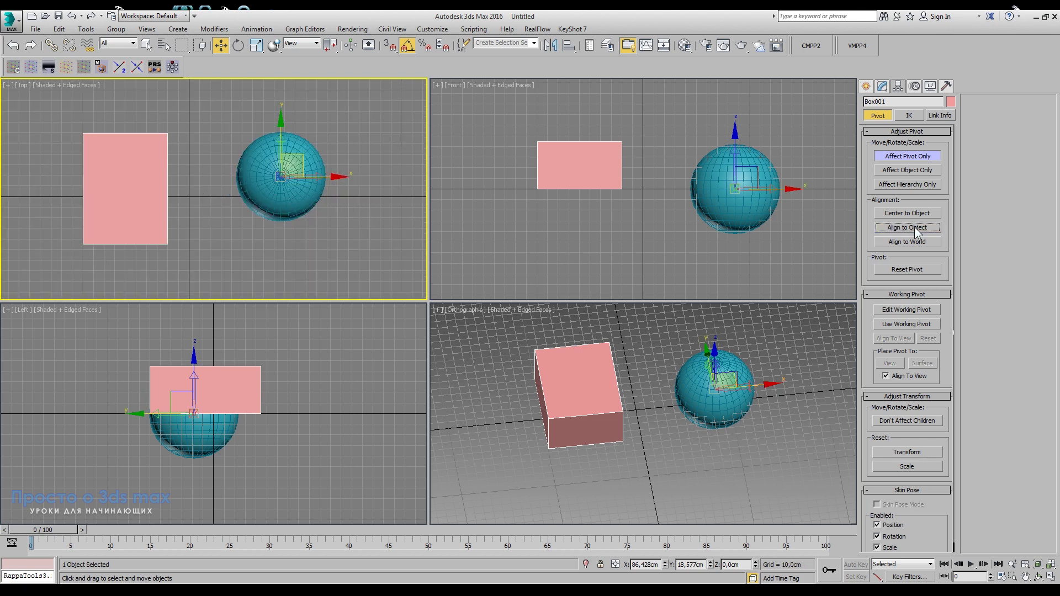
pyautogui.click(233, 177)
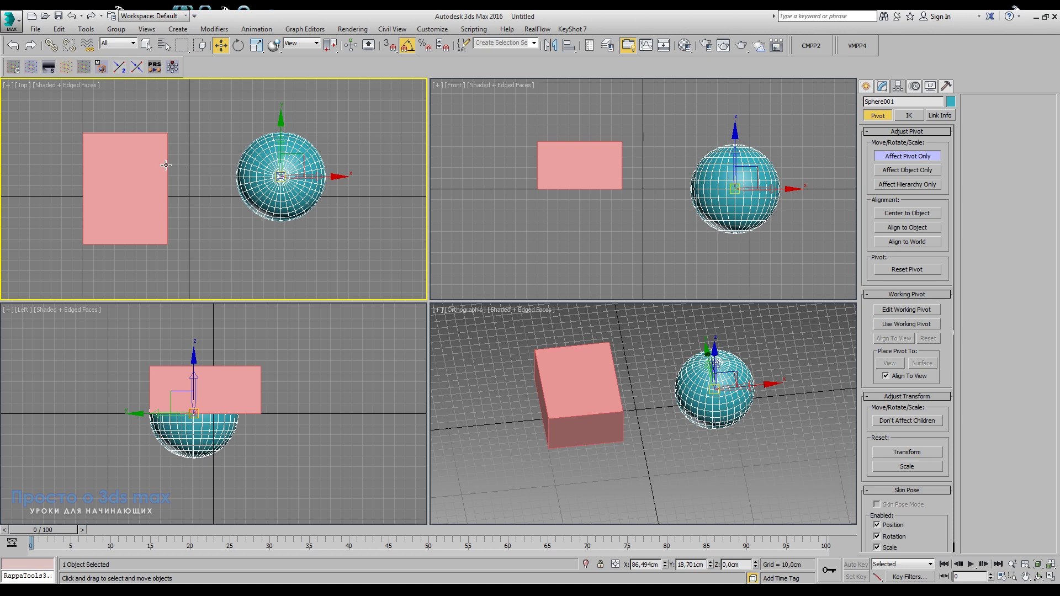
pyautogui.click(913, 156)
pyautogui.click(125, 204)
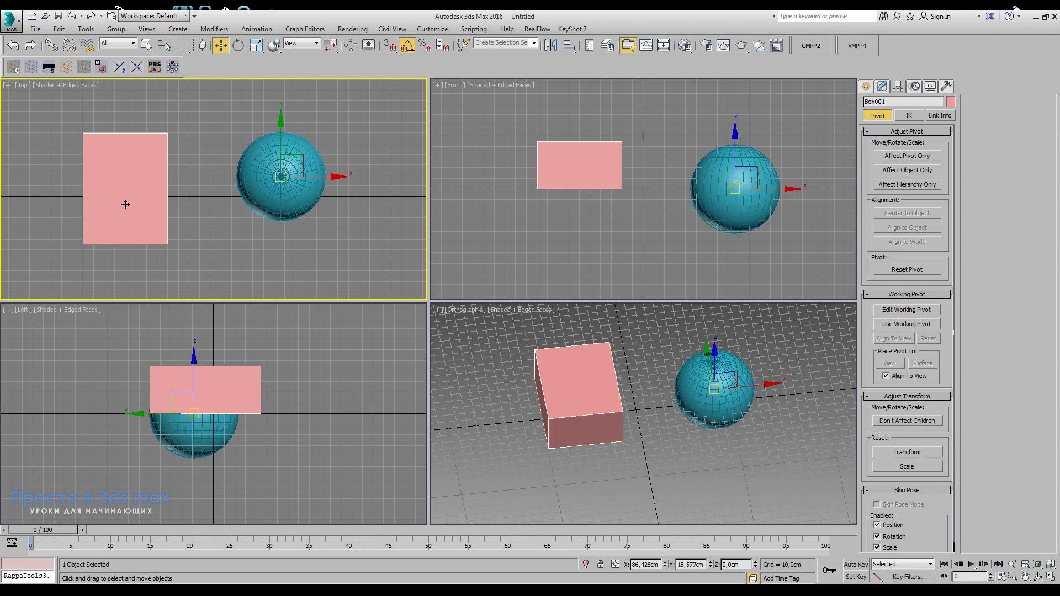
pyautogui.click(238, 46)
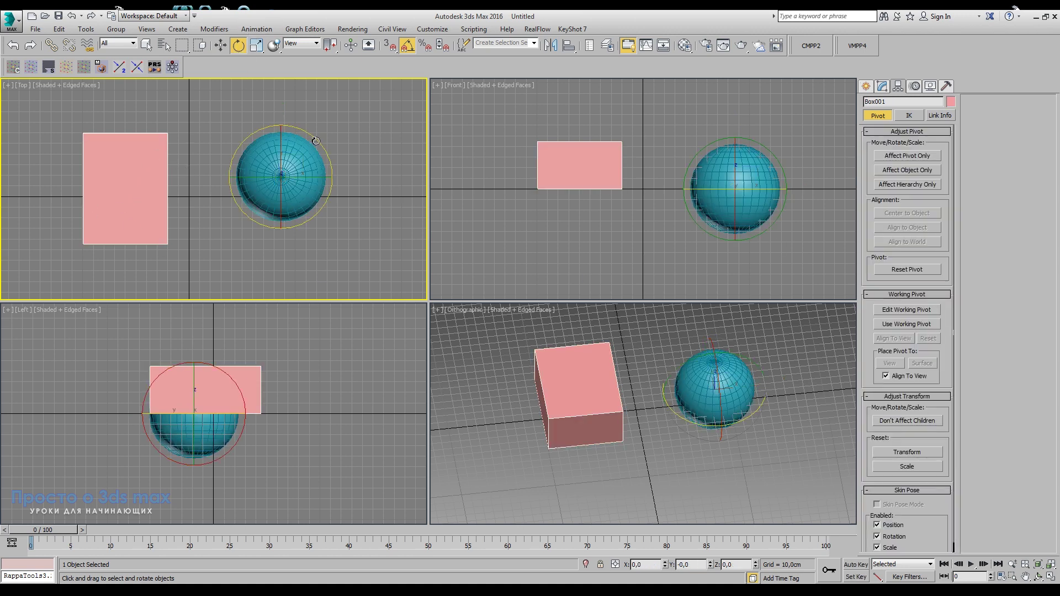
# Rotate-clone the box around the sphere's centre into 4 copies.
pyautogui.moveTo(312, 140); pyautogui.dragTo(289, 109)
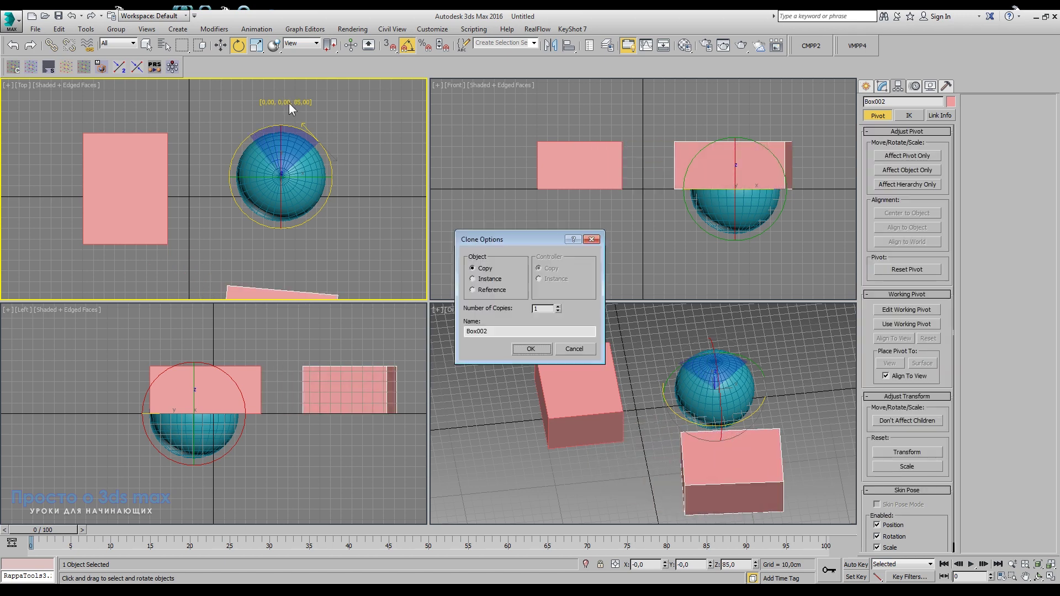
pyautogui.click(557, 306)
pyautogui.click(557, 306)
pyautogui.click(557, 306)
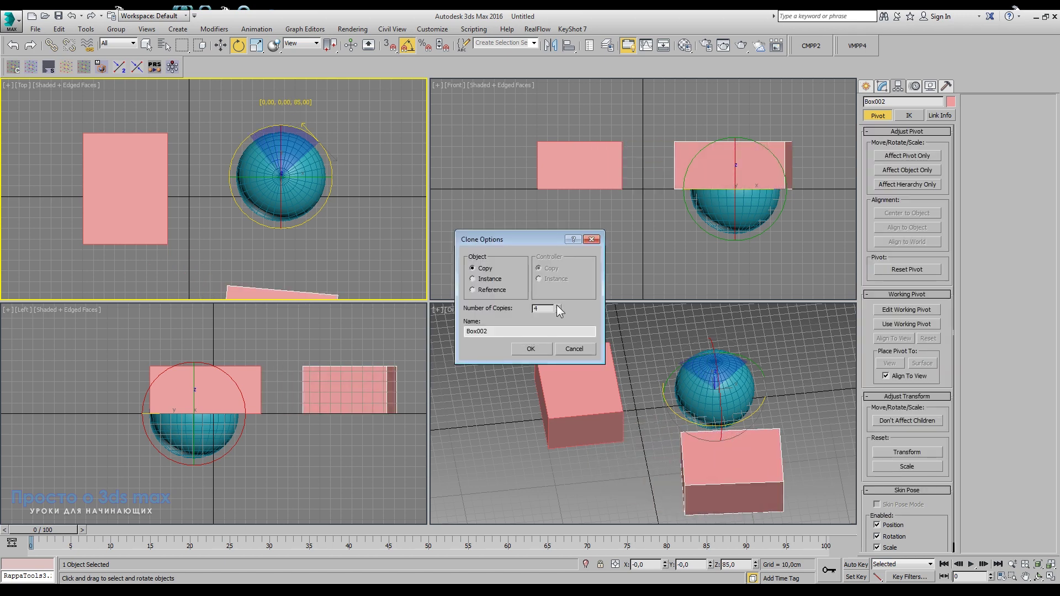
pyautogui.click(531, 349)
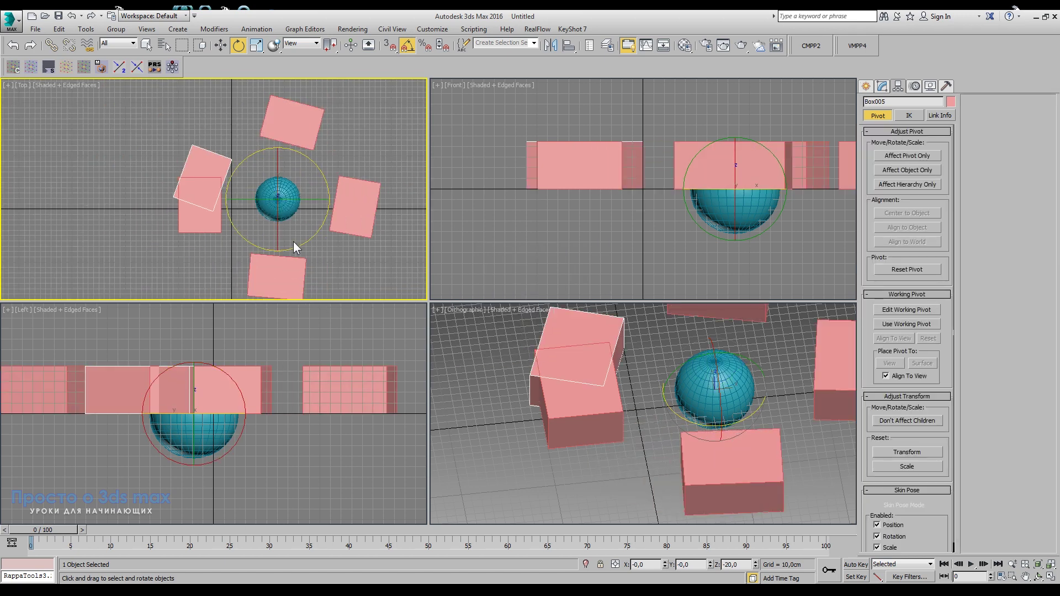
# Delete the four box copies, keeping the original box, and select the sphere.
pyautogui.press('Delete')
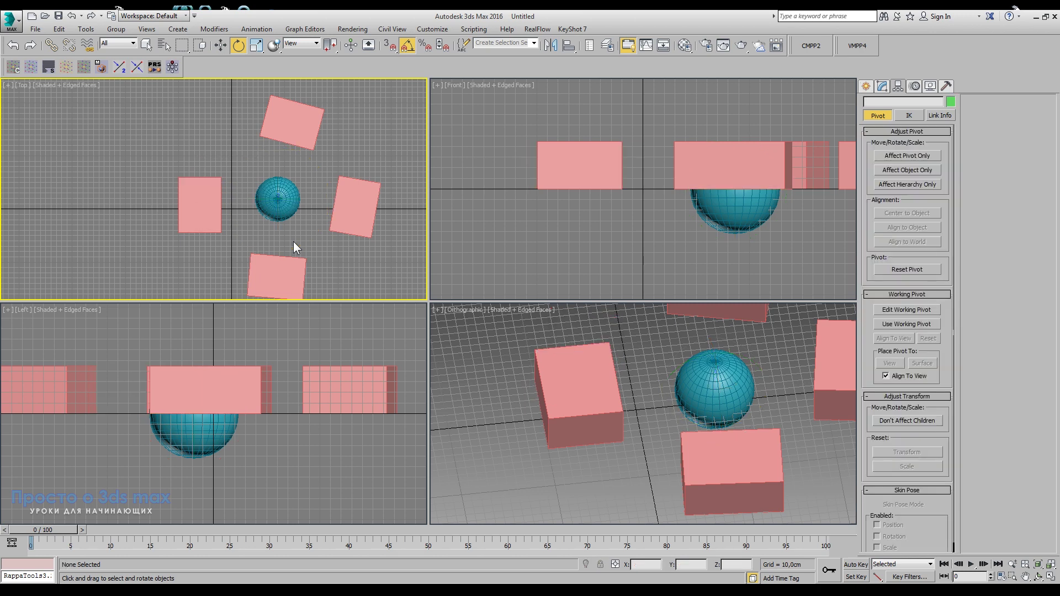
pyautogui.click(291, 256)
pyautogui.press('Delete')
pyautogui.click(348, 198)
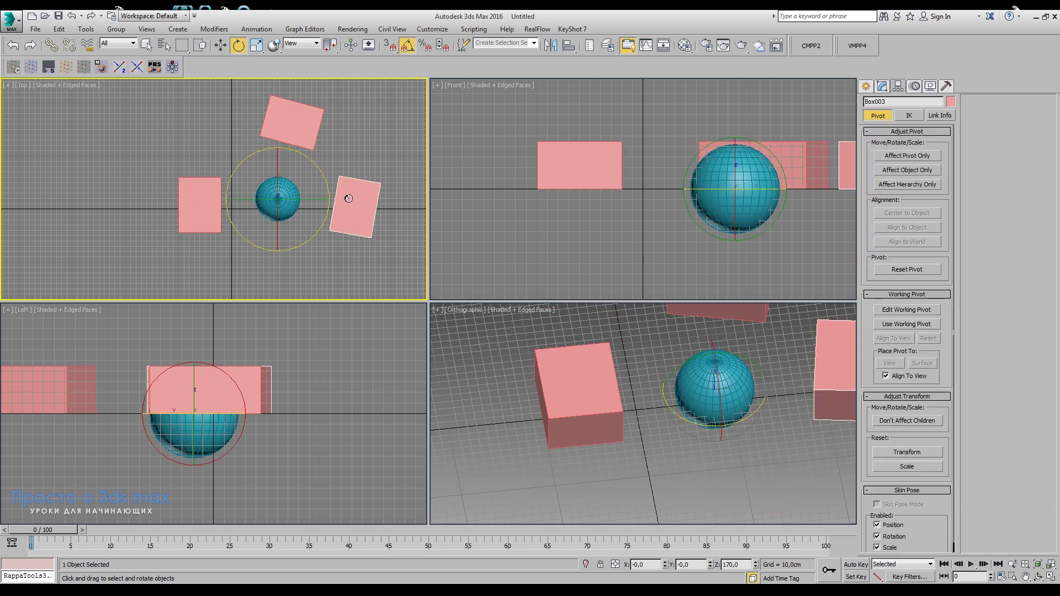
pyautogui.press('Delete')
pyautogui.click(292, 114)
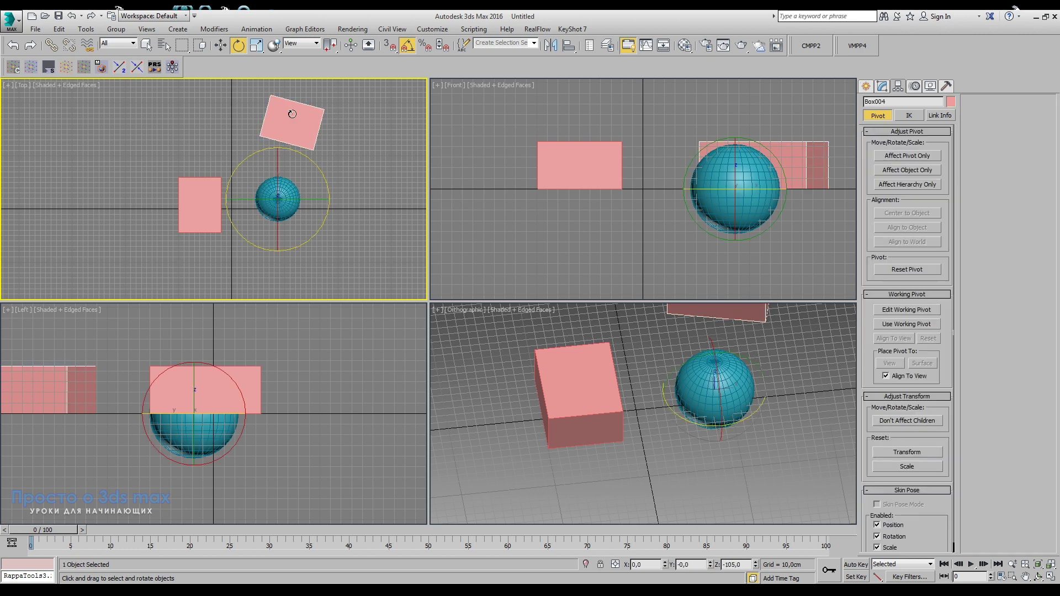
pyautogui.press('Delete')
pyautogui.click(192, 215)
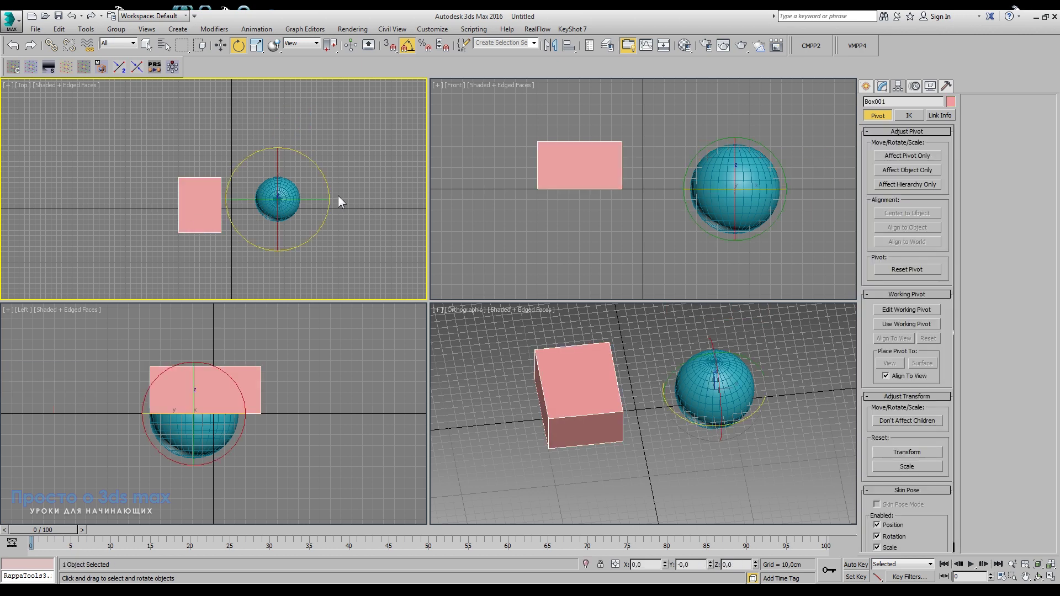
pyautogui.click(288, 214)
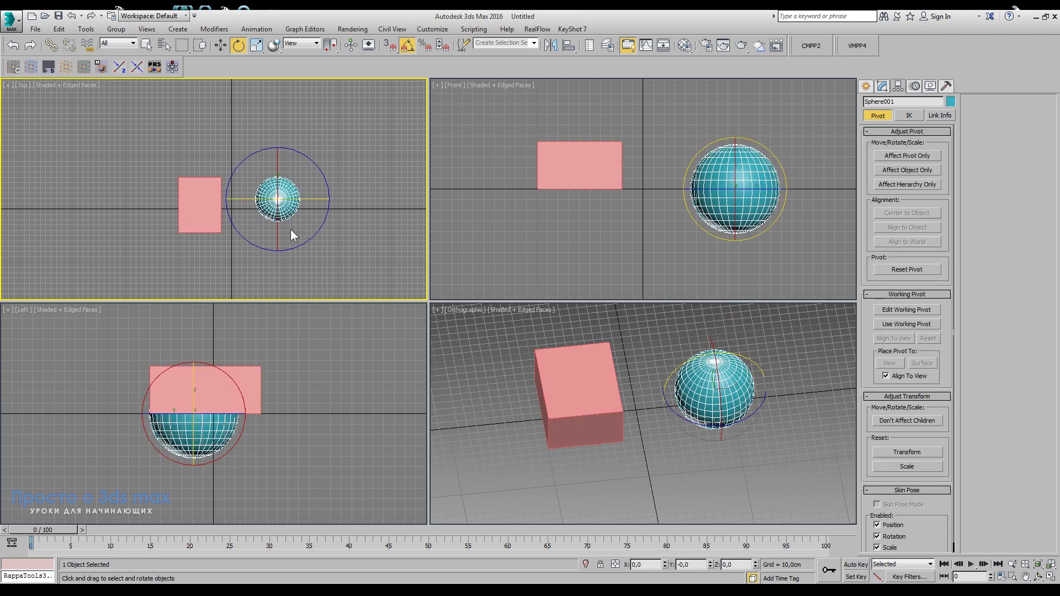
# Align Sphere001's pivot Center-to-Center with the box using Affect Pivot Only, then turn it off.
pyautogui.click(920, 157)
pyautogui.press('w')
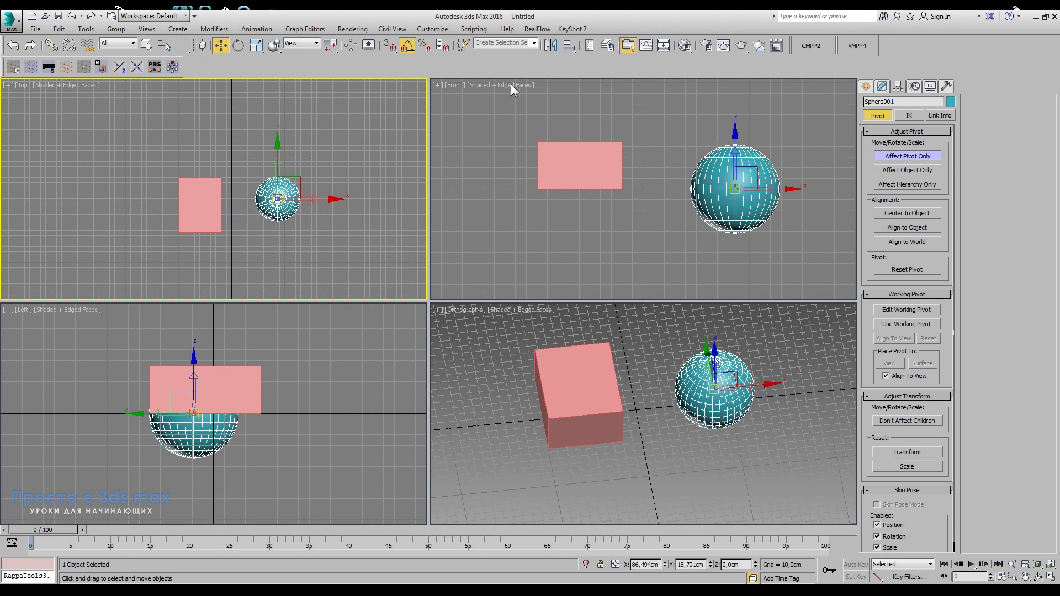
pyautogui.click(569, 48)
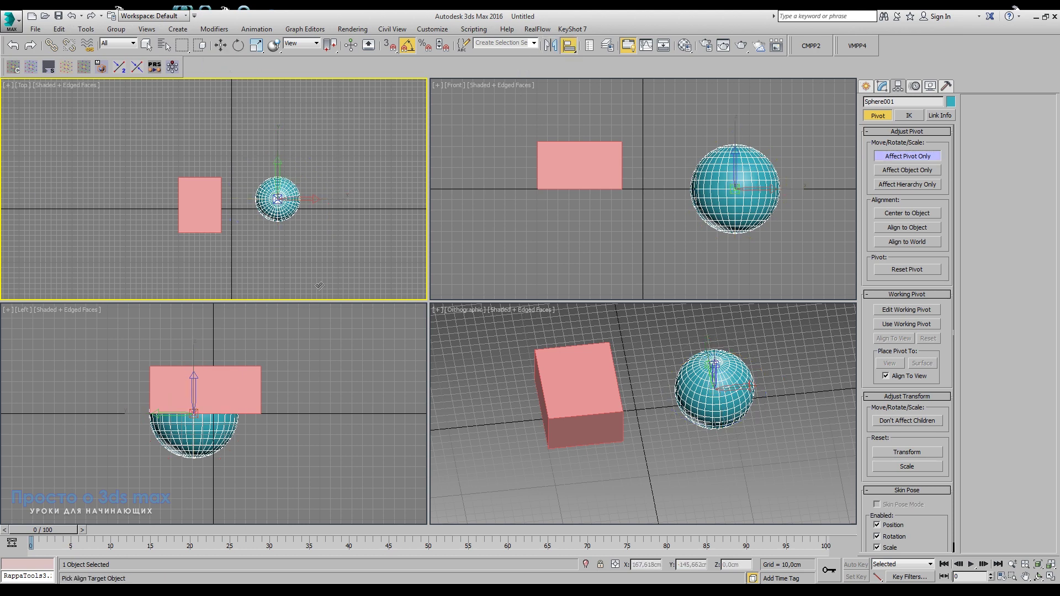
pyautogui.click(209, 217)
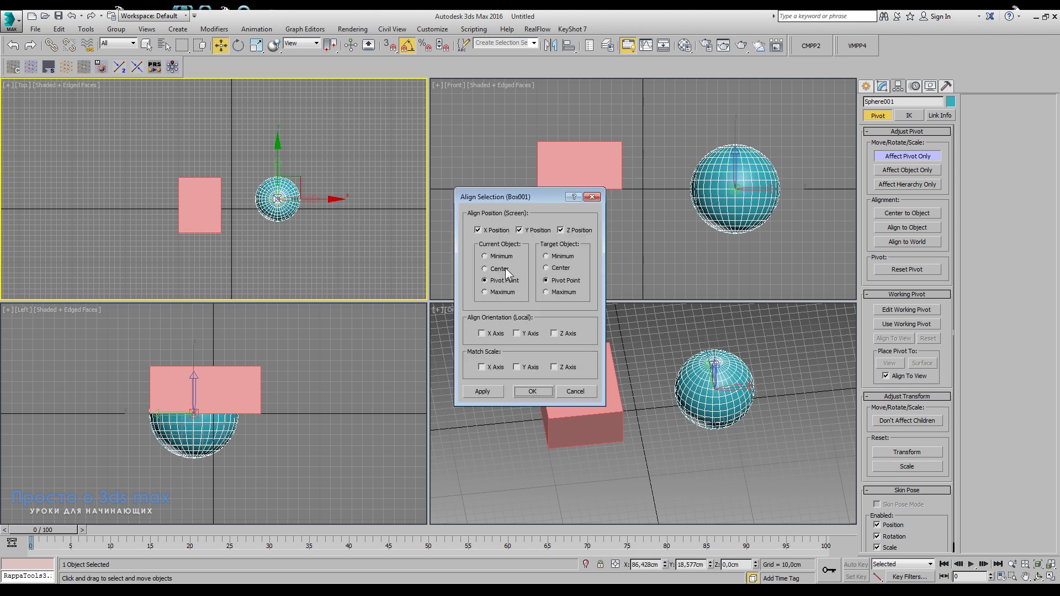
pyautogui.click(485, 268)
pyautogui.click(546, 267)
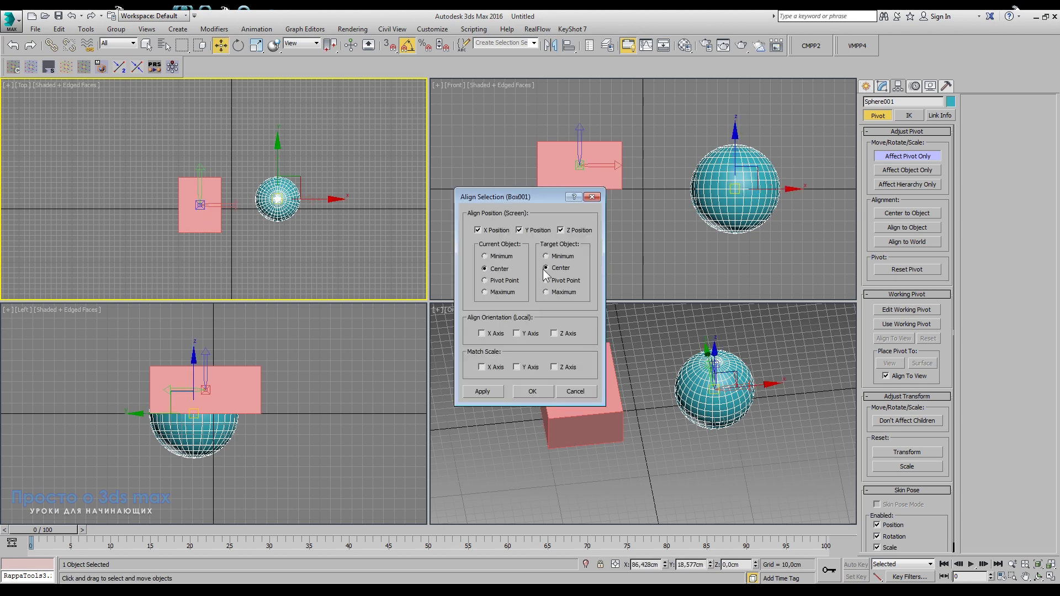
pyautogui.click(527, 391)
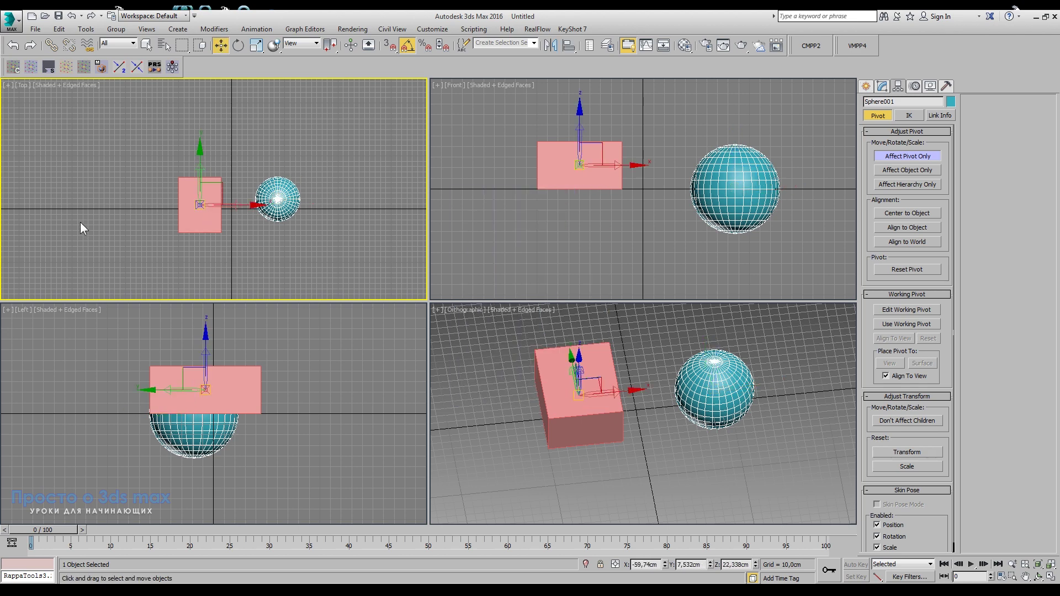
pyautogui.click(907, 156)
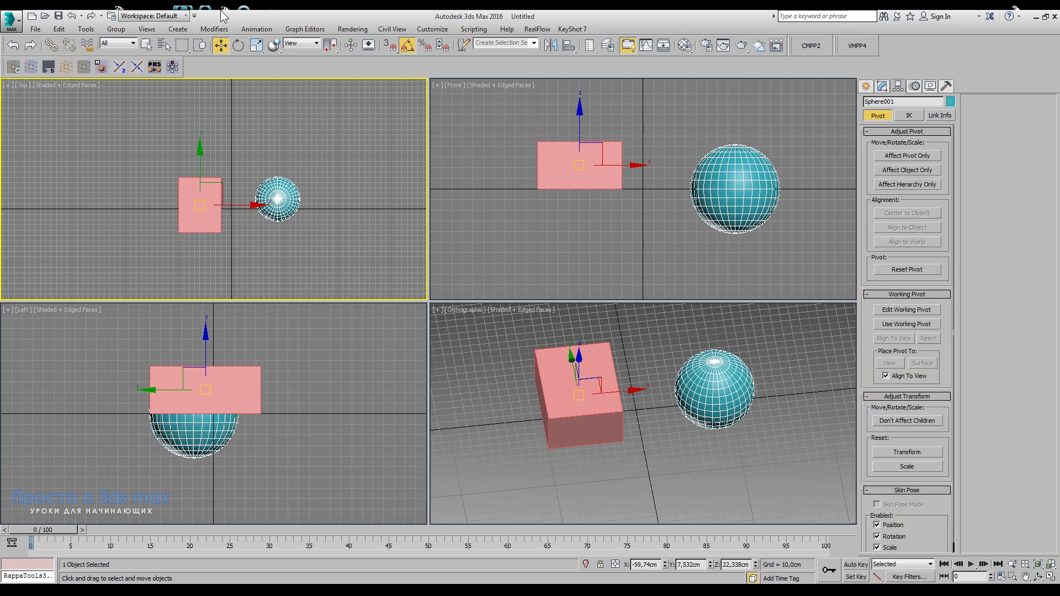
pyautogui.click(238, 45)
# Shift-rotate the sphere into a ring of copies around the box, then select all objects.
pyautogui.keyDown('shift'); pyautogui.moveTo(236, 186); pyautogui.dragTo(228, 157); pyautogui.keyUp('shift')
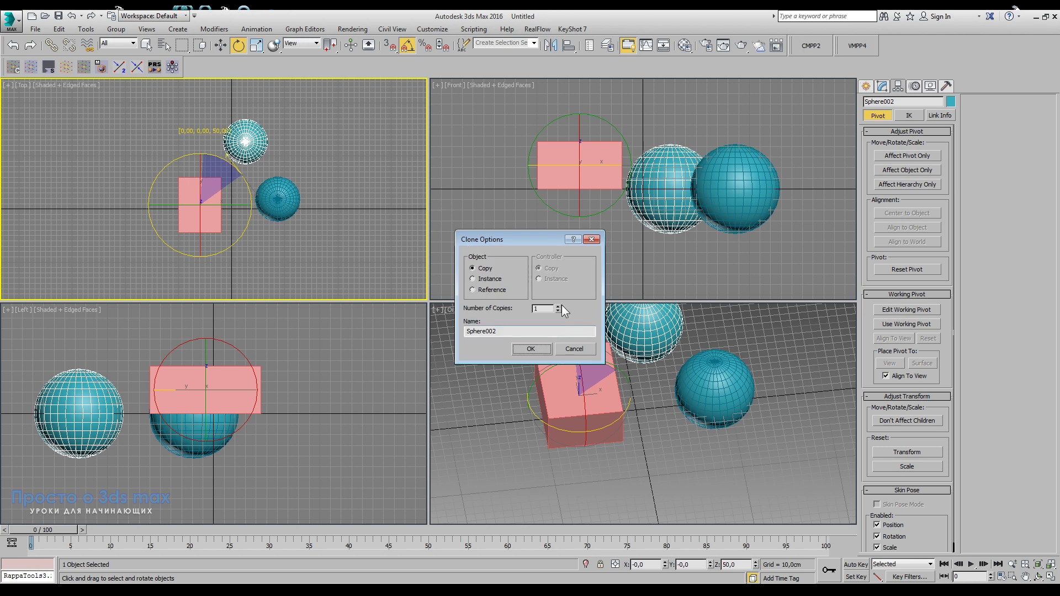
pyautogui.click(530, 349)
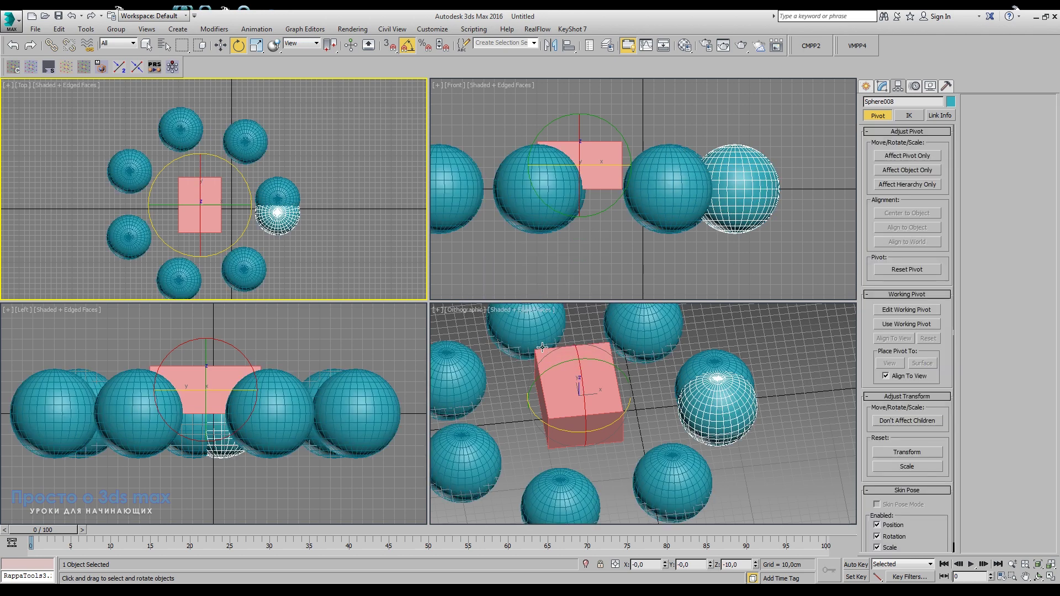
pyautogui.click(306, 242)
pyautogui.scroll(-5, 279, 243)
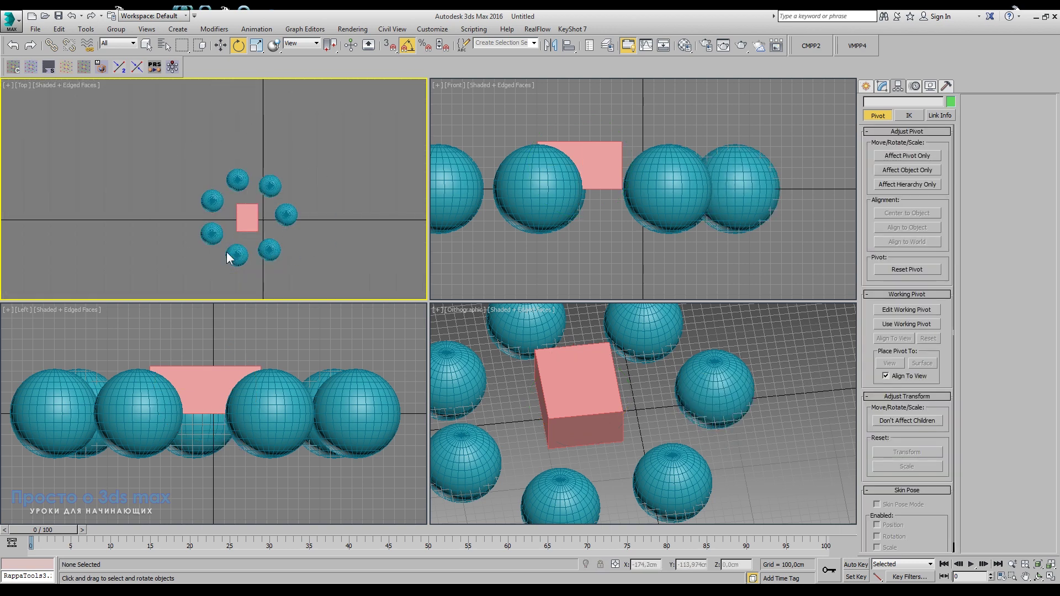
pyautogui.moveTo(229, 256); pyautogui.dragTo(222, 238, button='middle')
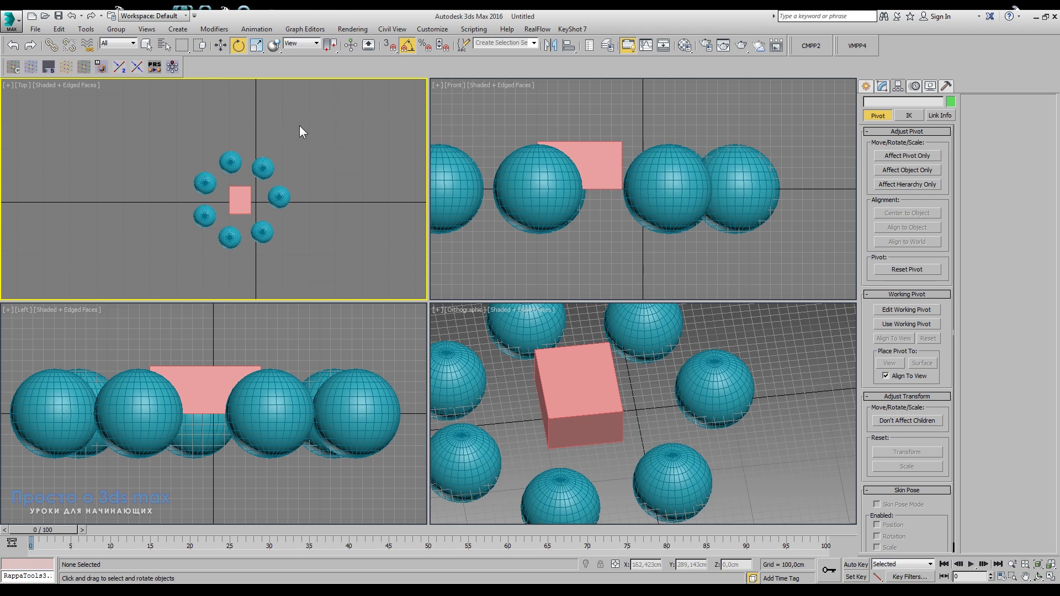
pyautogui.moveTo(299, 126); pyautogui.dragTo(162, 243)
# Delete everything and drag out a new box in the top view.
pyautogui.press('Delete')
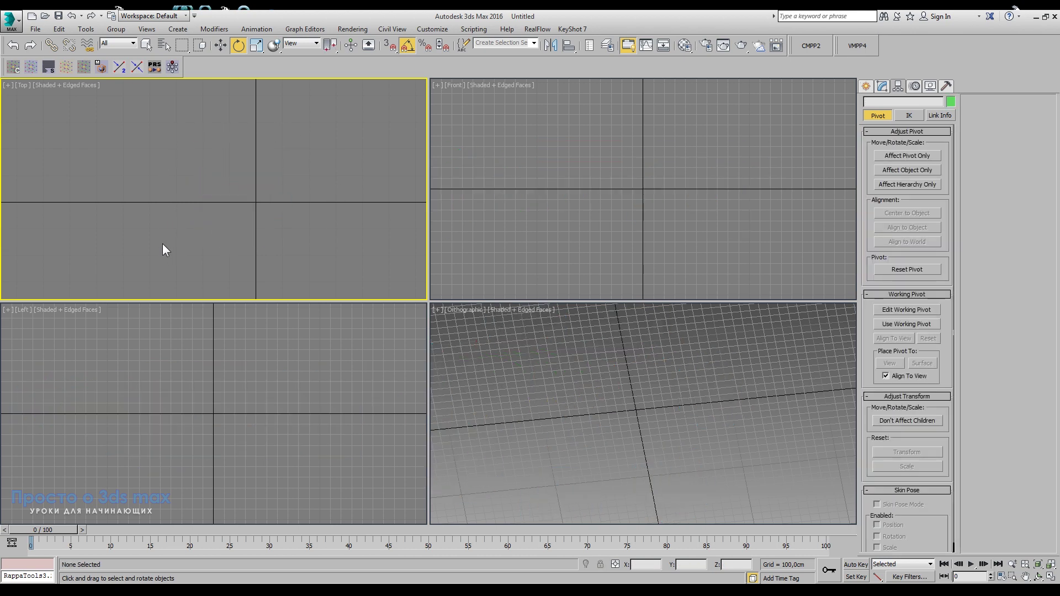
pyautogui.click(865, 86)
pyautogui.click(885, 156)
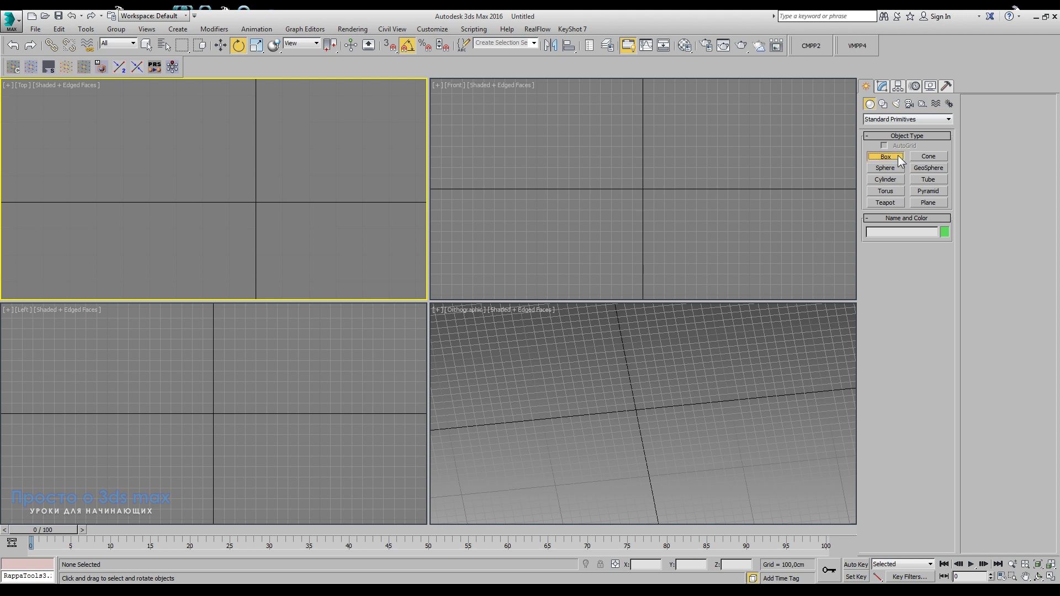
pyautogui.moveTo(158, 148); pyautogui.dragTo(231, 238)
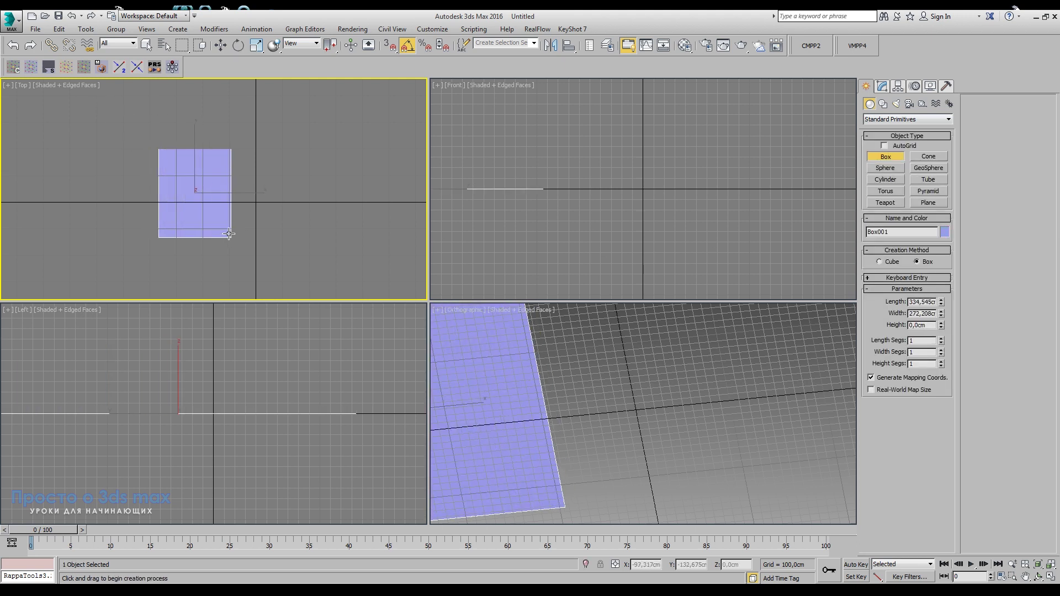
pyautogui.click(212, 157)
# With Affect Pivot Only, tilt the box's pivot -30° about X and 20° about Y.
pyautogui.click(881, 86)
pyautogui.press('e')
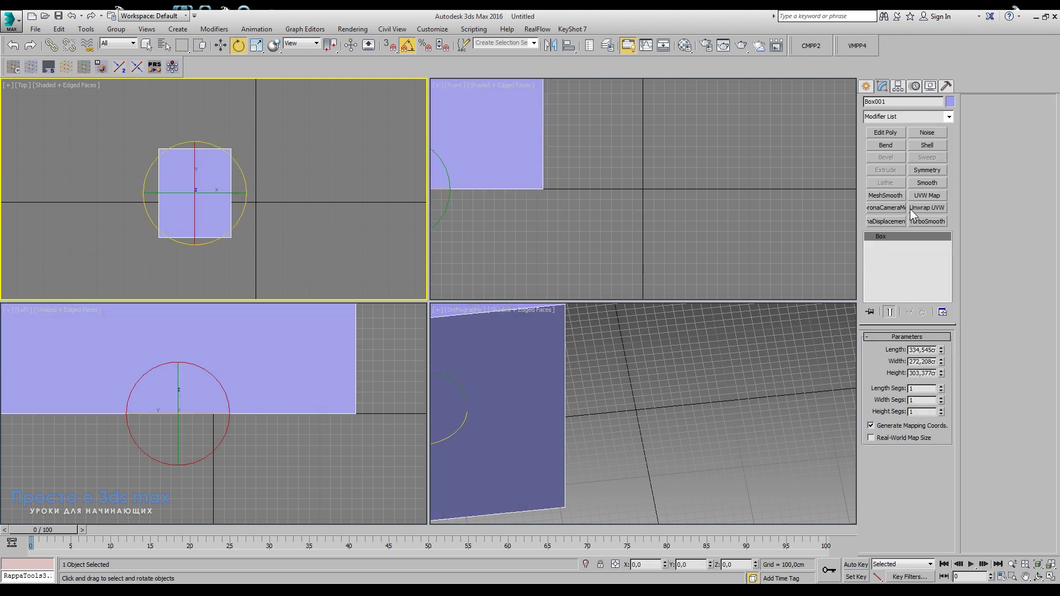
pyautogui.click(897, 86)
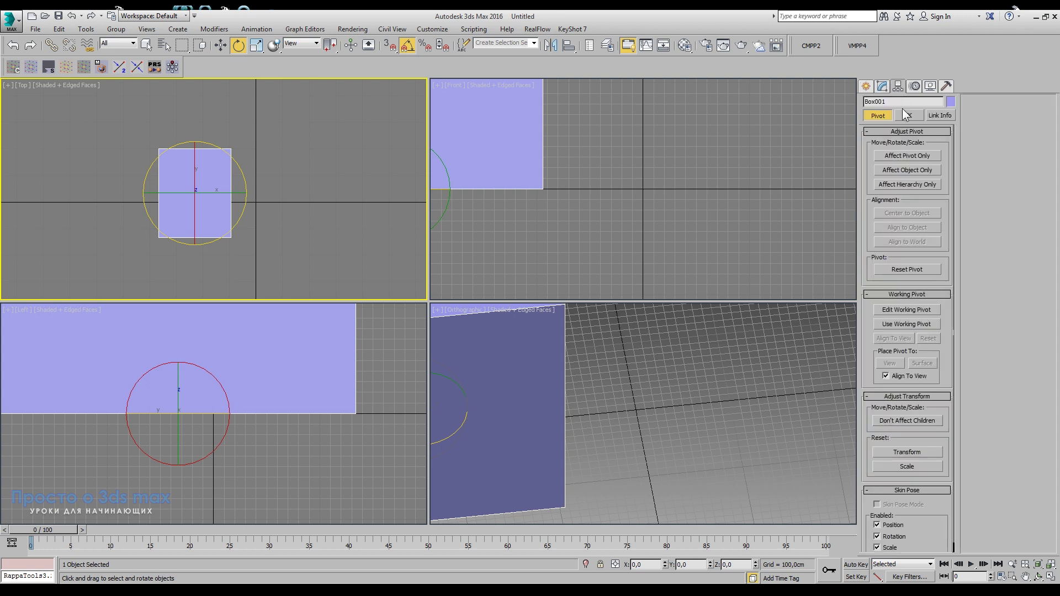
pyautogui.click(907, 156)
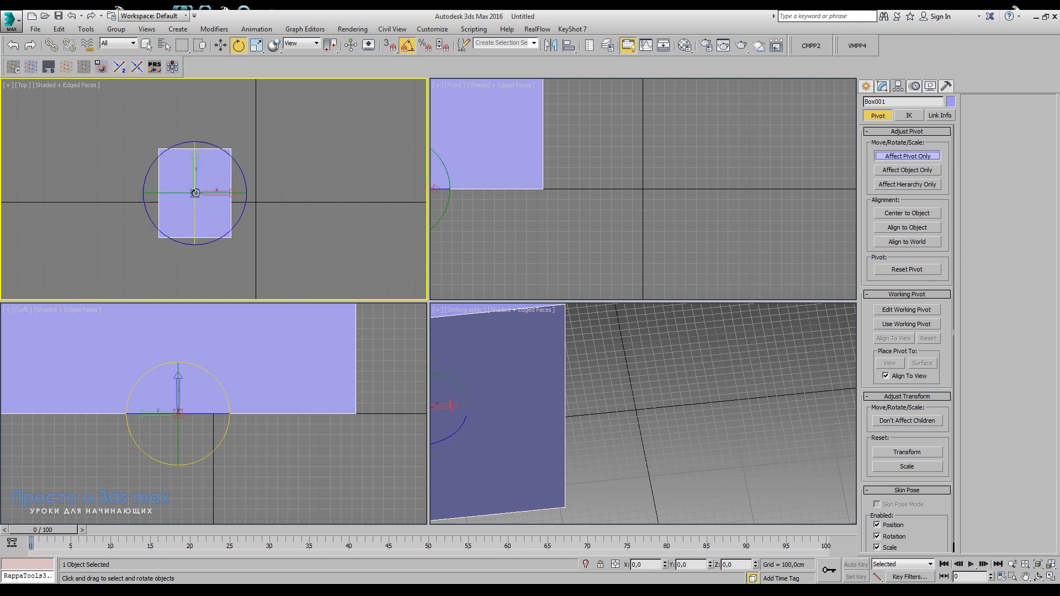
pyautogui.moveTo(195, 188); pyautogui.dragTo(251, 227)
pyautogui.rightClick(738, 419)
pyautogui.press('z')
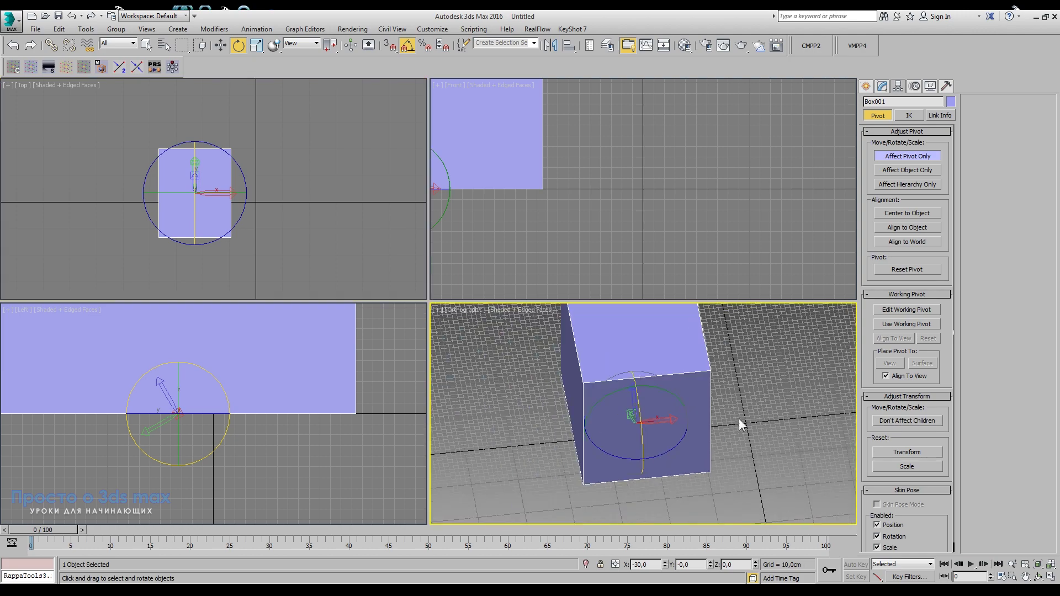
pyautogui.click(1050, 576)
pyautogui.keyDown('alt'); pyautogui.moveTo(463, 358); pyautogui.dragTo(446, 330, button='middle'); pyautogui.keyUp('alt')
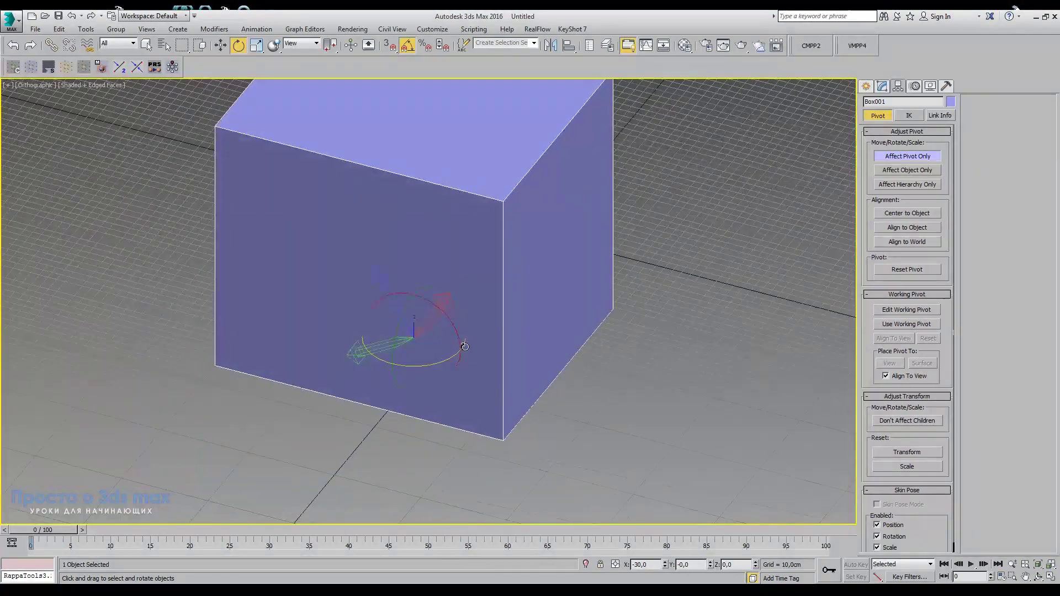
pyautogui.moveTo(414, 333); pyautogui.dragTo(417, 353)
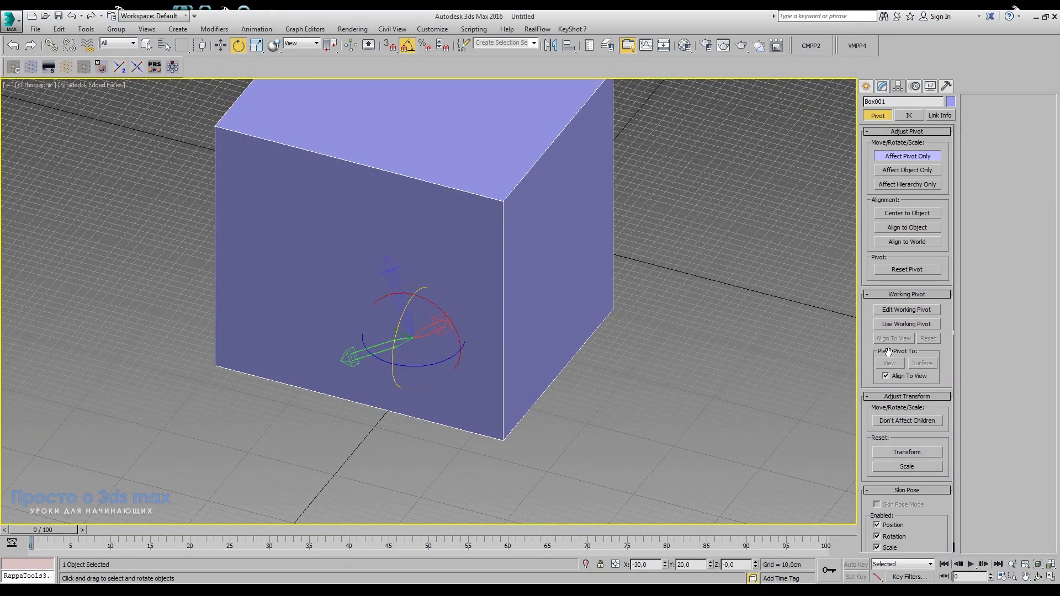
# Set Select and Move to use the Local reference coordinate system.
pyautogui.click(899, 158)
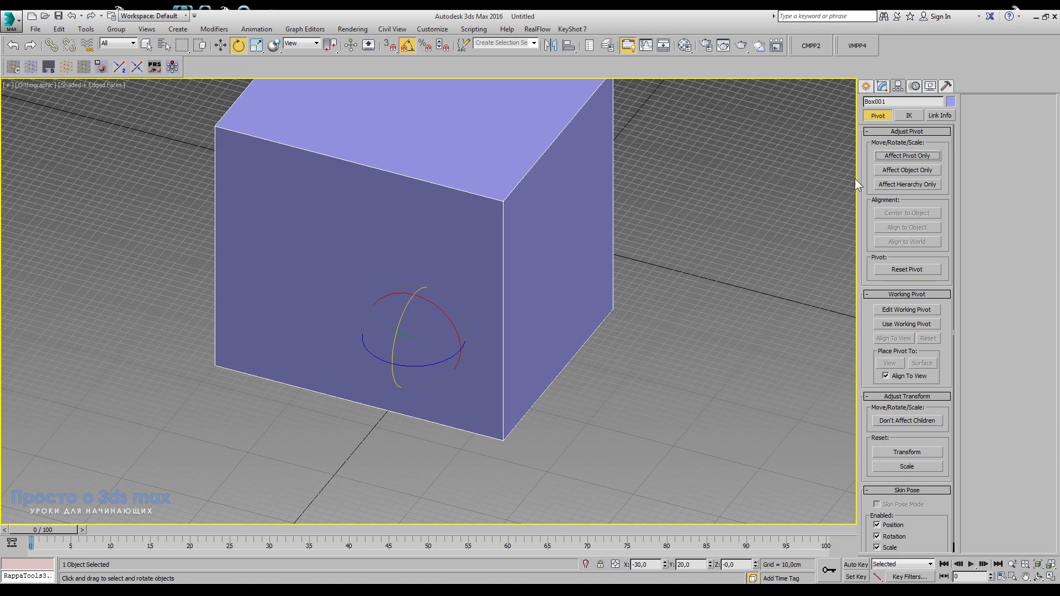
pyautogui.click(220, 46)
pyautogui.click(919, 157)
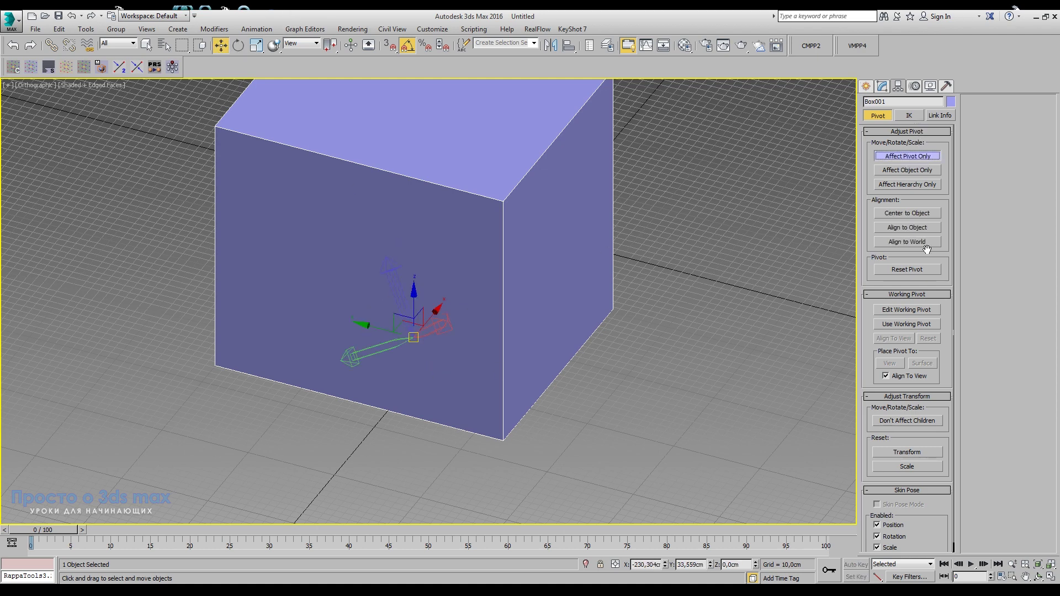
pyautogui.click(301, 43)
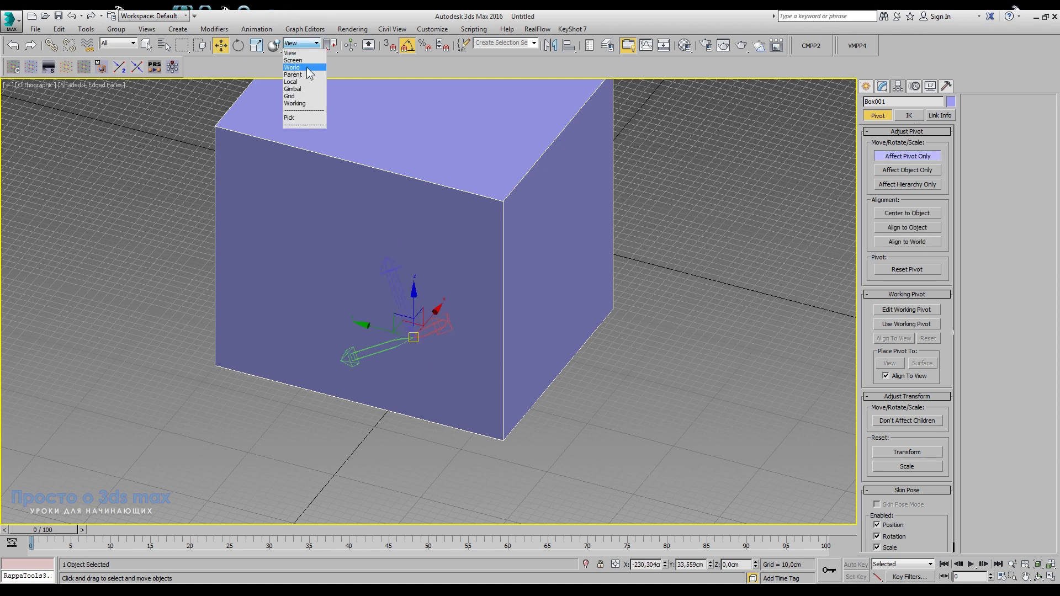
pyautogui.click(293, 81)
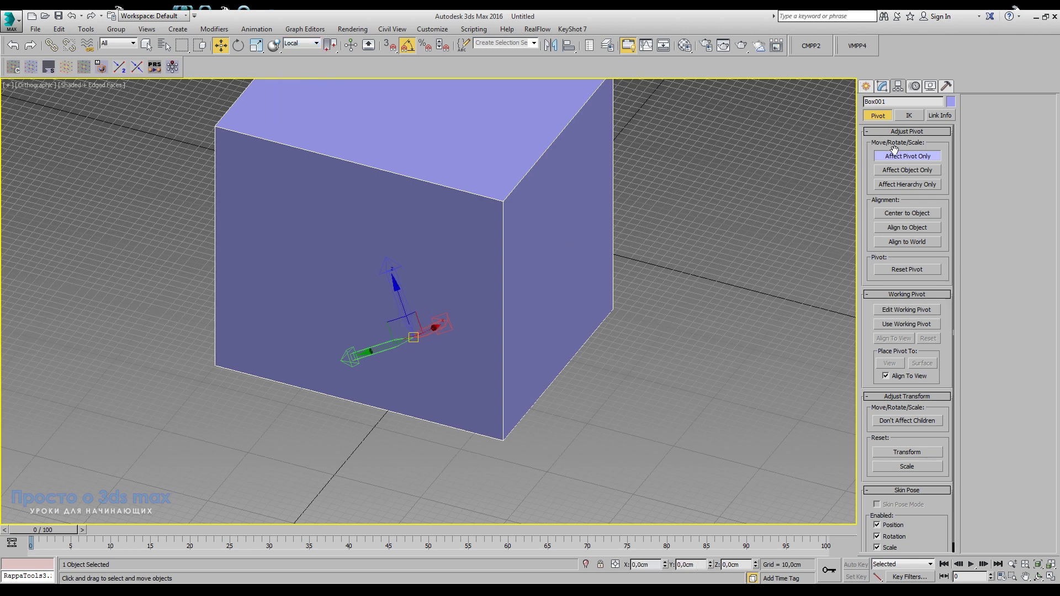
pyautogui.click(902, 158)
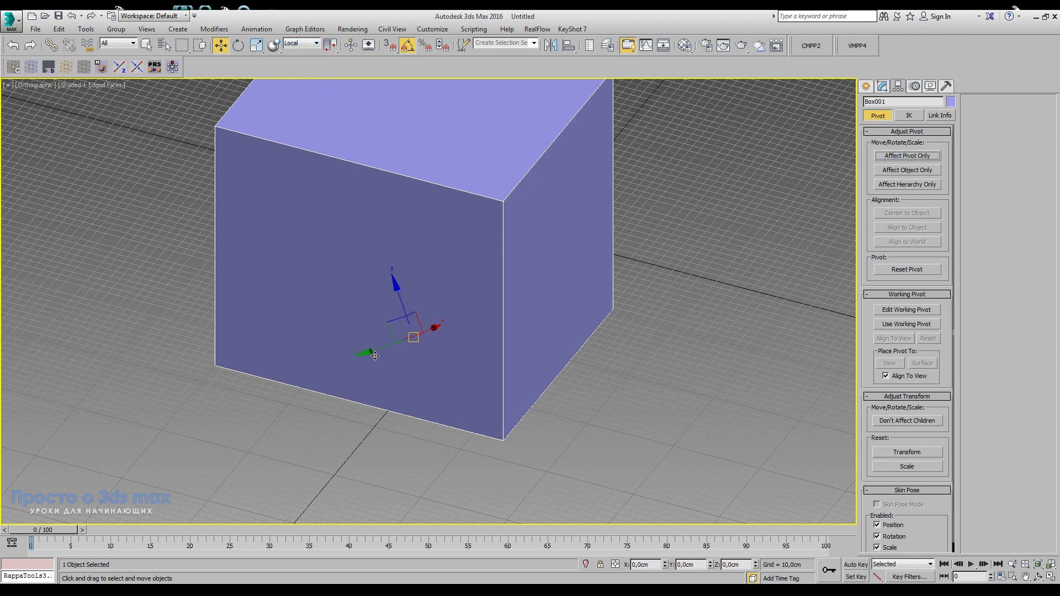
# Test-move the box along its tilted local Y, Z and X axes.
pyautogui.moveTo(375, 355); pyautogui.dragTo(259, 361)
pyautogui.moveTo(406, 289); pyautogui.dragTo(406, 289)
pyautogui.moveTo(433, 328); pyautogui.dragTo(668, 287)
pyautogui.scroll(-5, 555, 141)
pyautogui.keyDown('alt'); pyautogui.moveTo(555, 141); pyautogui.dragTo(479, 352, button='middle'); pyautogui.keyUp('alt')
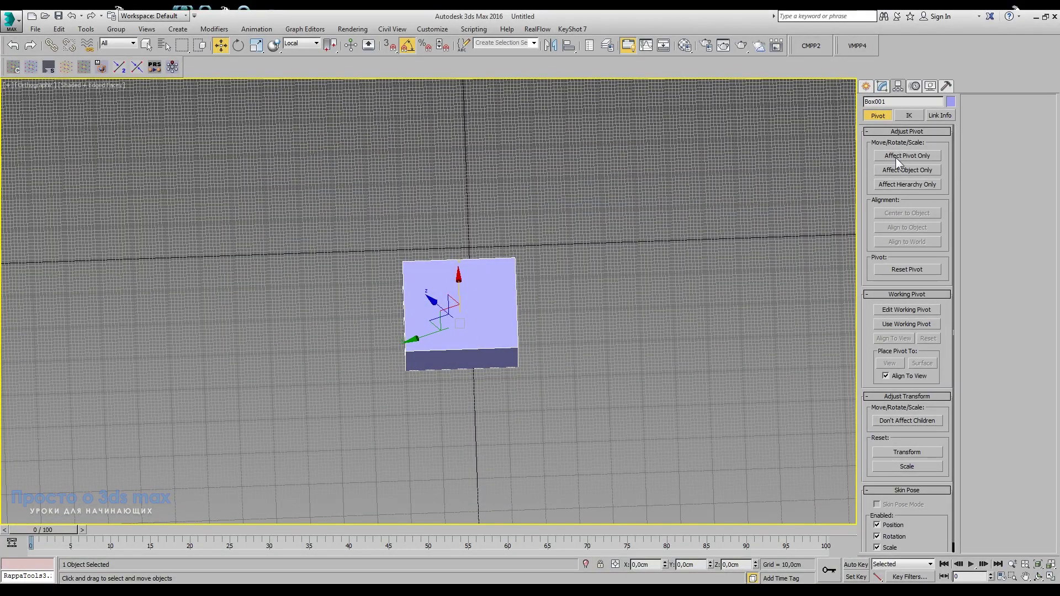
# Recentre and realign Box001's pivot to the object, then turn off Affect Pivot Only.
pyautogui.keyDown('alt'); pyautogui.moveTo(591, 294); pyautogui.dragTo(422, 302, button='middle'); pyautogui.keyUp('alt')
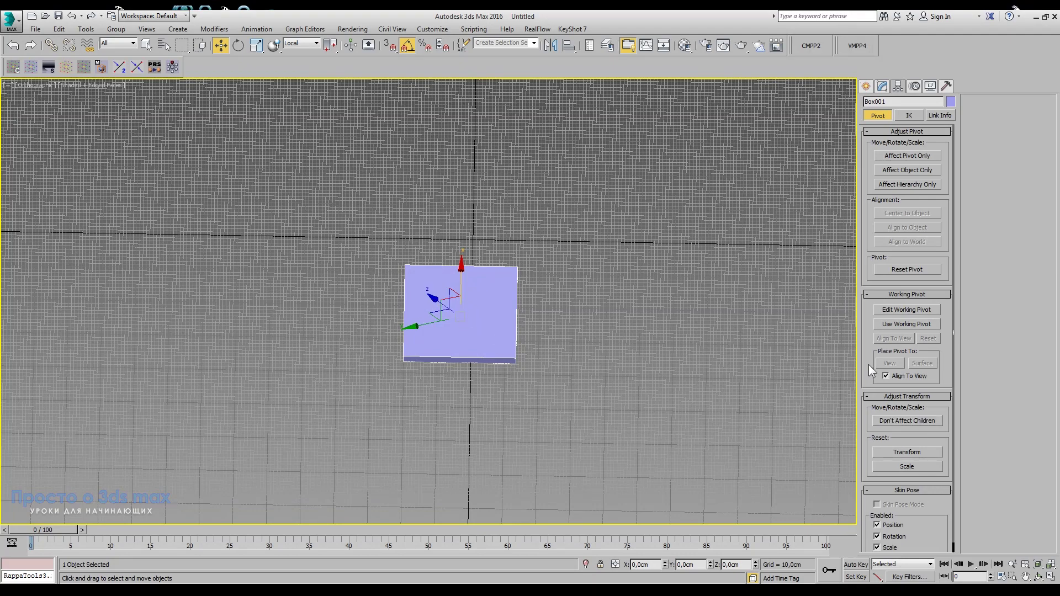
pyautogui.click(931, 155)
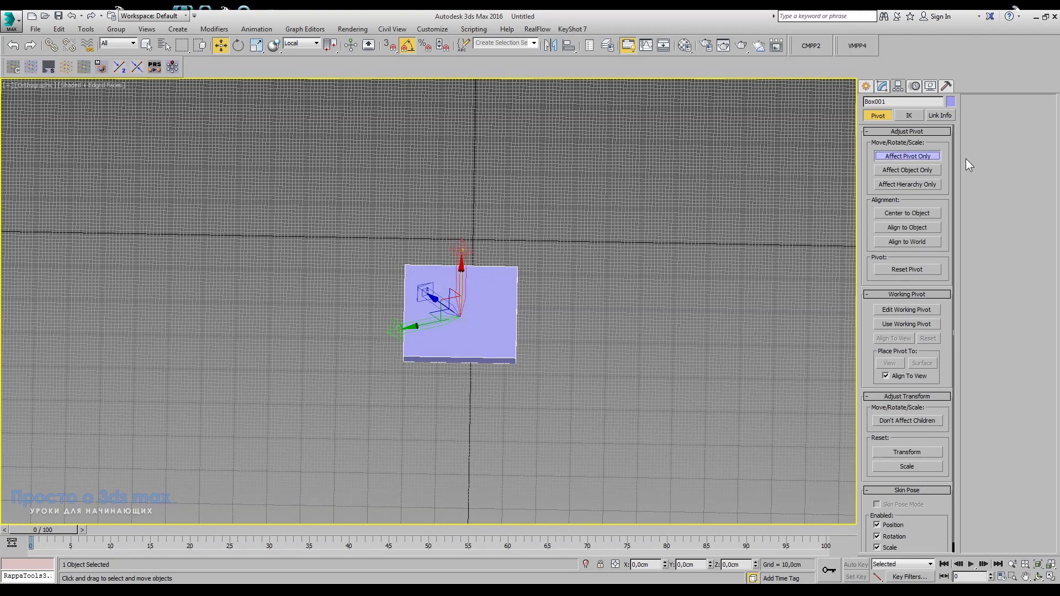
pyautogui.click(935, 213)
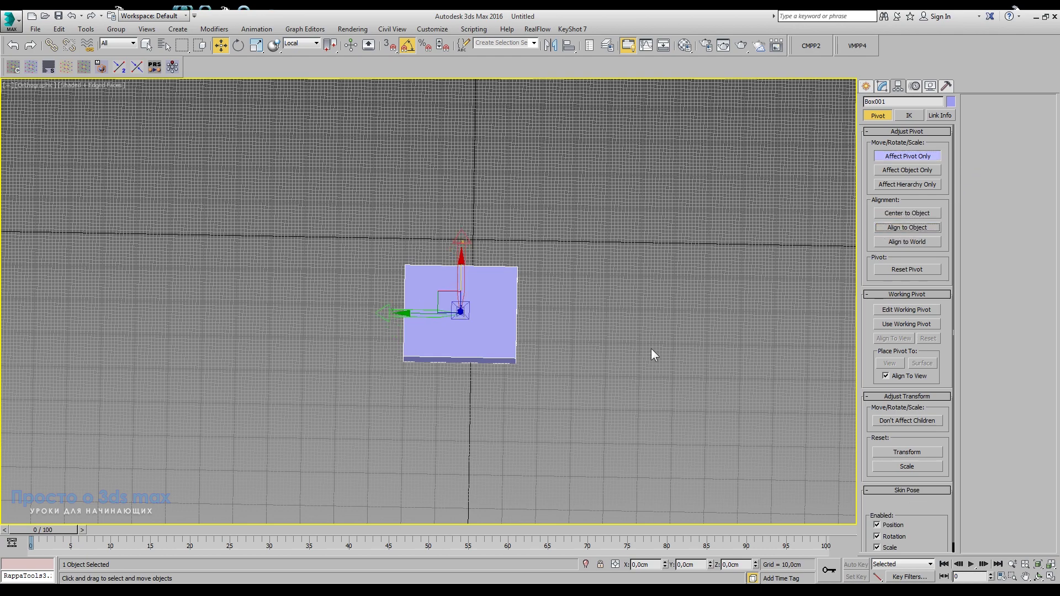
pyautogui.moveTo(651, 349)
pyautogui.keyDown('alt'); pyautogui.mouseDown(button='middle')
pyautogui.moveTo(583, 293)
pyautogui.moveTo(620, 348)
pyautogui.mouseUp(button='middle'); pyautogui.keyUp('alt')
pyautogui.click(908, 228)
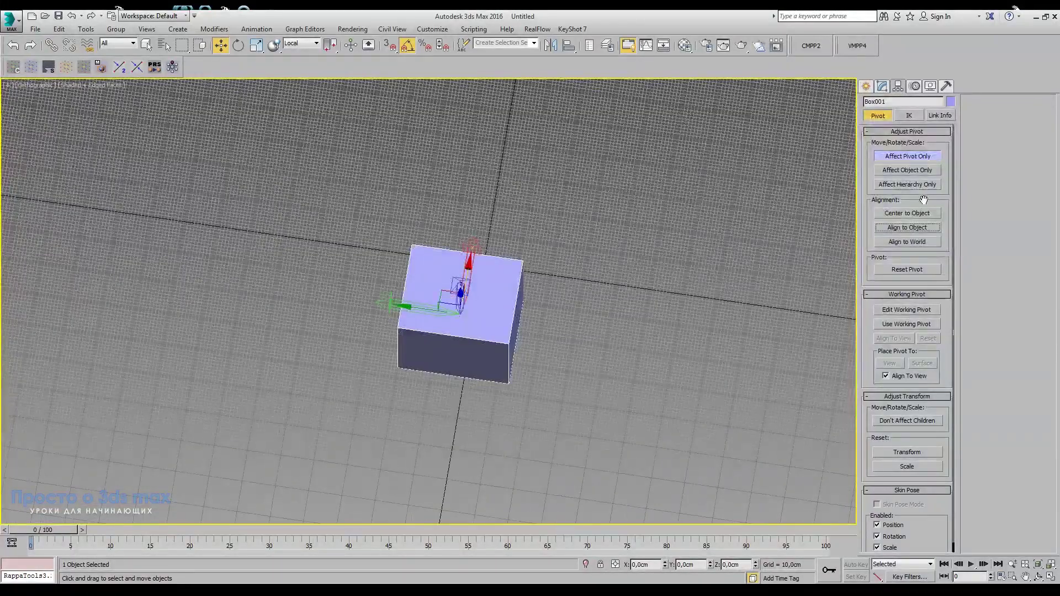
pyautogui.click(917, 157)
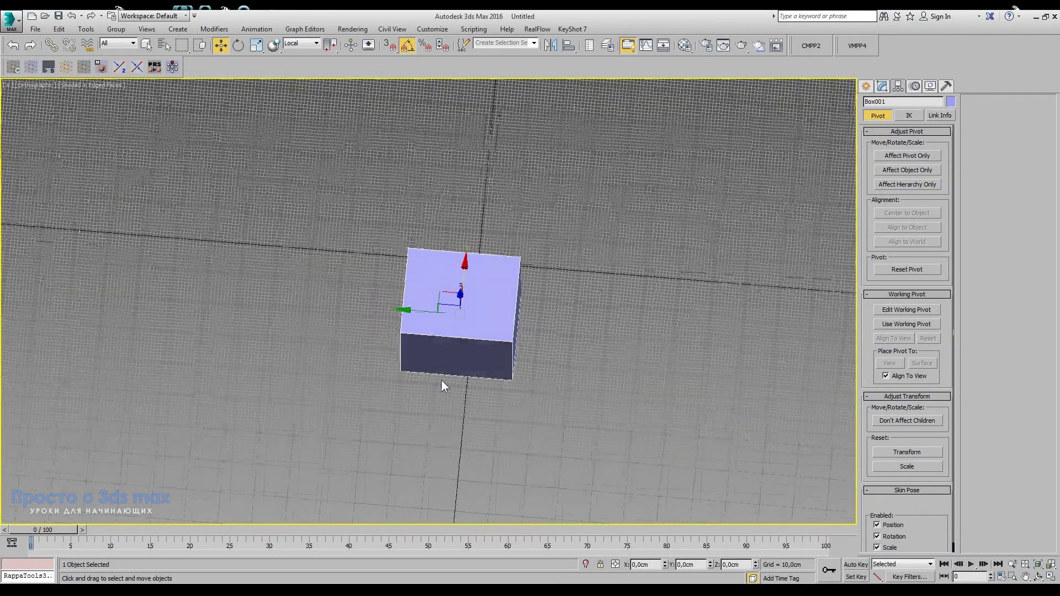
pyautogui.keyDown('alt'); pyautogui.moveTo(441, 380); pyautogui.dragTo(422, 360, button='middle'); pyautogui.keyUp('alt')
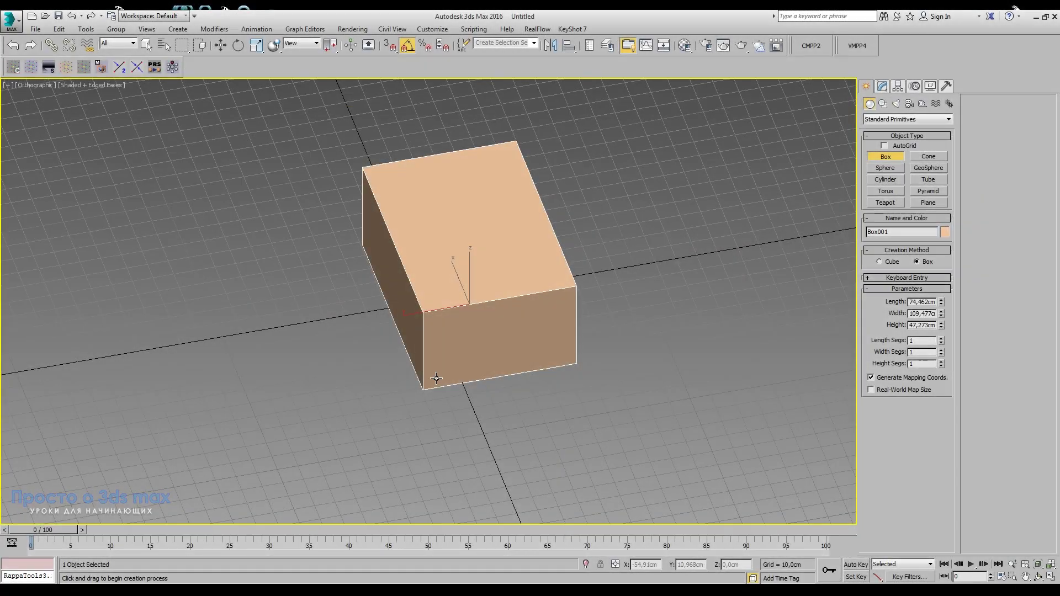
# Launch pivotPlacer, place its panel left of the viewport, and show the Hierarchy pivot options.
pyautogui.keyDown('alt'); pyautogui.moveTo(436, 378); pyautogui.dragTo(314, 293, button='middle'); pyautogui.keyUp('alt')
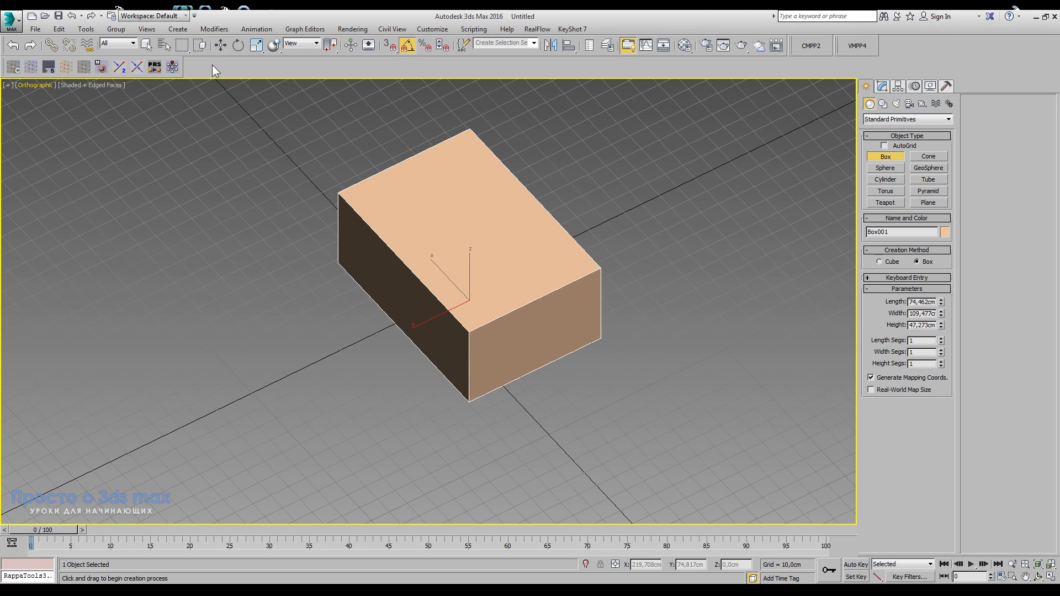
pyautogui.click(65, 66)
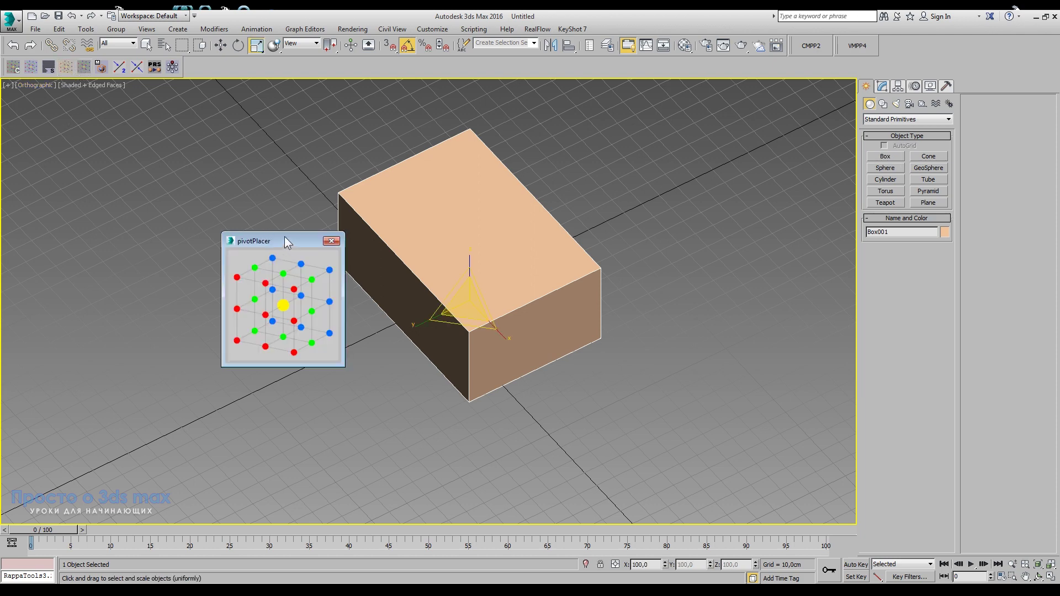
pyautogui.moveTo(283, 237); pyautogui.dragTo(142, 173)
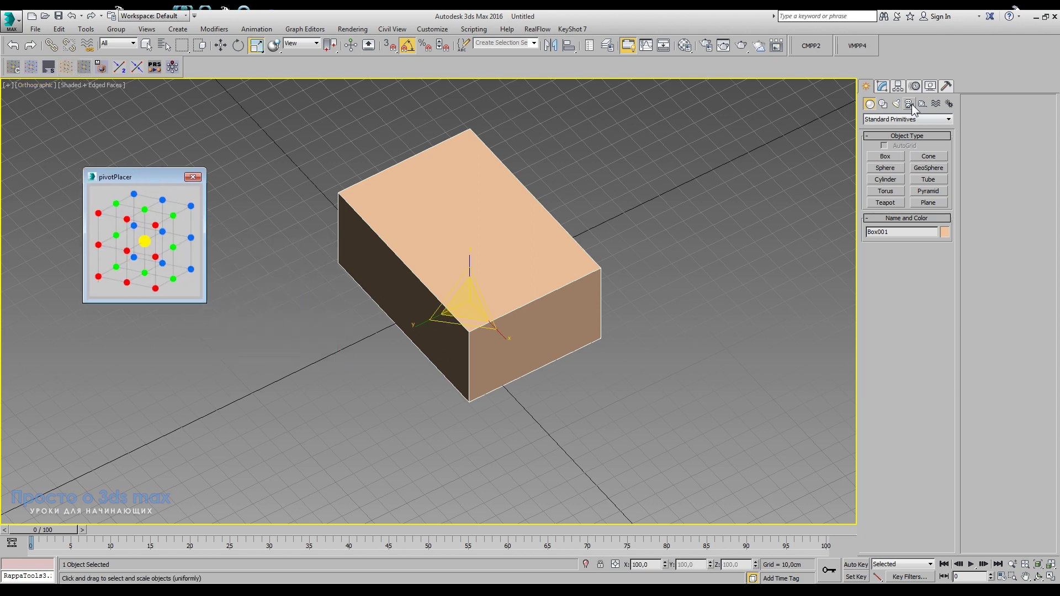
pyautogui.click(897, 86)
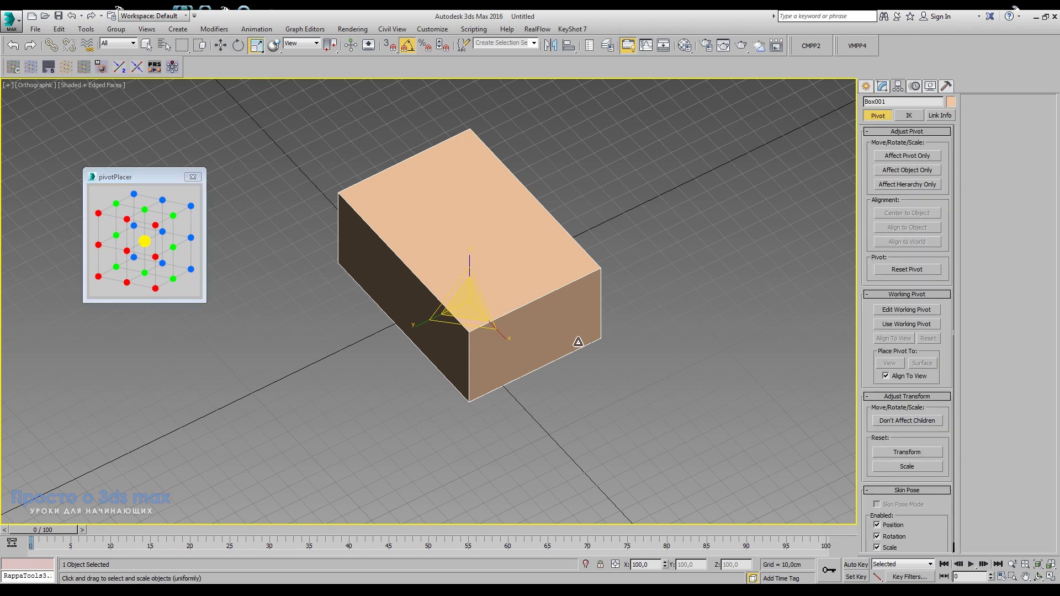
pyautogui.keyDown('alt'); pyautogui.moveTo(555, 398); pyautogui.dragTo(507, 402, button='middle'); pyautogui.keyUp('alt')
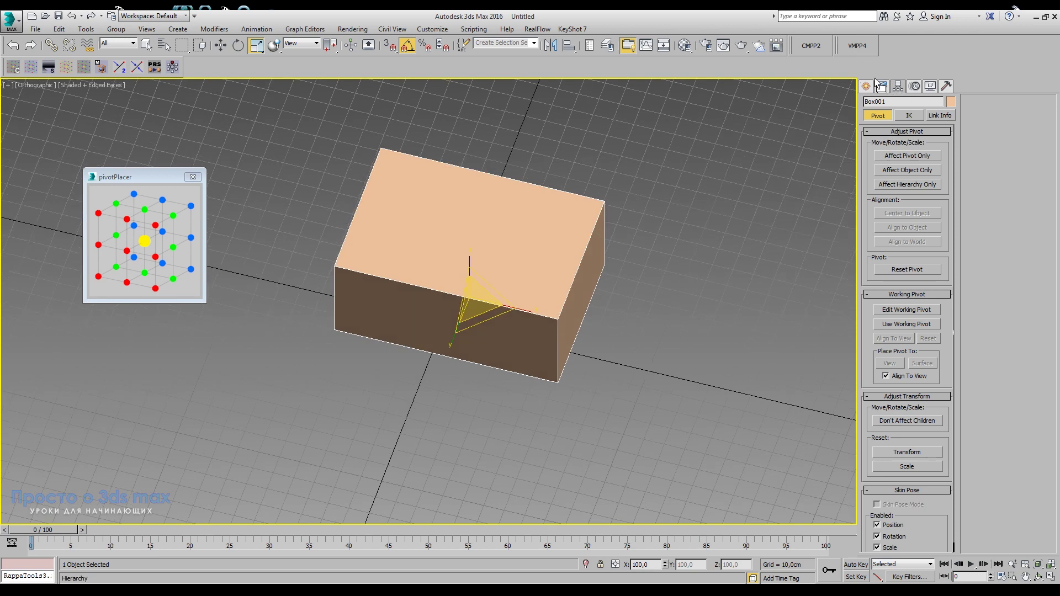
# Enable Vertex and Midpoint snapping and choose Select and Move.
pyautogui.rightClick(390, 47)
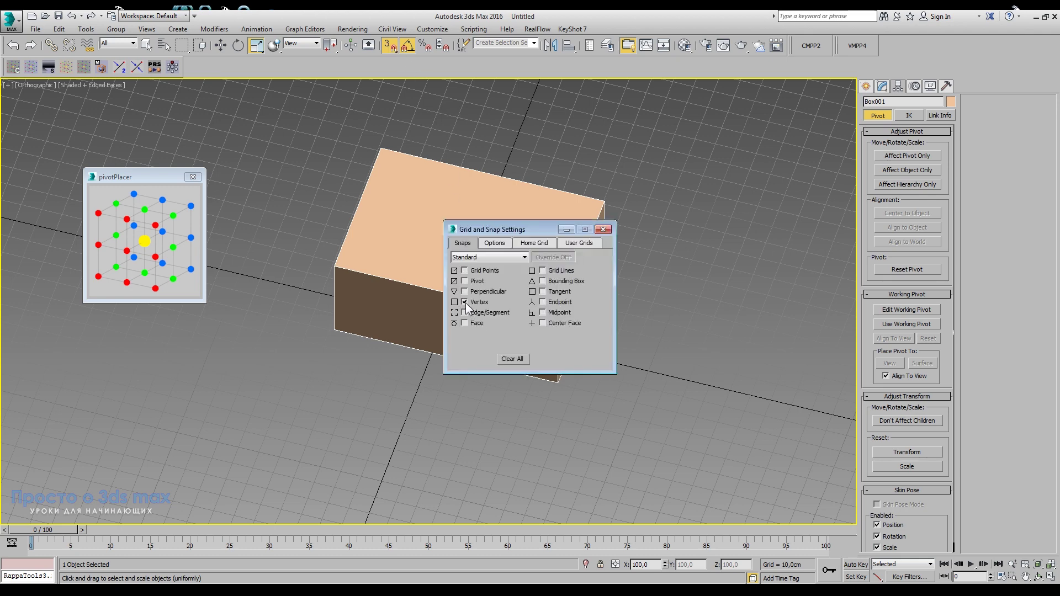
pyautogui.click(603, 230)
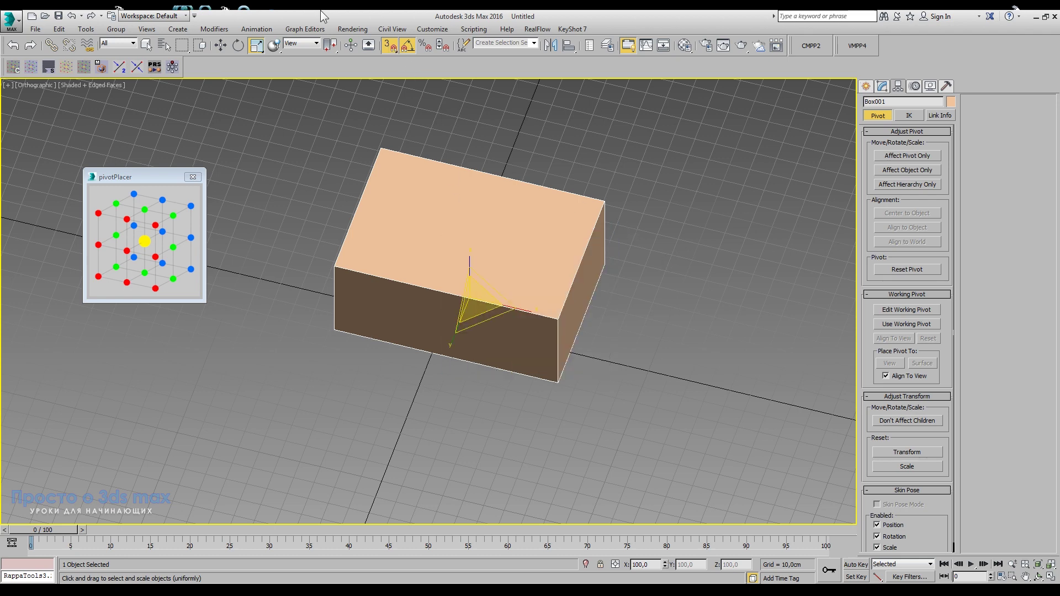
pyautogui.click(221, 46)
pyautogui.rightClick(388, 52)
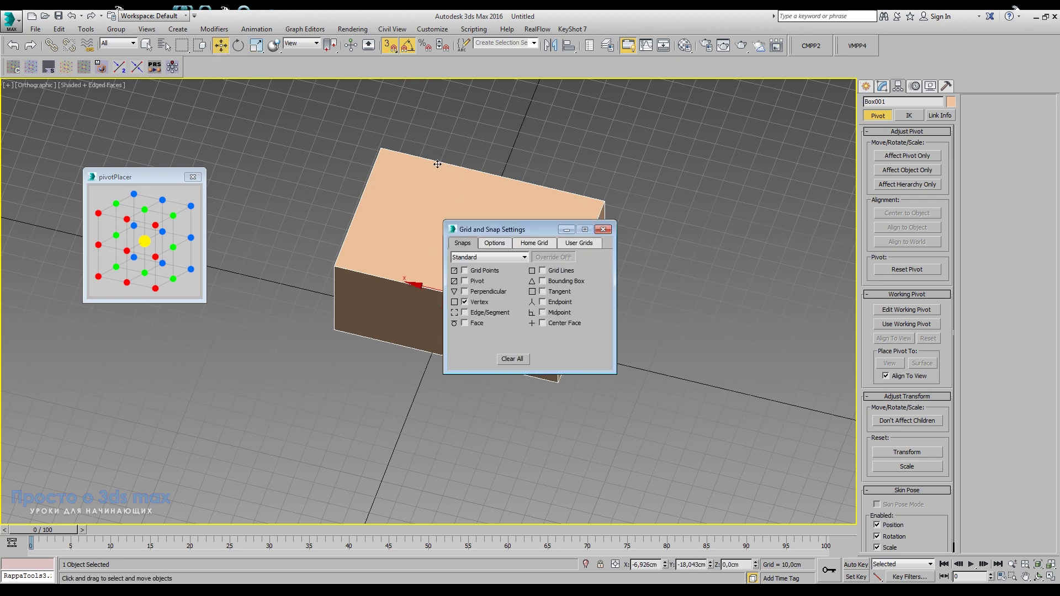
pyautogui.click(607, 232)
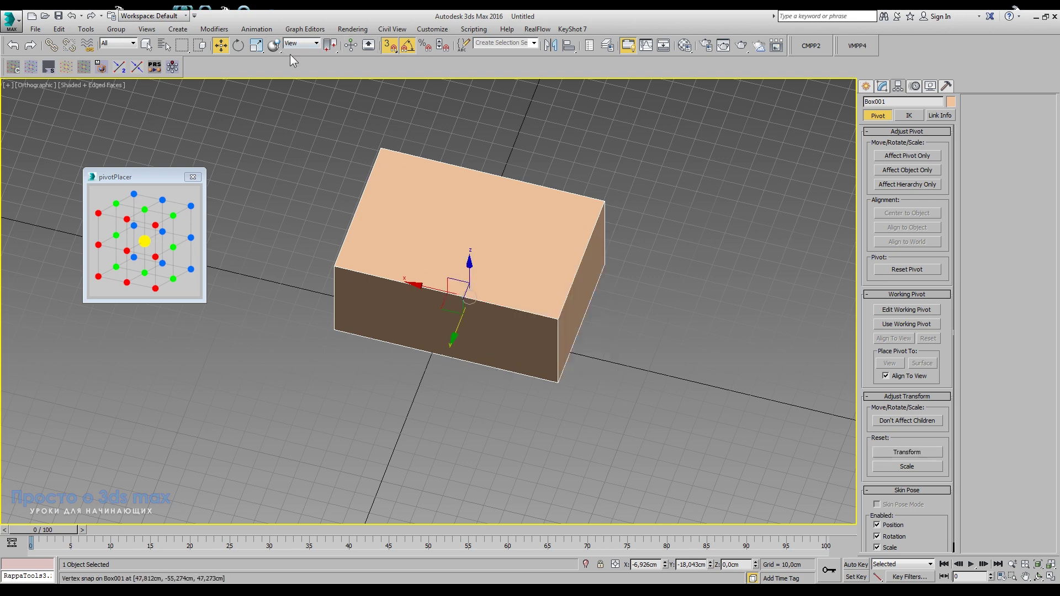
# Snap the box's pivot to its top corner at about X -61.7, Y -18.0, Z 47.3 cm.
pyautogui.click(906, 157)
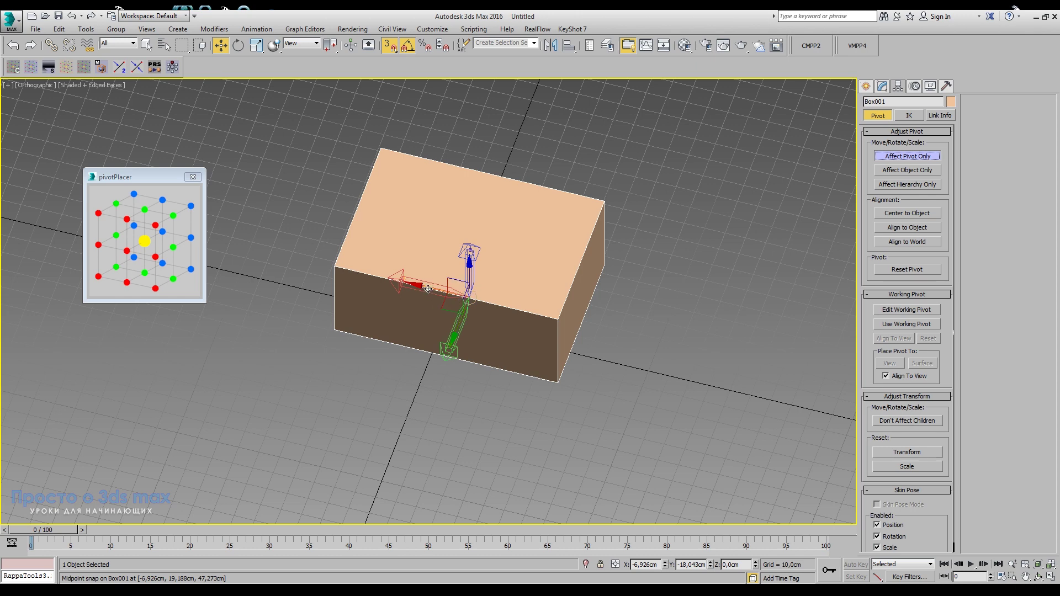
pyautogui.moveTo(478, 301); pyautogui.dragTo(559, 309)
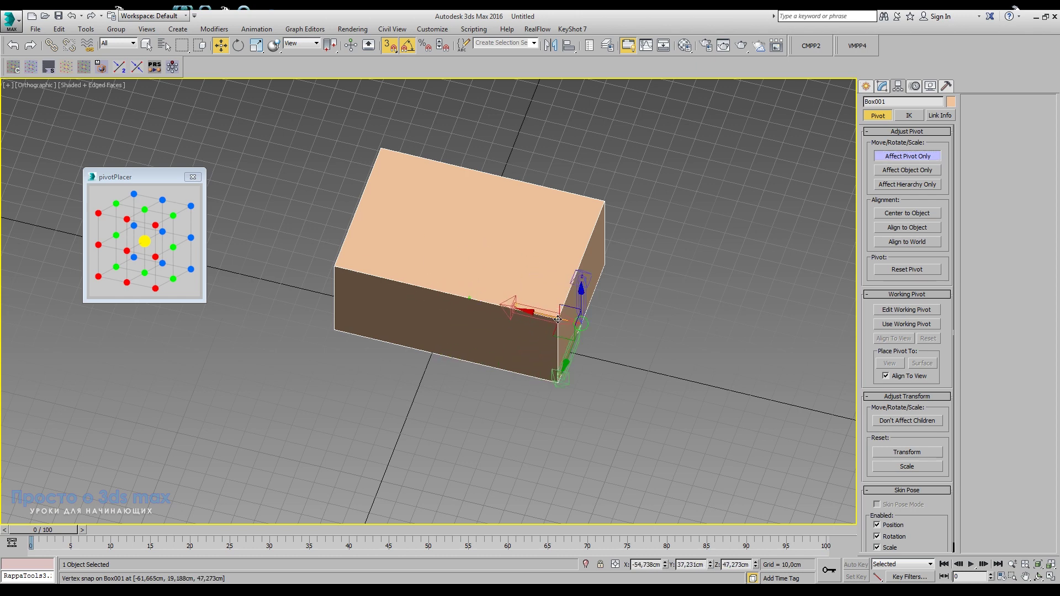
pyautogui.moveTo(547, 320)
pyautogui.mouseDown()
pyautogui.moveTo(565, 308)
pyautogui.moveTo(608, 197)
pyautogui.mouseUp()
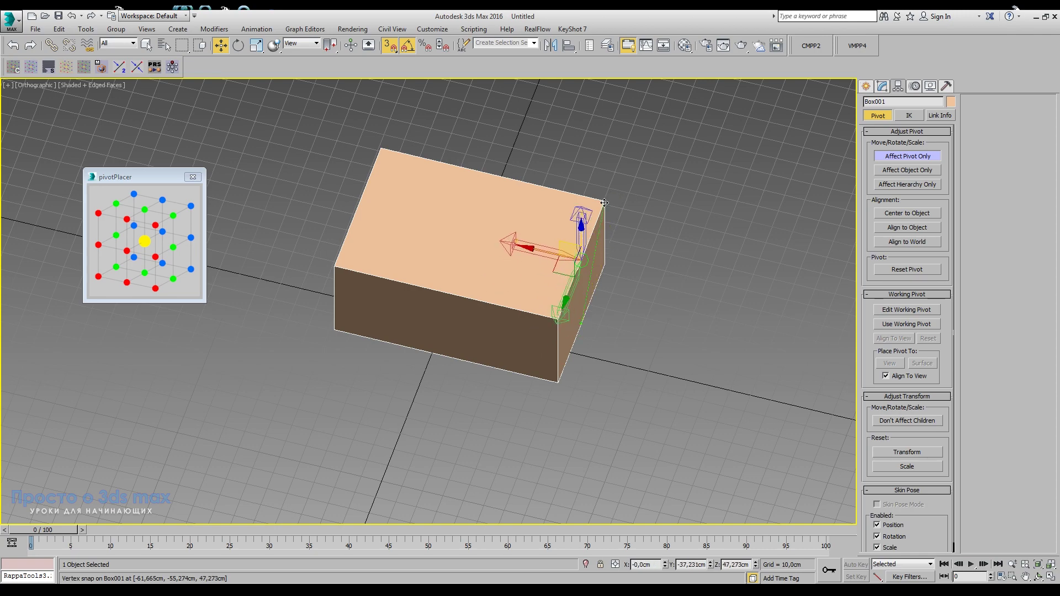
pyautogui.moveTo(676, 359)
pyautogui.keyDown('alt'); pyautogui.mouseDown(button='middle')
pyautogui.moveTo(625, 325)
pyautogui.moveTo(674, 358)
pyautogui.mouseUp(button='middle'); pyautogui.keyUp('alt')
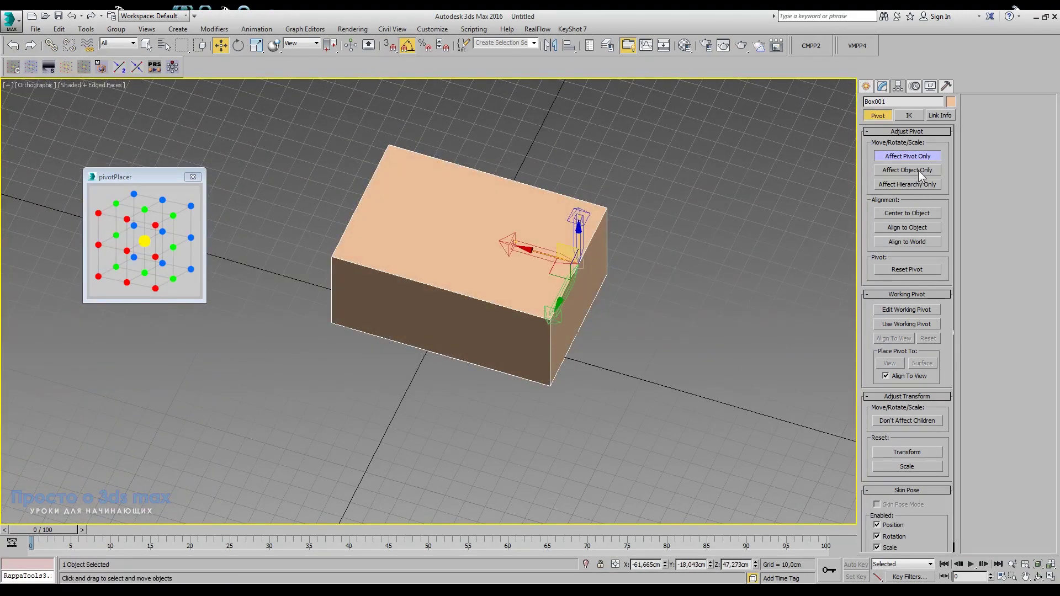
pyautogui.click(913, 156)
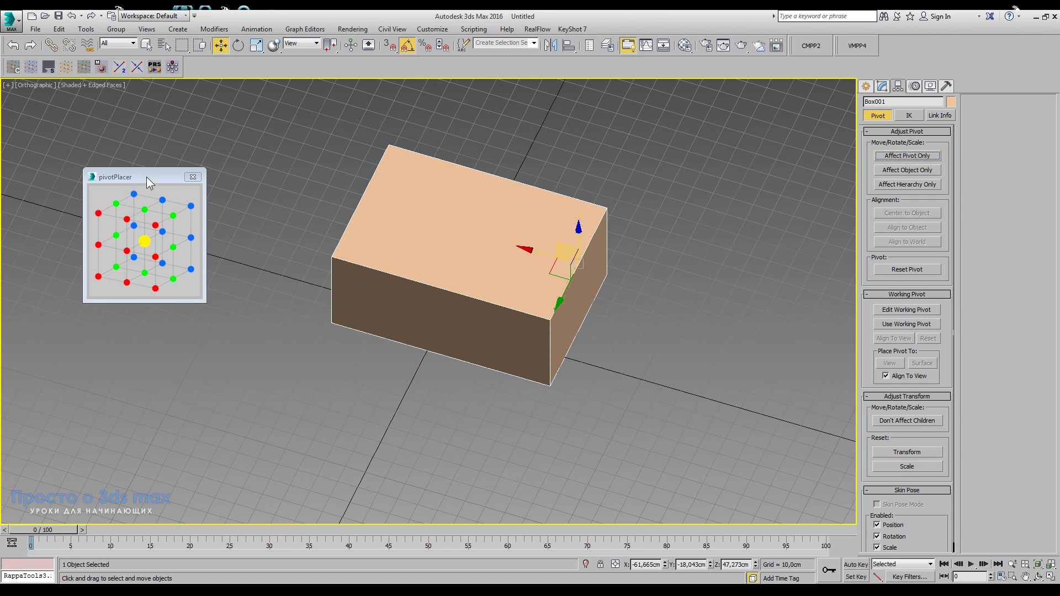
# Try pivotPlacer's top-centre and bottom-corner presets on the box's pivot.
pyautogui.moveTo(147, 177); pyautogui.dragTo(137, 174)
pyautogui.click(905, 159)
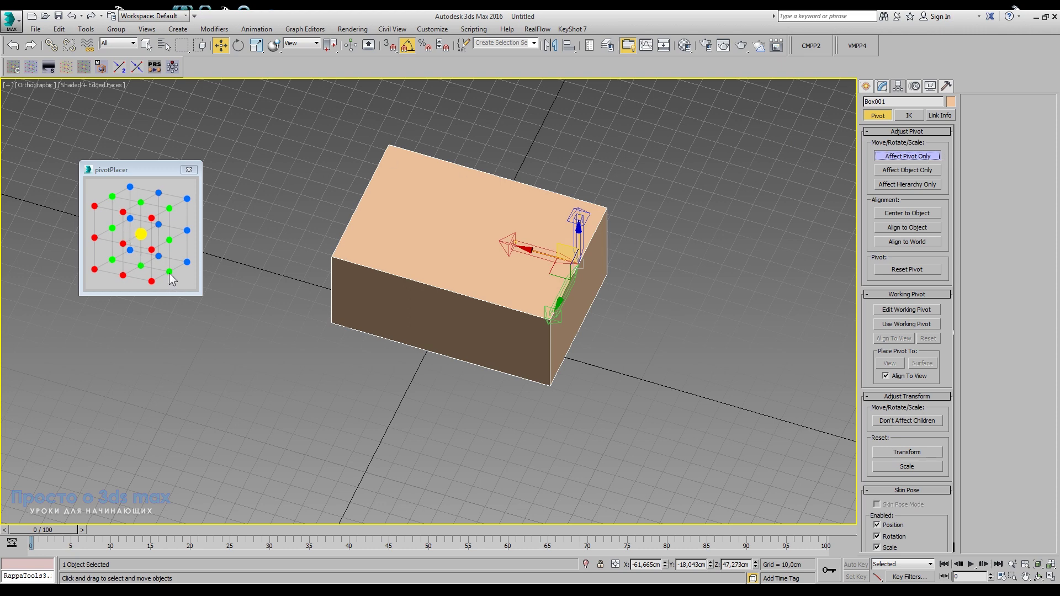
pyautogui.click(878, 157)
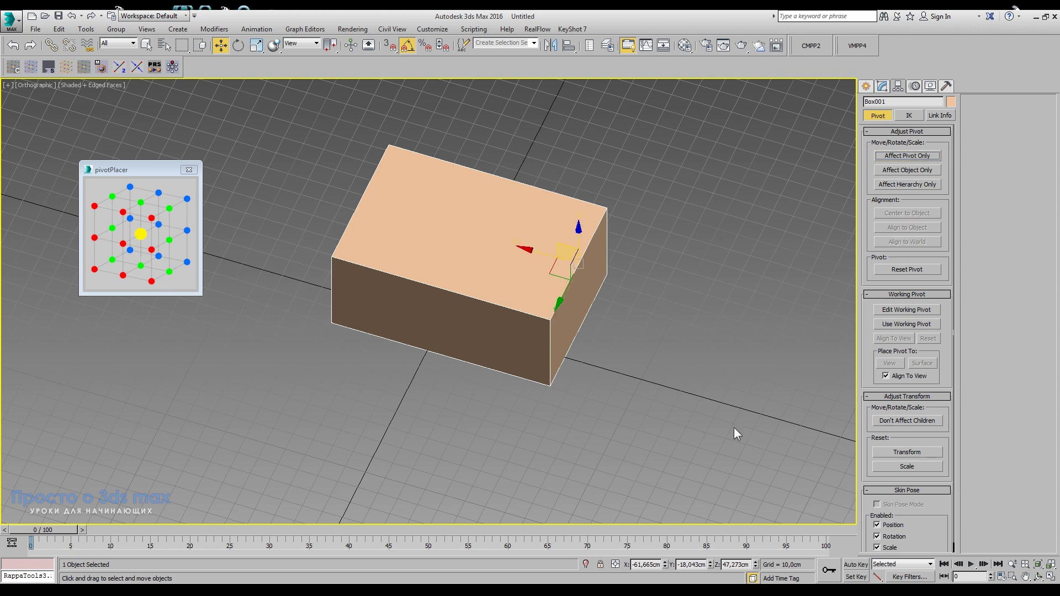
pyautogui.click(122, 275)
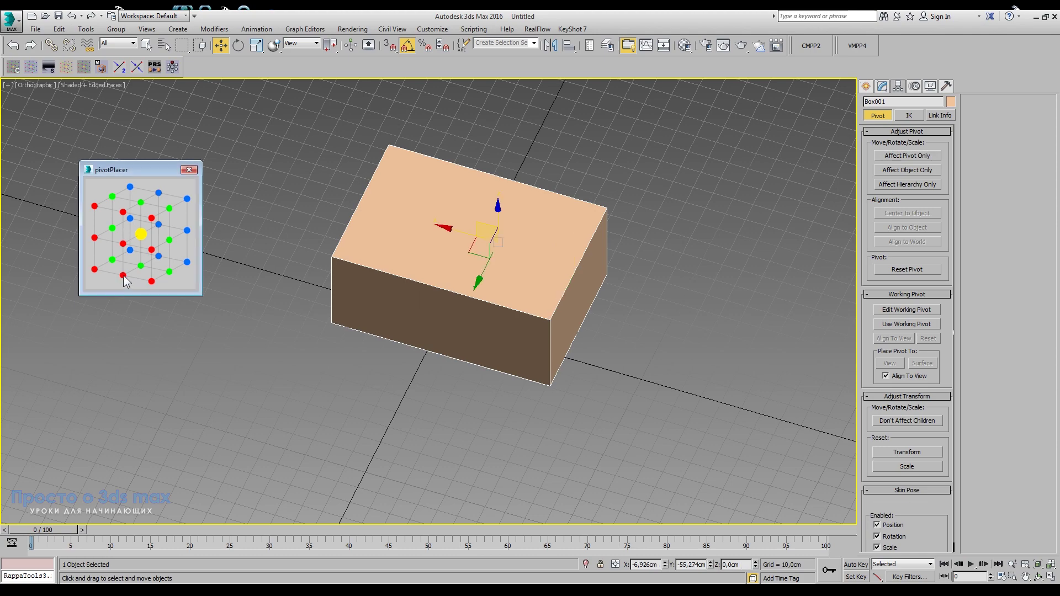
pyautogui.click(151, 281)
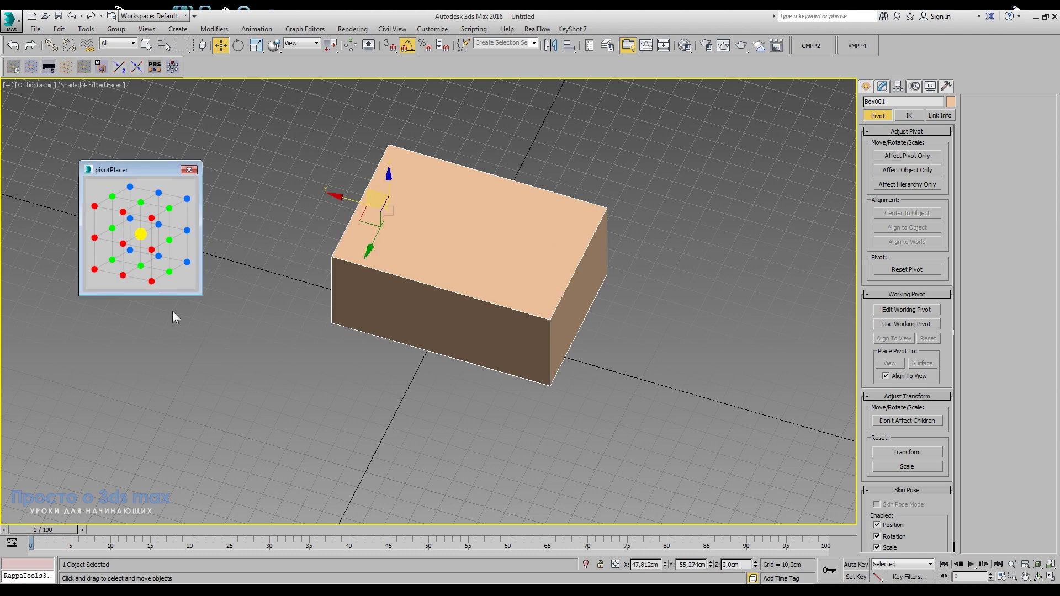
pyautogui.moveTo(177, 315)
pyautogui.keyDown('alt'); pyautogui.mouseDown(button='middle')
pyautogui.moveTo(435, 292)
pyautogui.moveTo(173, 313)
pyautogui.mouseUp(button='middle'); pyautogui.keyUp('alt')
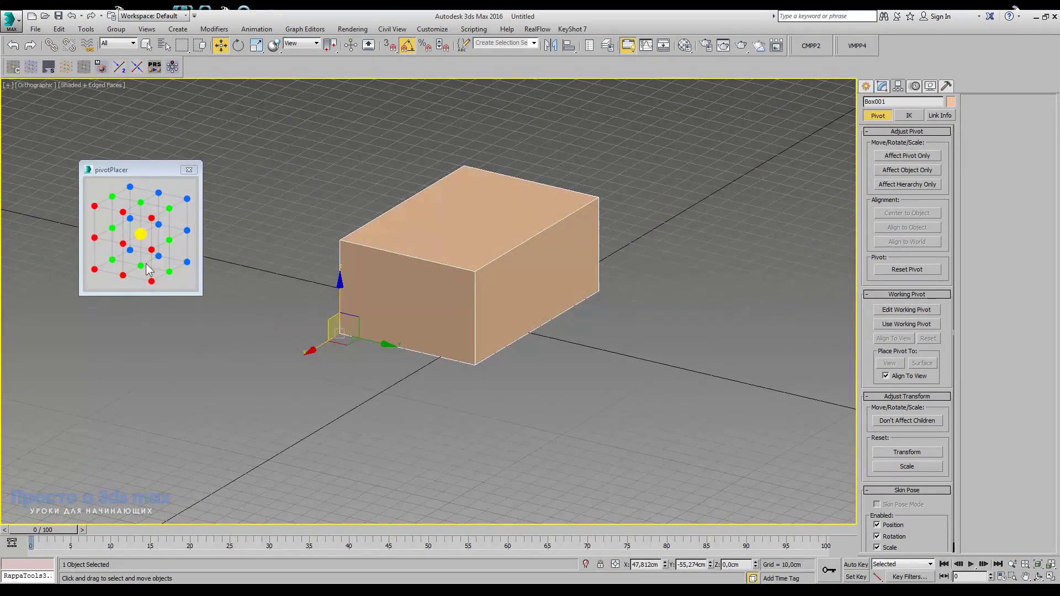
pyautogui.click(181, 269)
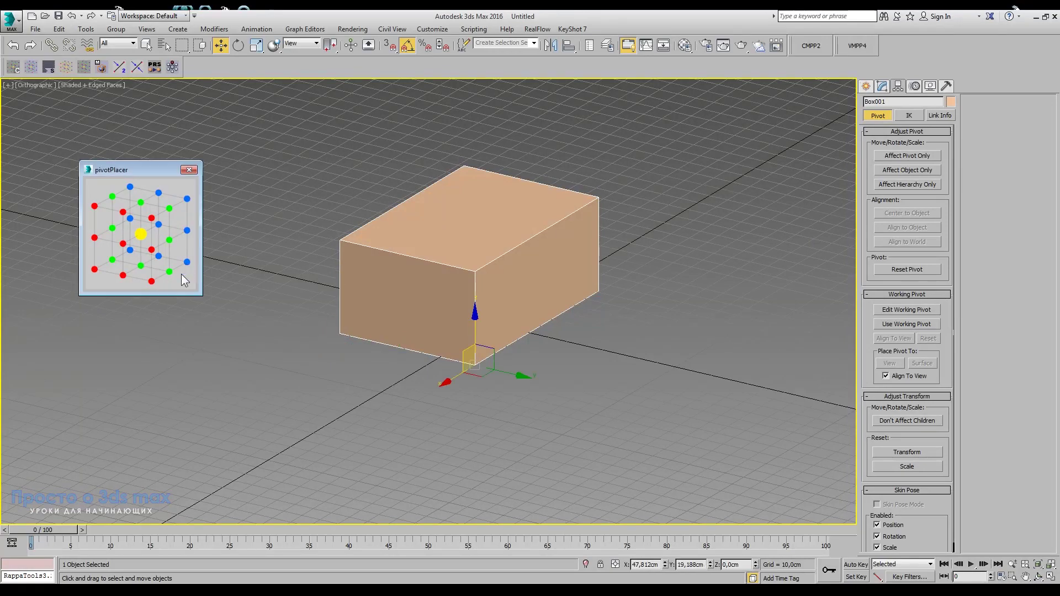
pyautogui.click(150, 281)
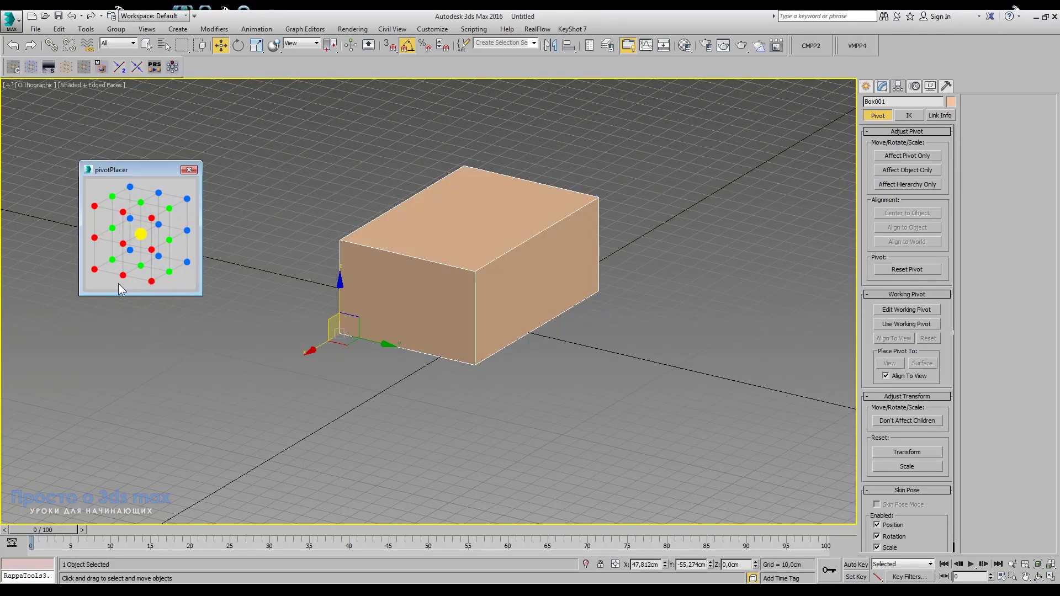
# Cycle the pivot through centre and top-edge midpoints, ending at the lower front-right corner.
pyautogui.keyDown('alt'); pyautogui.moveTo(363, 340); pyautogui.dragTo(455, 344, button='middle'); pyautogui.keyUp('alt')
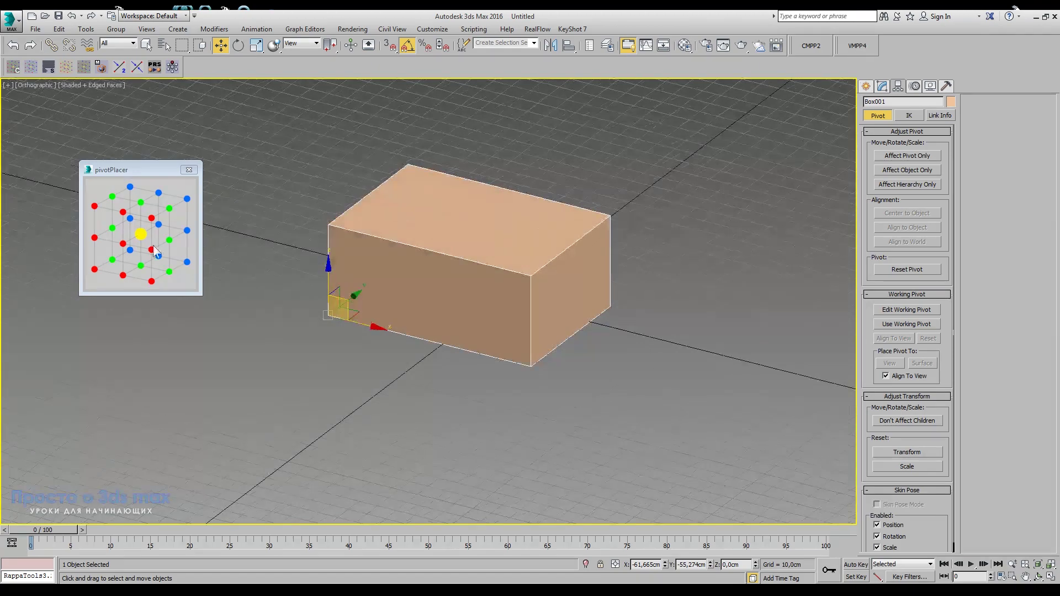
pyautogui.keyDown('alt'); pyautogui.moveTo(326, 357); pyautogui.dragTo(444, 360, button='middle'); pyautogui.keyUp('alt')
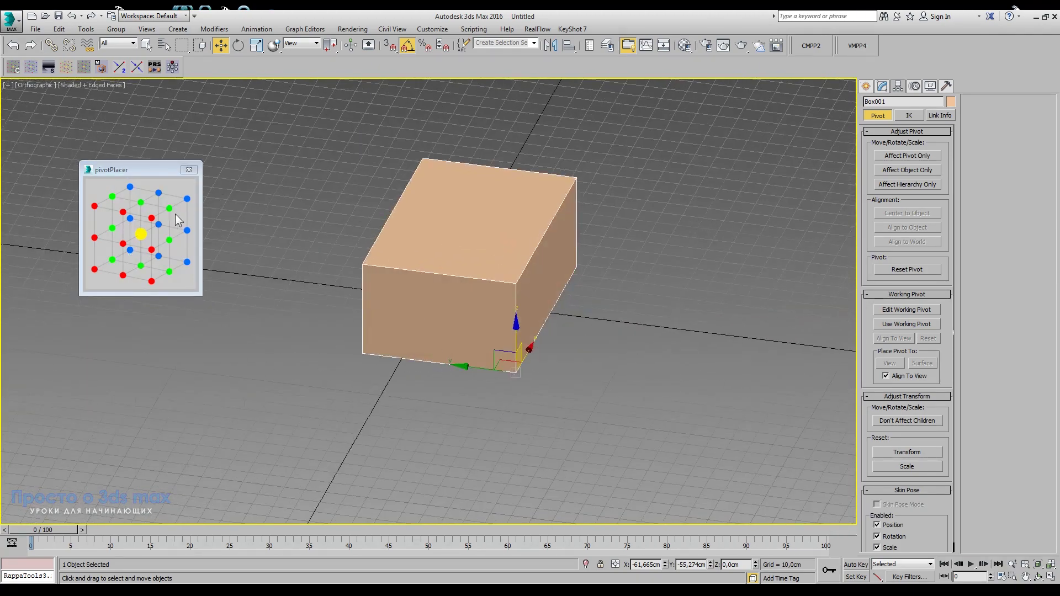
pyautogui.click(141, 234)
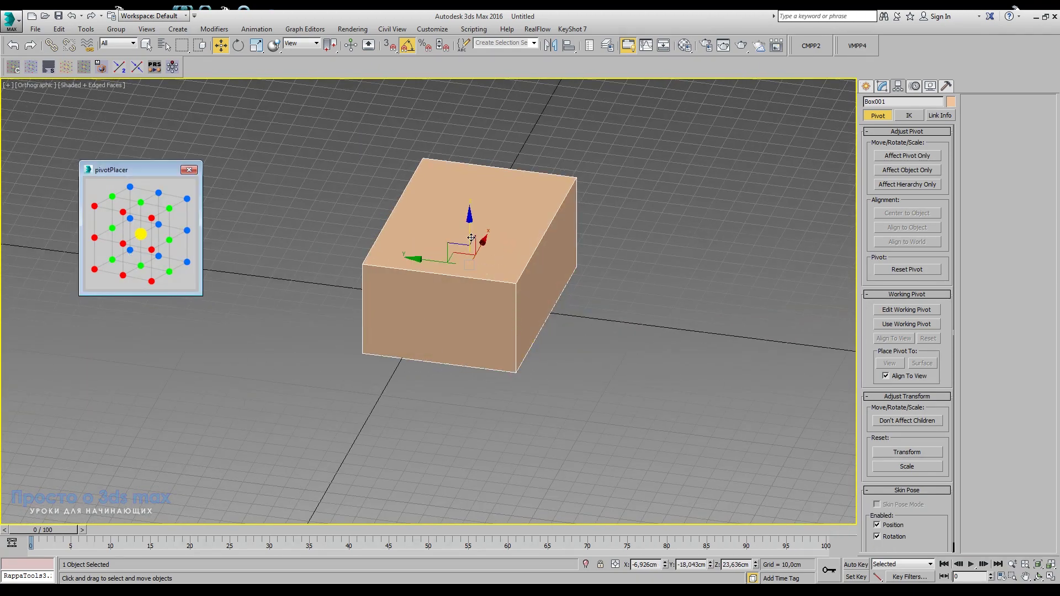
pyautogui.click(112, 197)
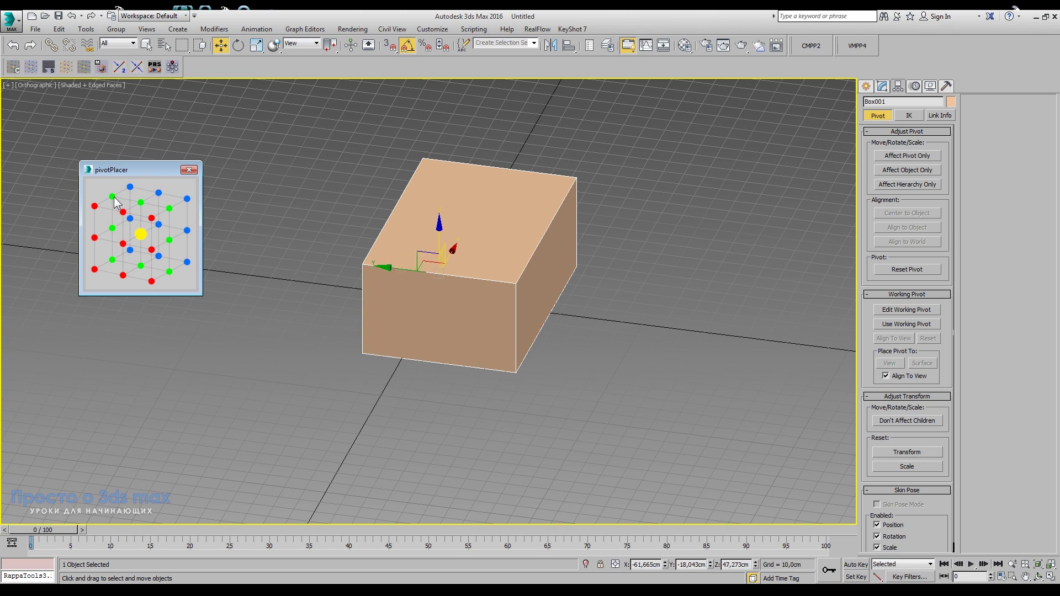
pyautogui.click(158, 193)
pyautogui.click(169, 209)
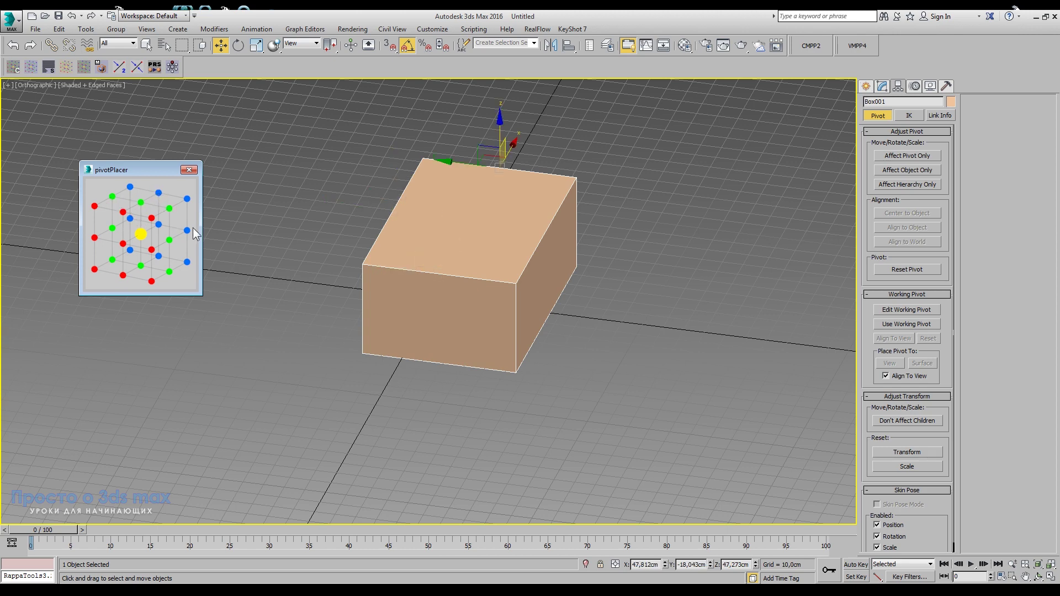
pyautogui.click(169, 241)
pyautogui.click(184, 270)
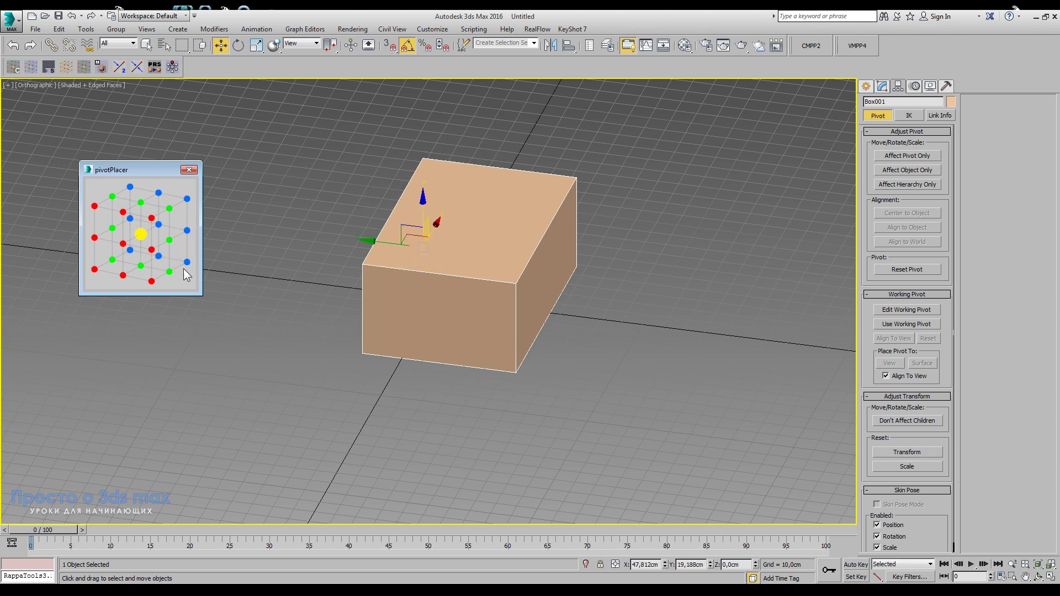
pyautogui.click(95, 270)
pyautogui.click(238, 45)
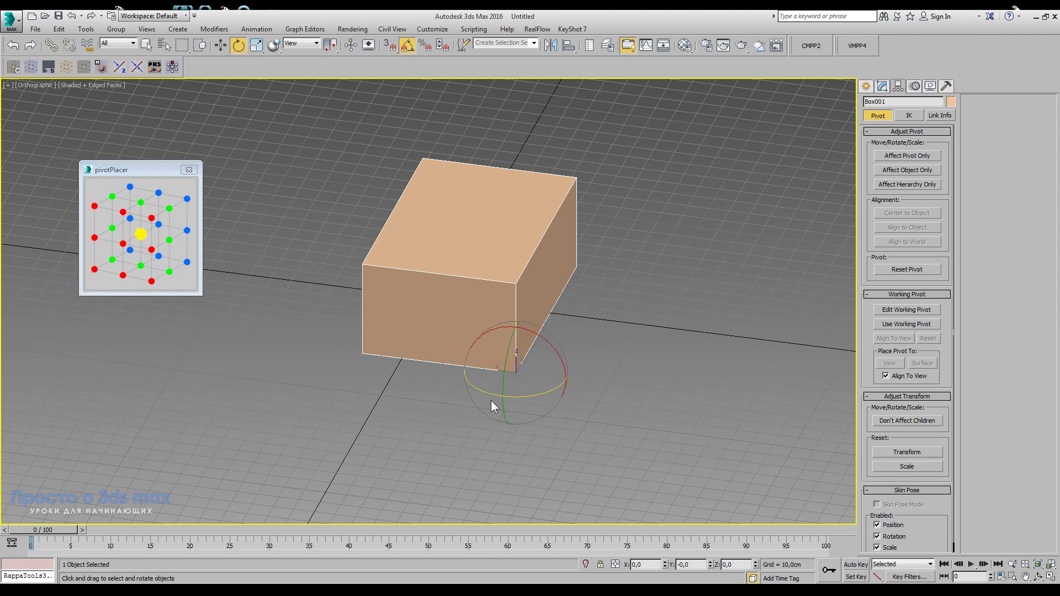
# Rotate the box 50° about Z around its lower front corner pivot.
pyautogui.moveTo(516, 396); pyautogui.dragTo(555, 411)
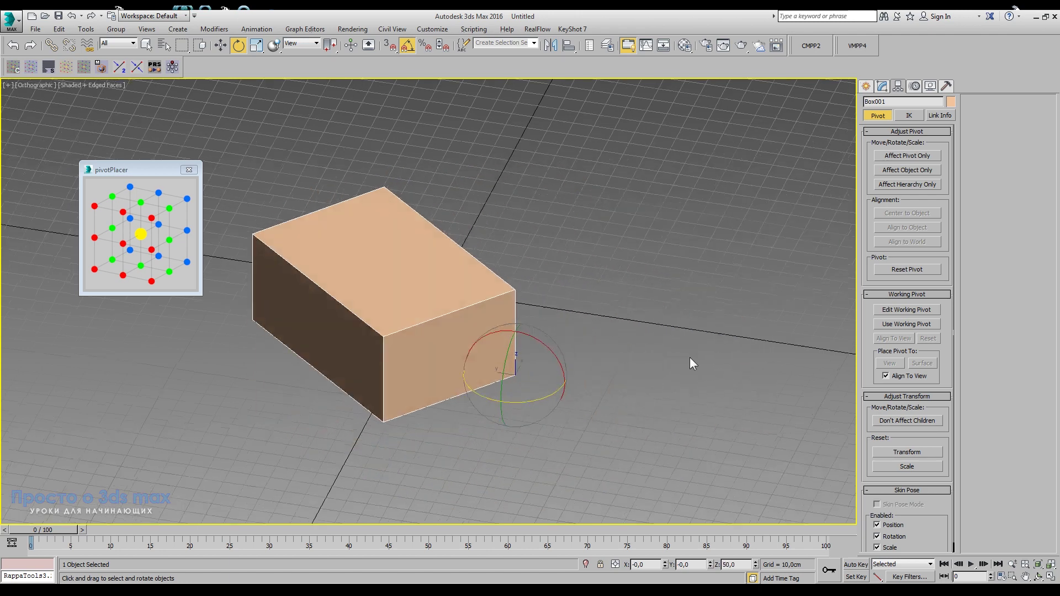